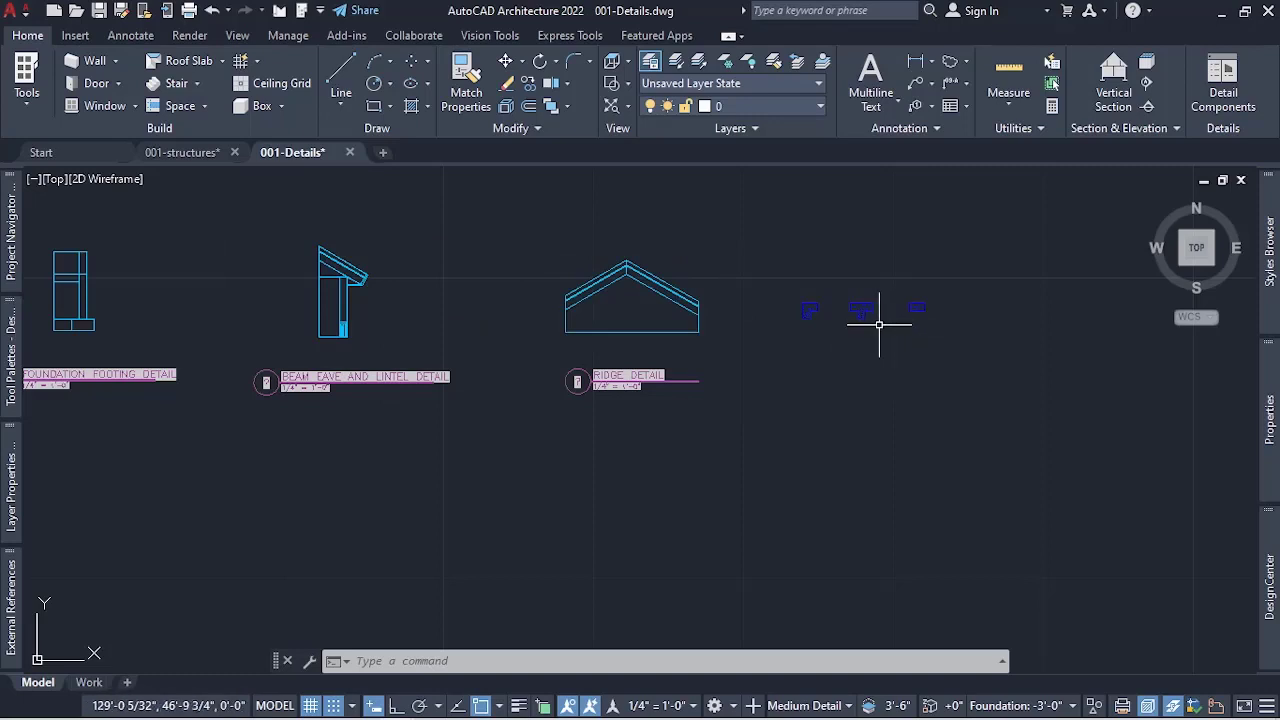
pyautogui.scroll(-3, 879, 323)
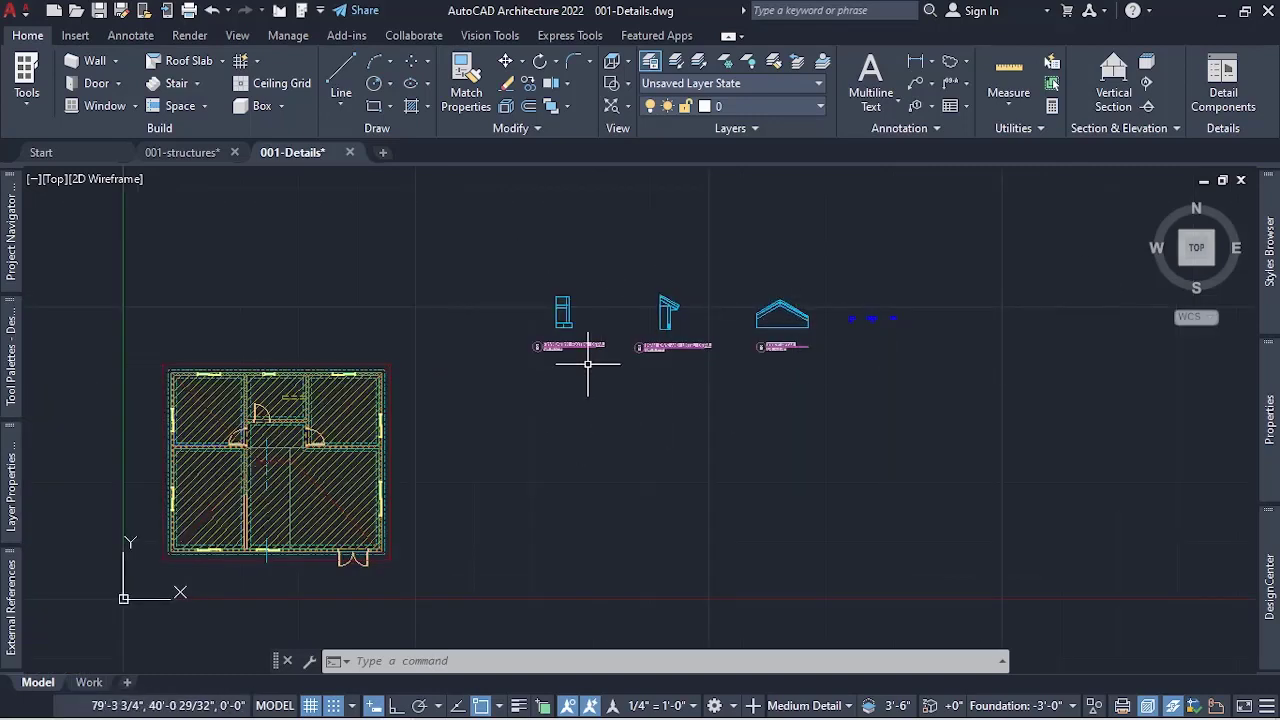
pyautogui.scroll(2, 514, 423)
pyautogui.scroll(-1, 523, 429)
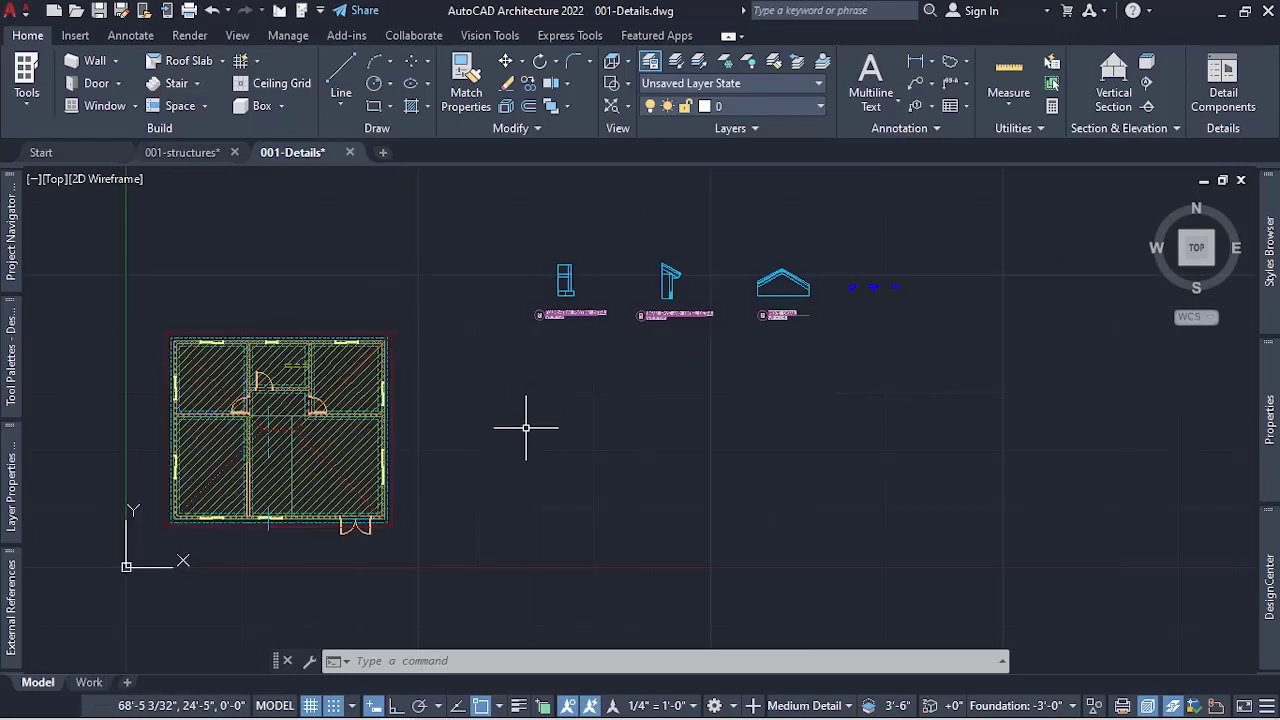
pyautogui.scroll(1, 514, 420)
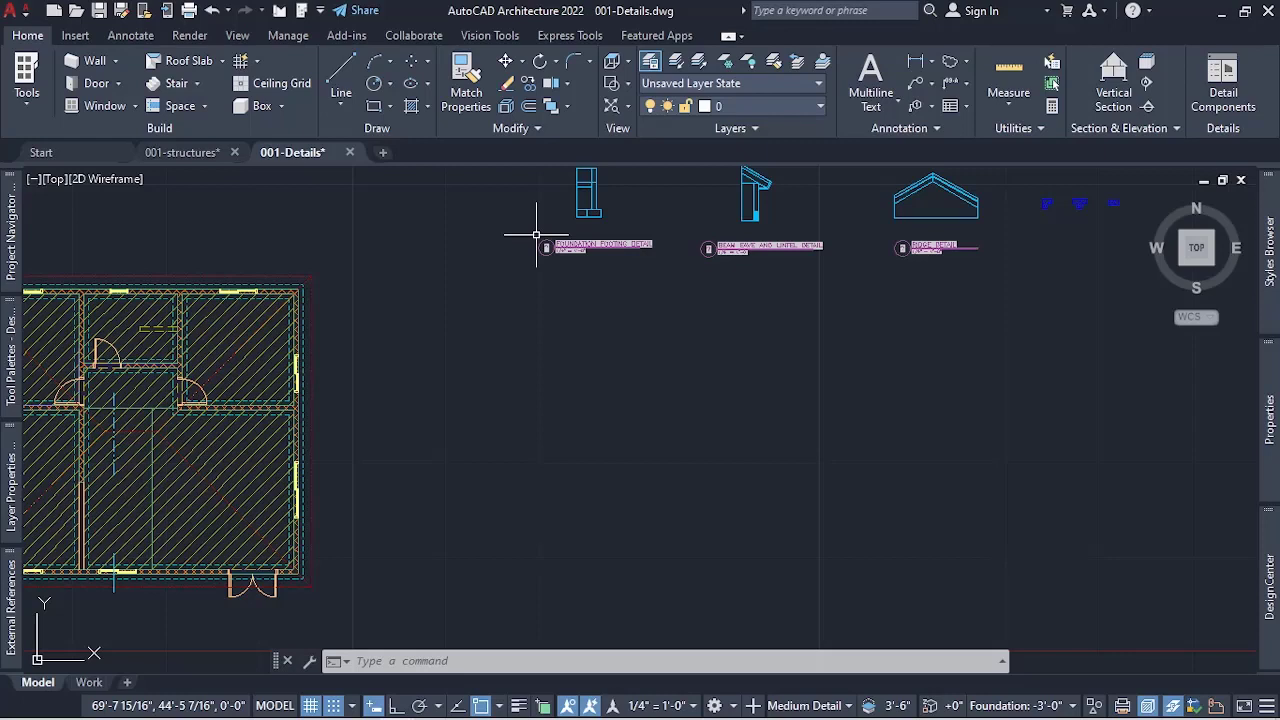
# - Start a line with Ortho on at the outline's top-left corner and draw the 32' left edge
pyautogui.click(345, 67)
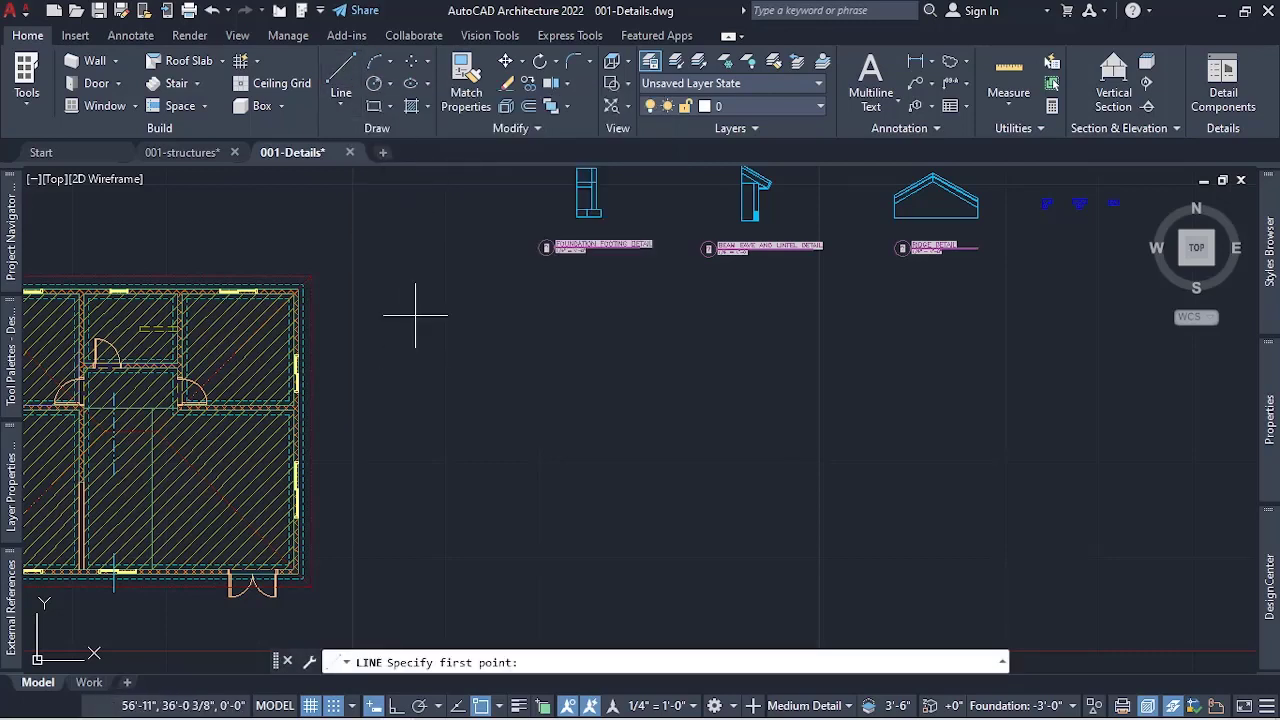
pyautogui.press('F8')
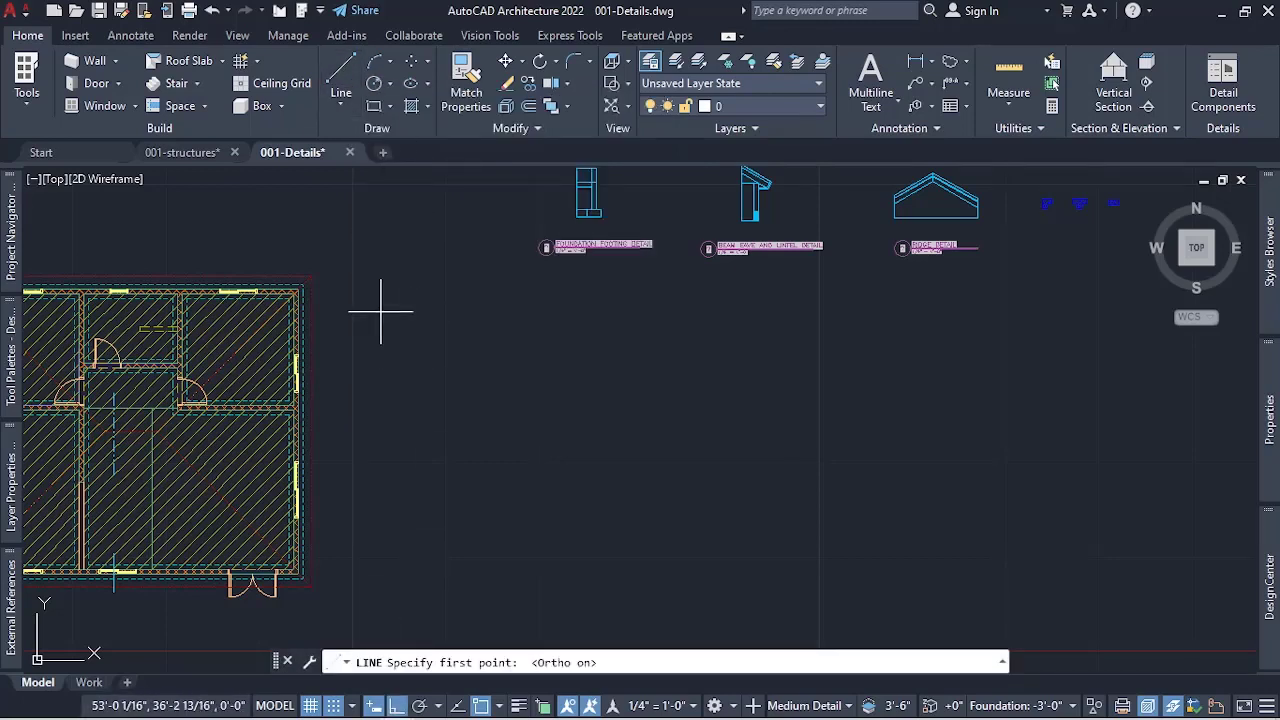
pyautogui.click(450, 327)
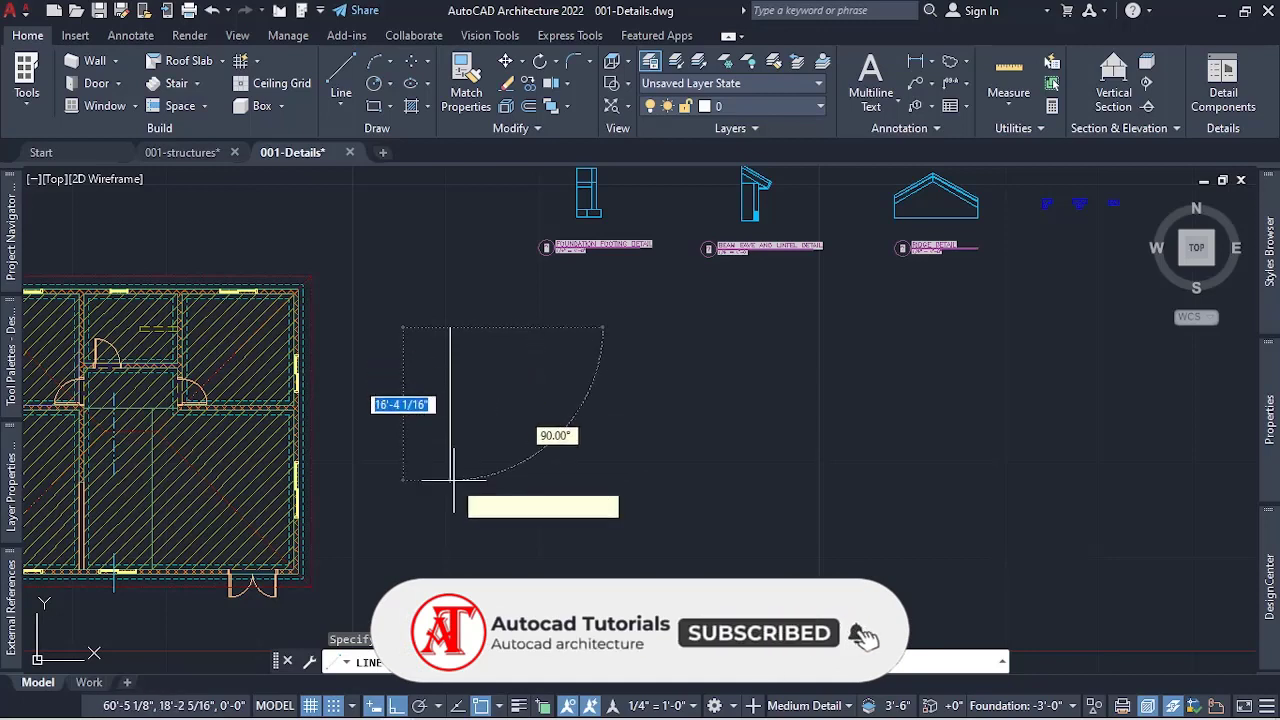
pyautogui.press('F8')
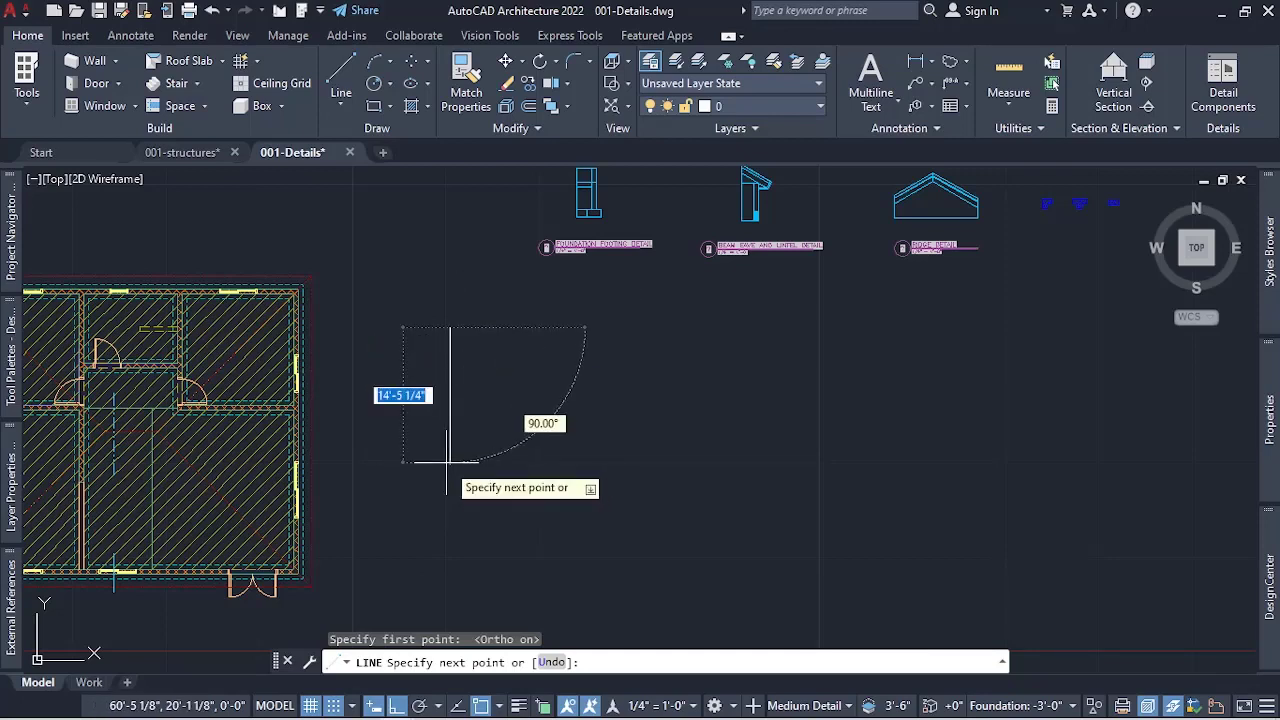
pyautogui.write("32'")
pyautogui.press('Return')
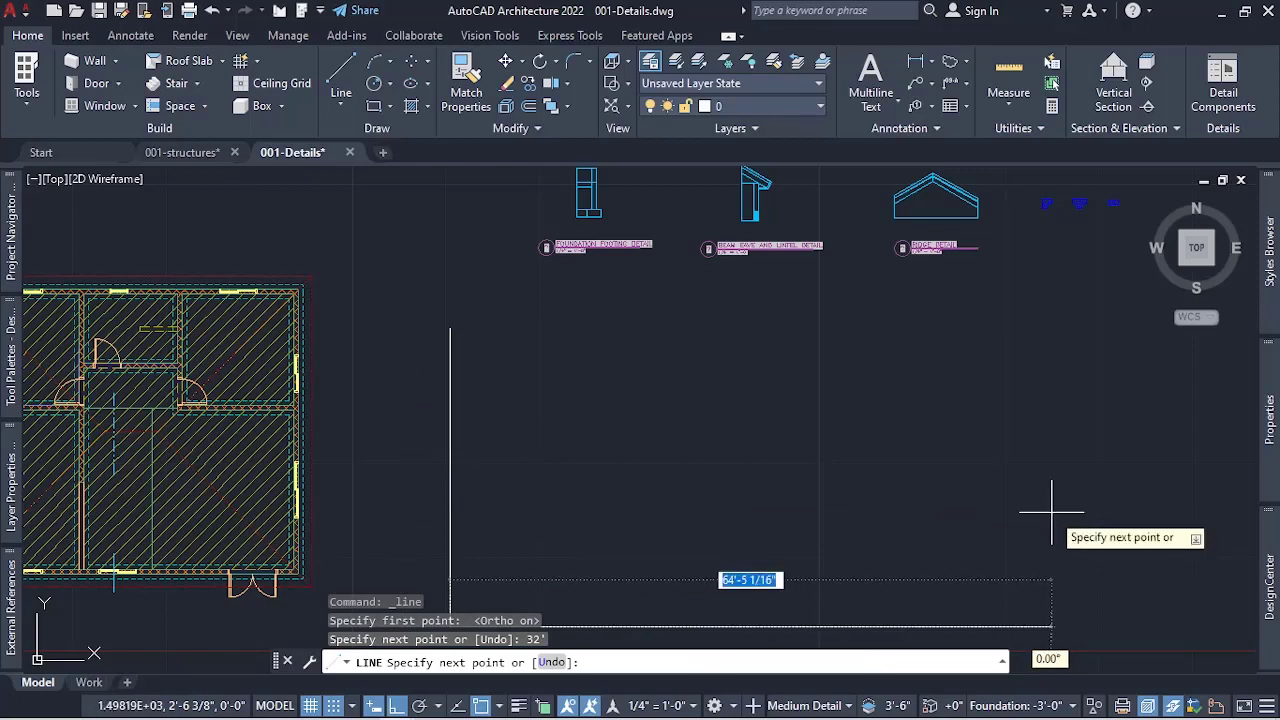
# - Draw the 51' bottom and 32' right edges, then close the top edge at the start point
pyautogui.write('51')
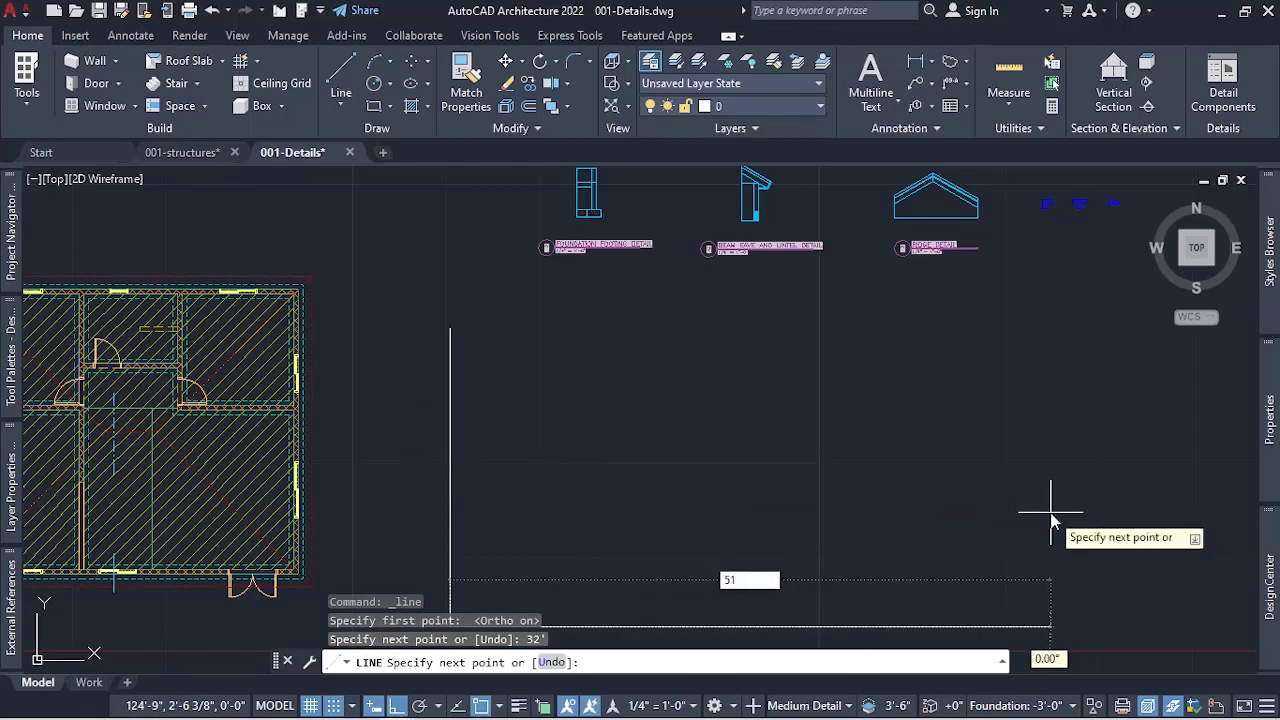
pyautogui.write("'")
pyautogui.press('Return')
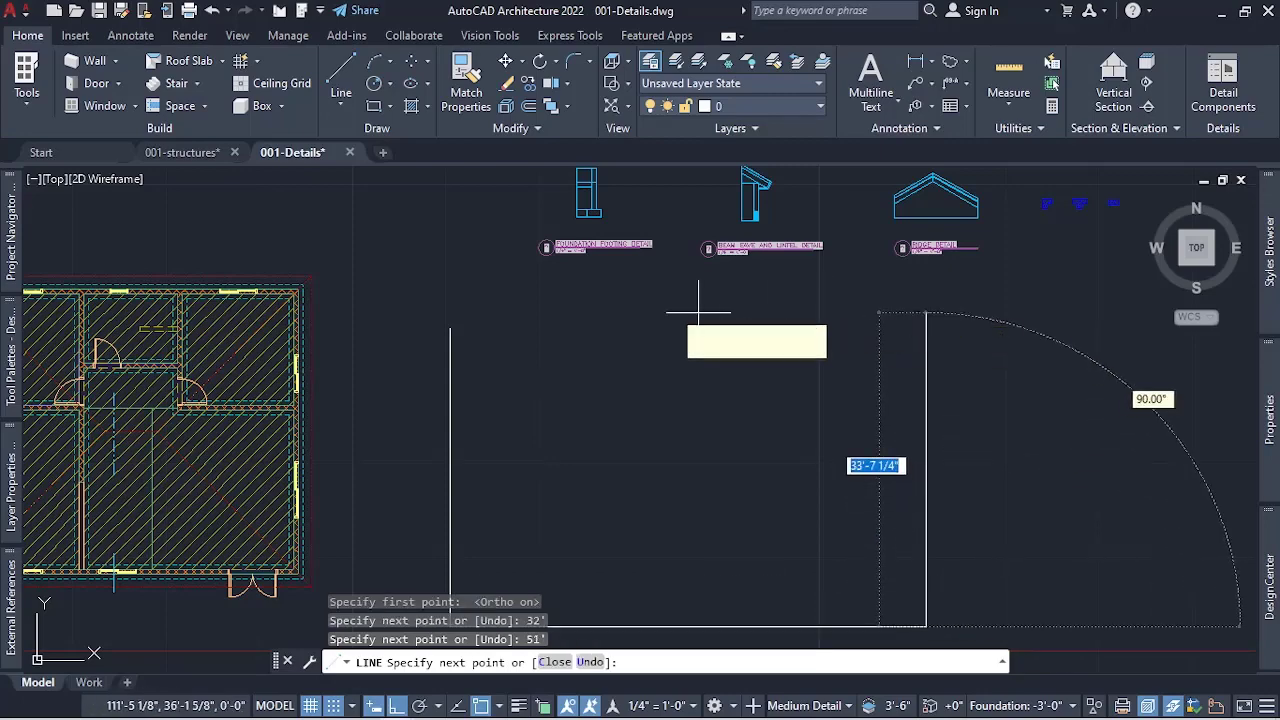
pyautogui.write('32')
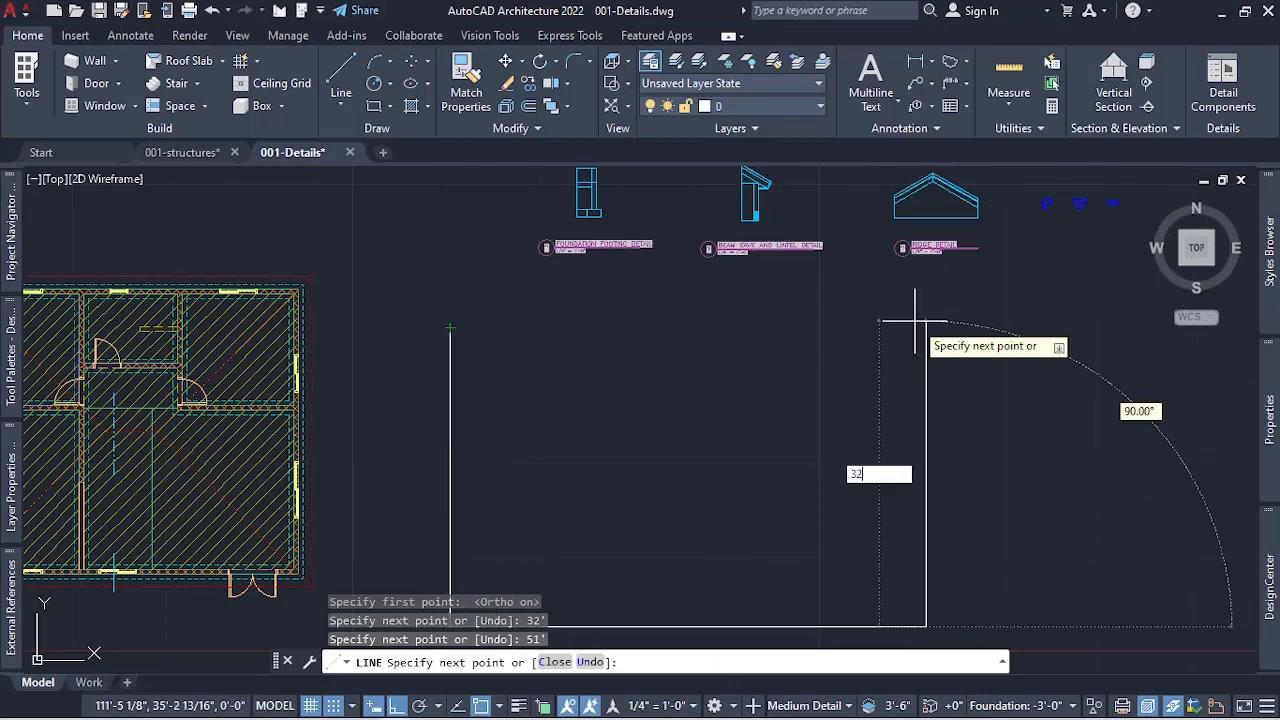
pyautogui.write("'")
pyautogui.press('Return')
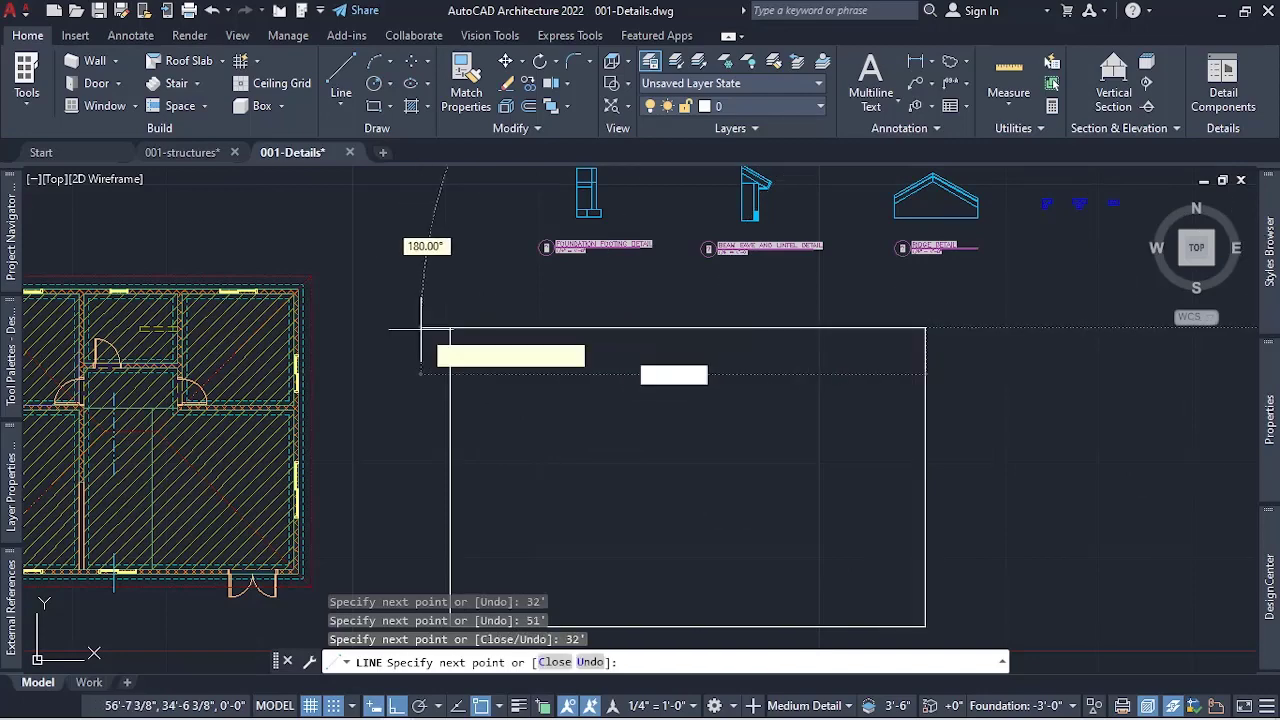
pyautogui.click(451, 328)
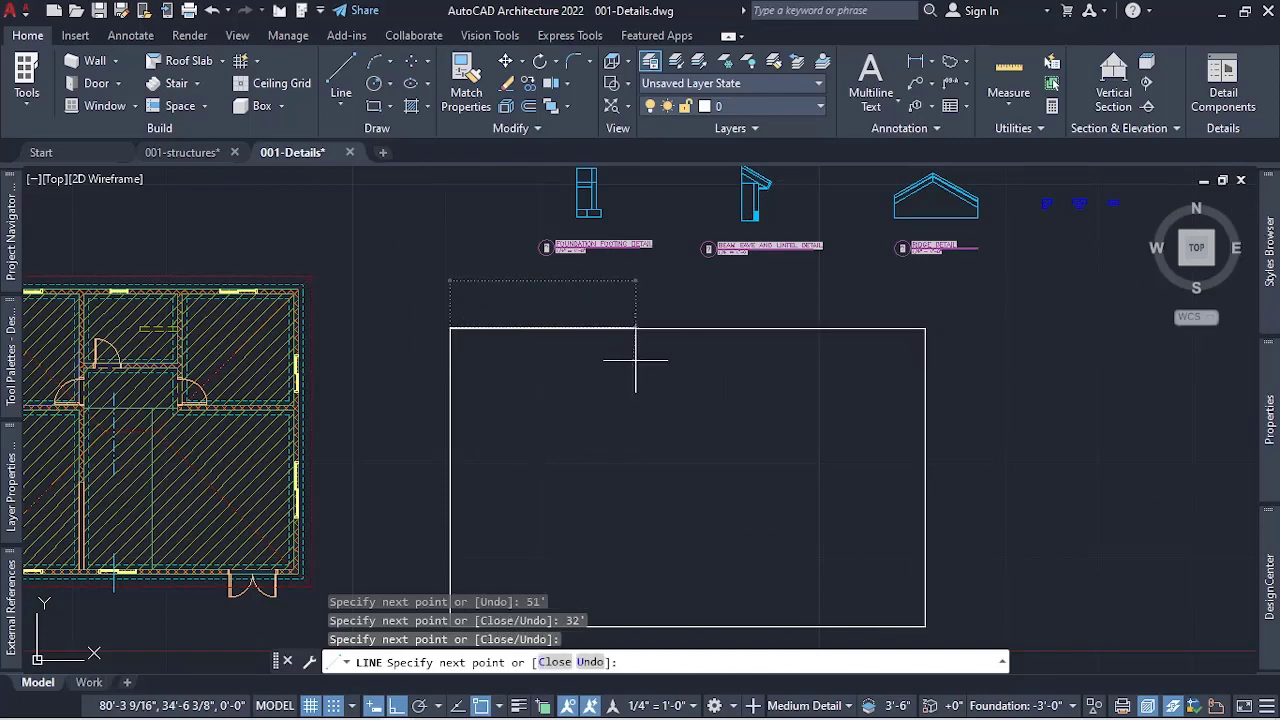
pyautogui.press('Escape')
pyautogui.scroll(-2, 636, 338)
pyautogui.scroll(1, 714, 360)
pyautogui.scroll(-1, 634, 366)
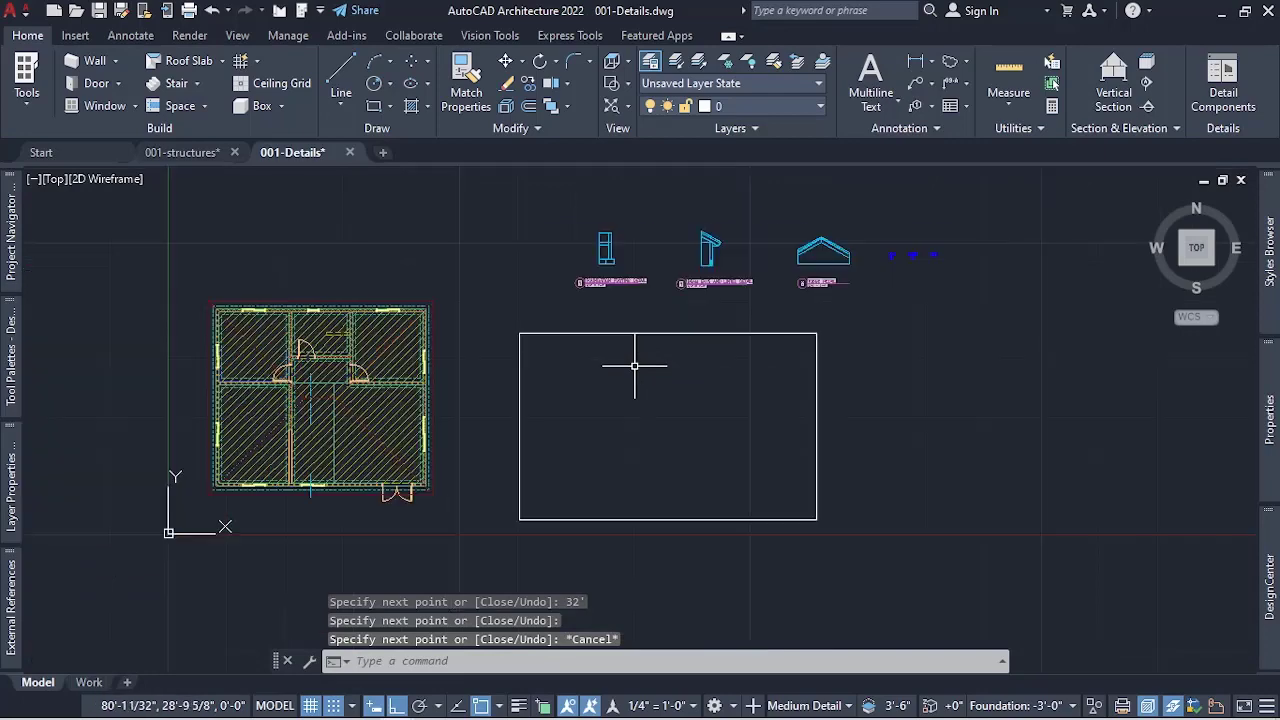
# - Try a 16-inch offset of the top edge, then undo and cancel it
pyautogui.click(711, 333)
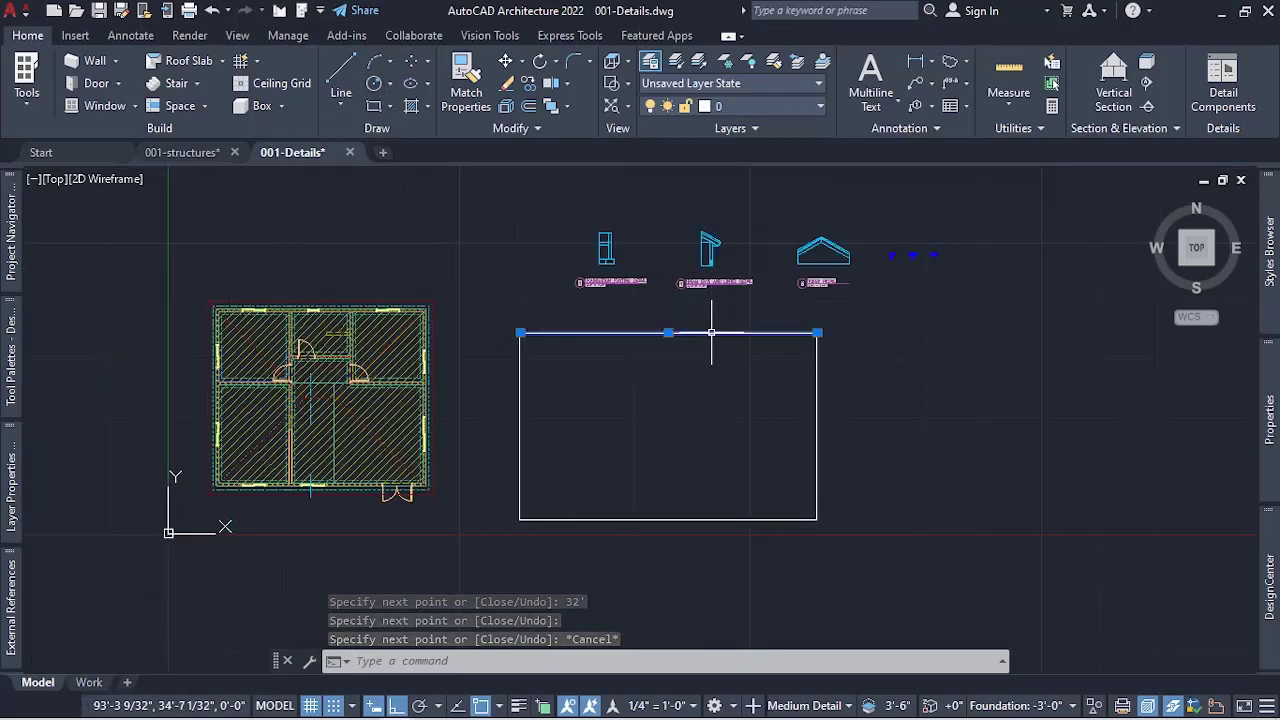
pyautogui.click(530, 107)
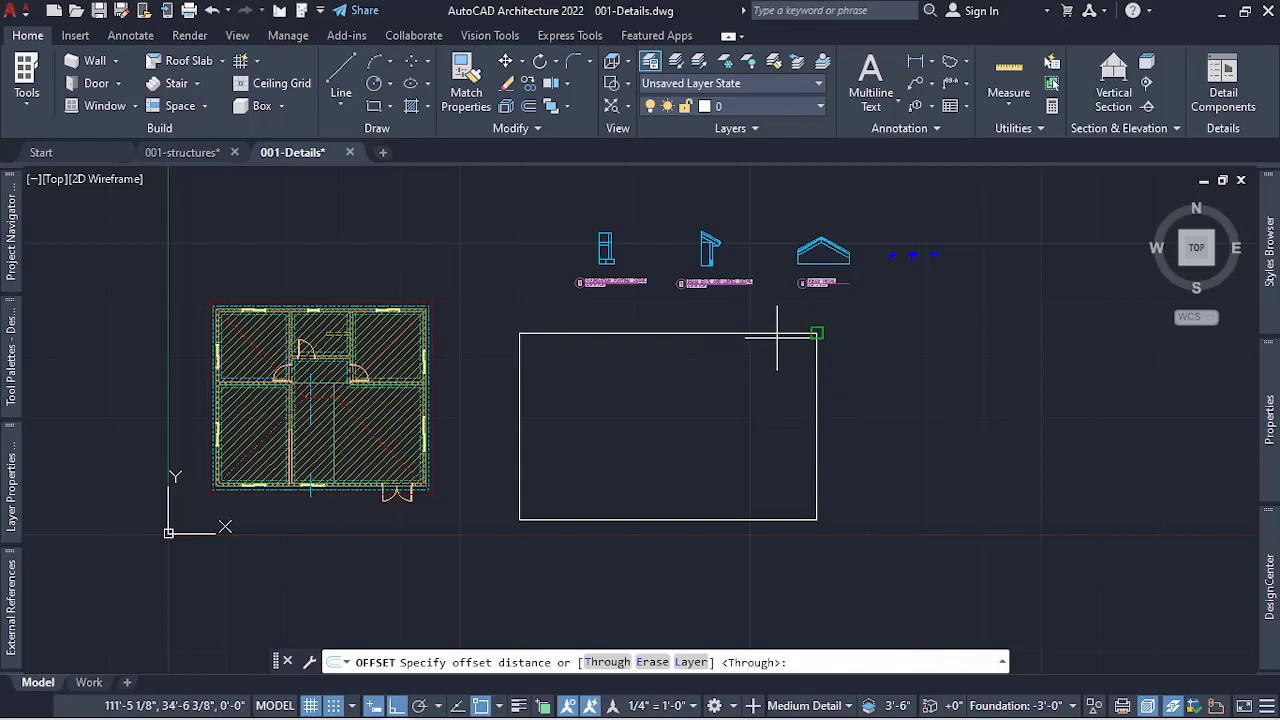
pyautogui.write('1')
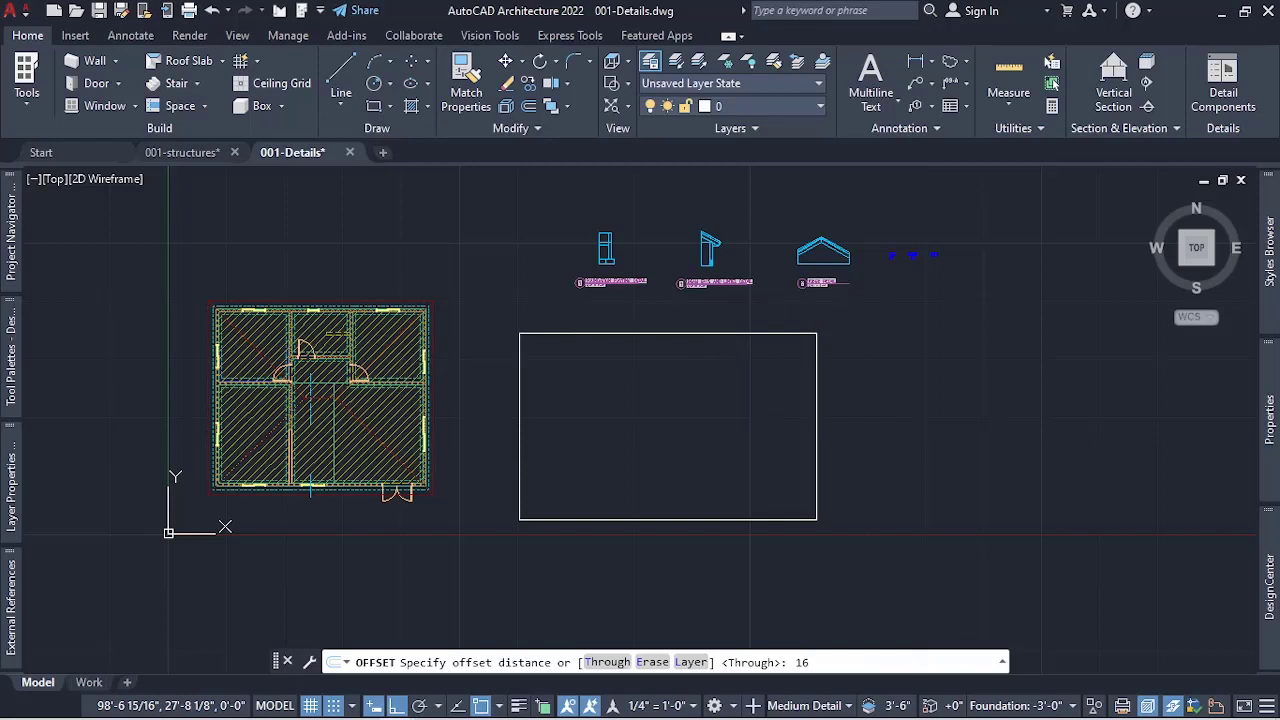
pyautogui.write('6')
pyautogui.press('Return')
pyautogui.click(748, 336)
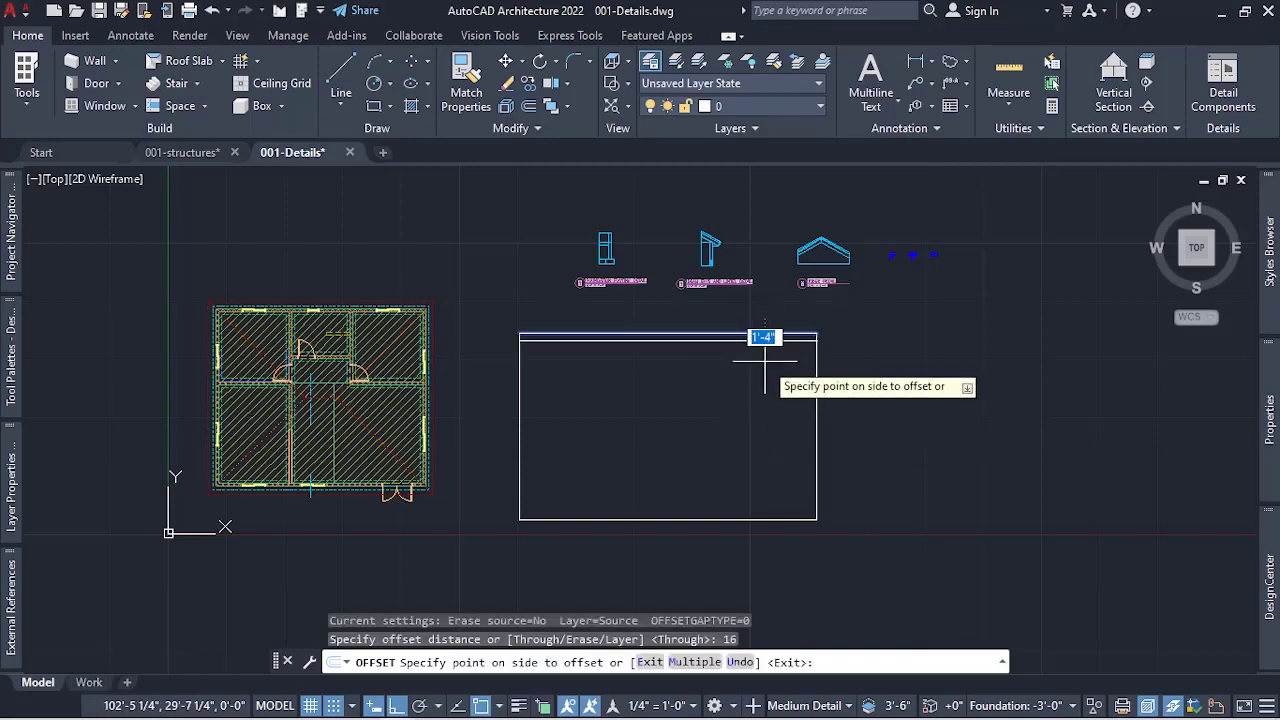
pyautogui.hotkey('ctrl', 'z')
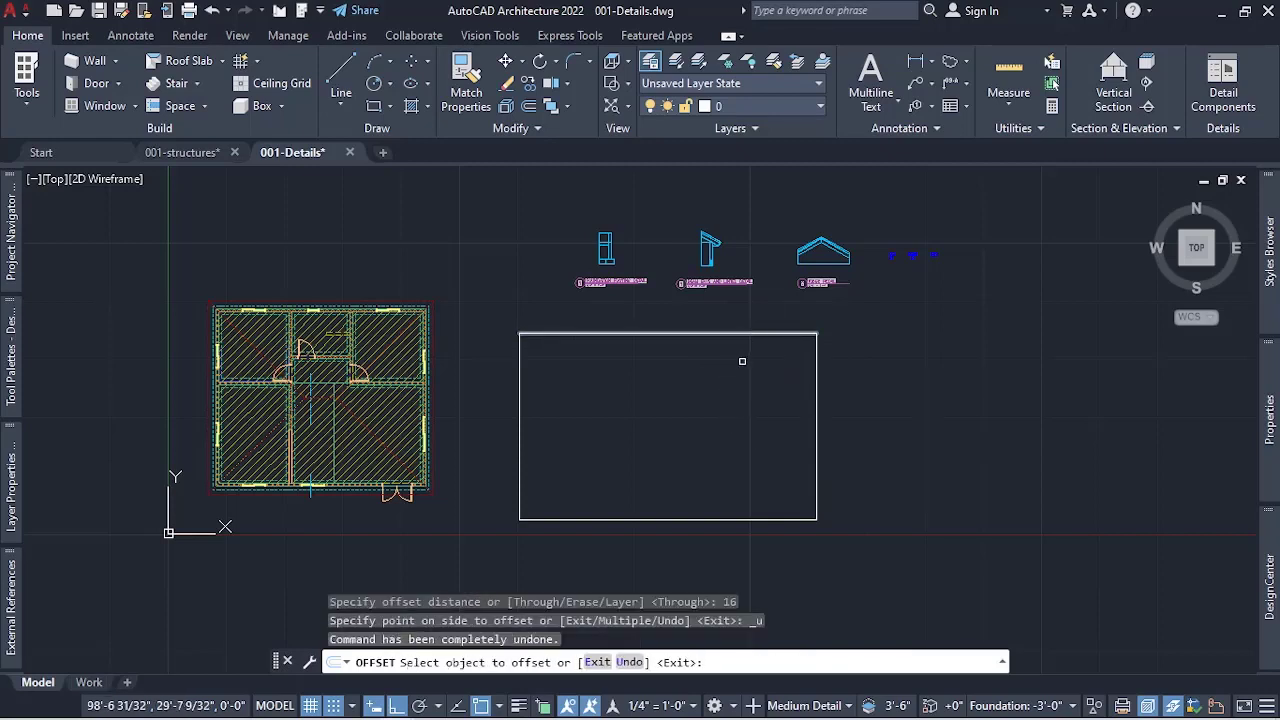
pyautogui.press('Escape')
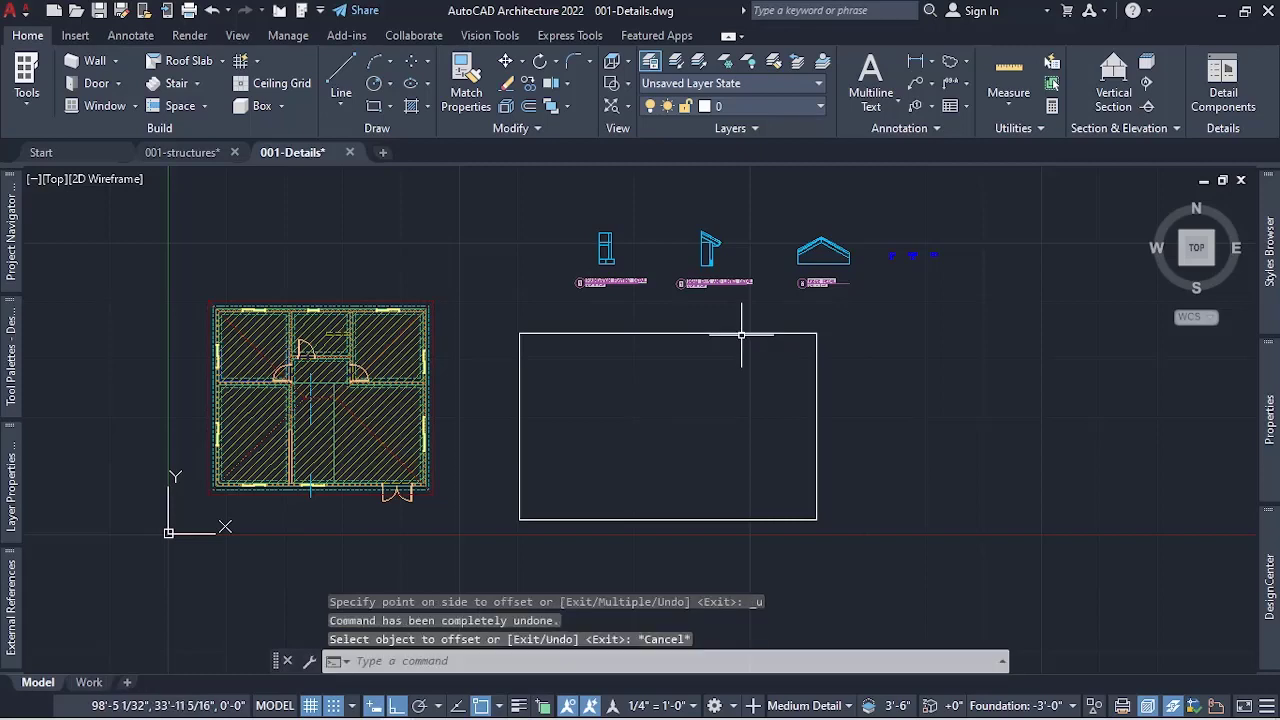
# - Offset the rectangle's top edge 16' downward to split it into two halves
pyautogui.click(742, 334)
pyautogui.click(528, 107)
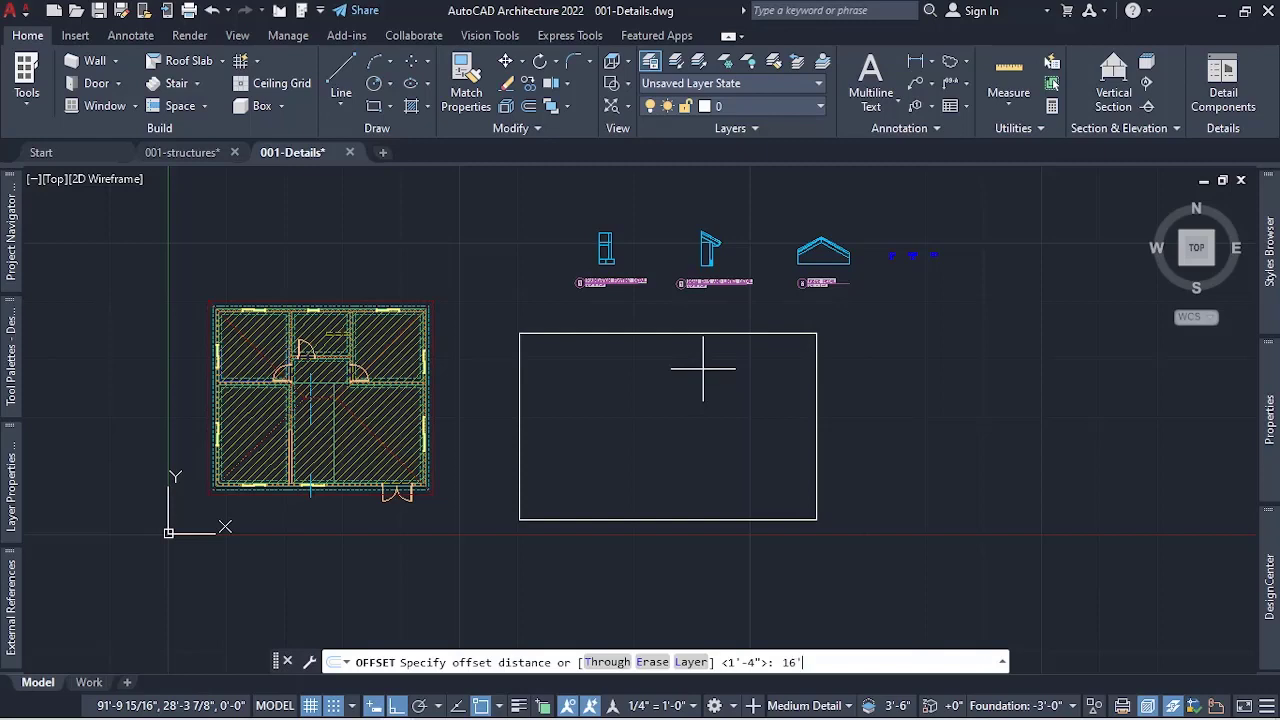
pyautogui.write("16'")
pyautogui.press('Return')
pyautogui.click(703, 335)
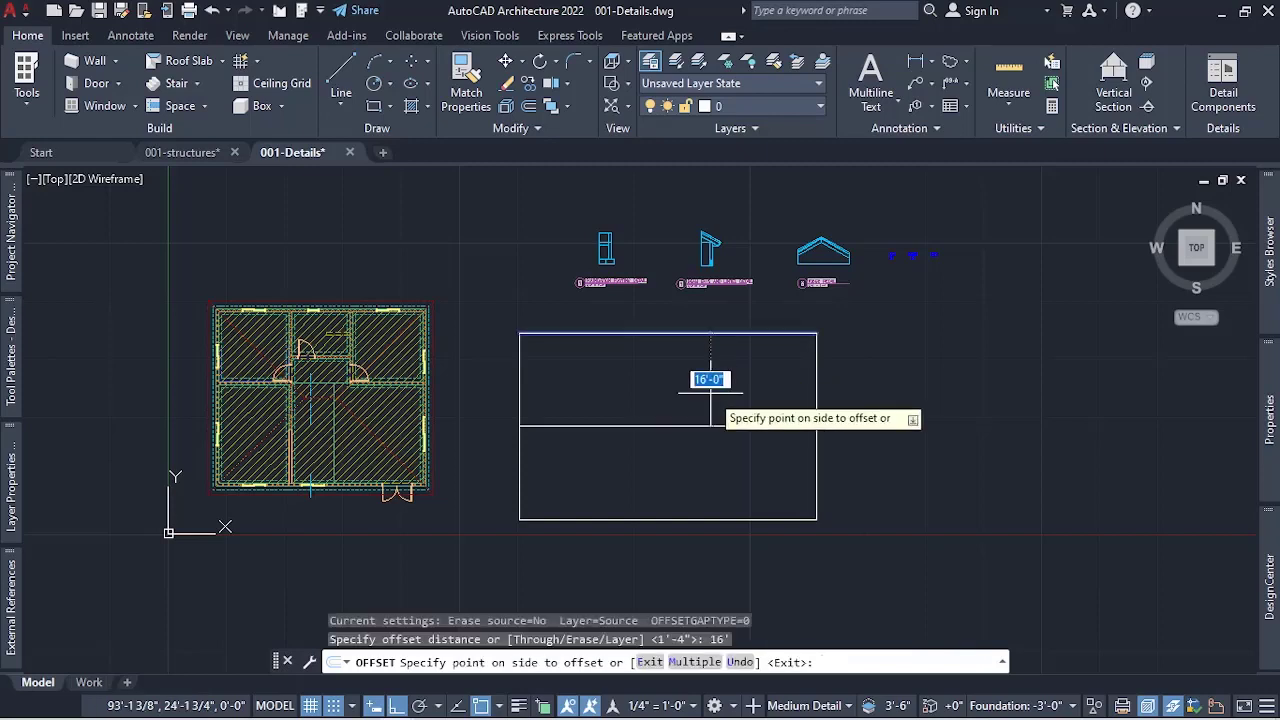
pyautogui.click(710, 392)
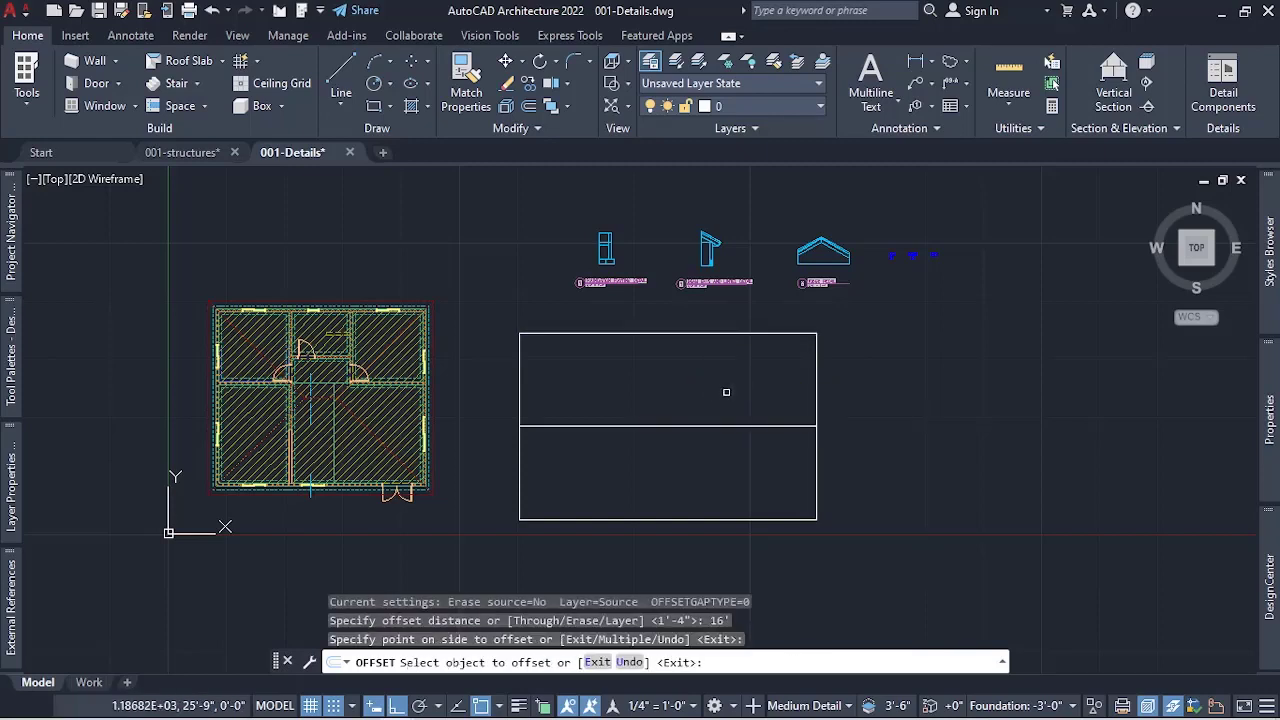
pyautogui.click(339, 75)
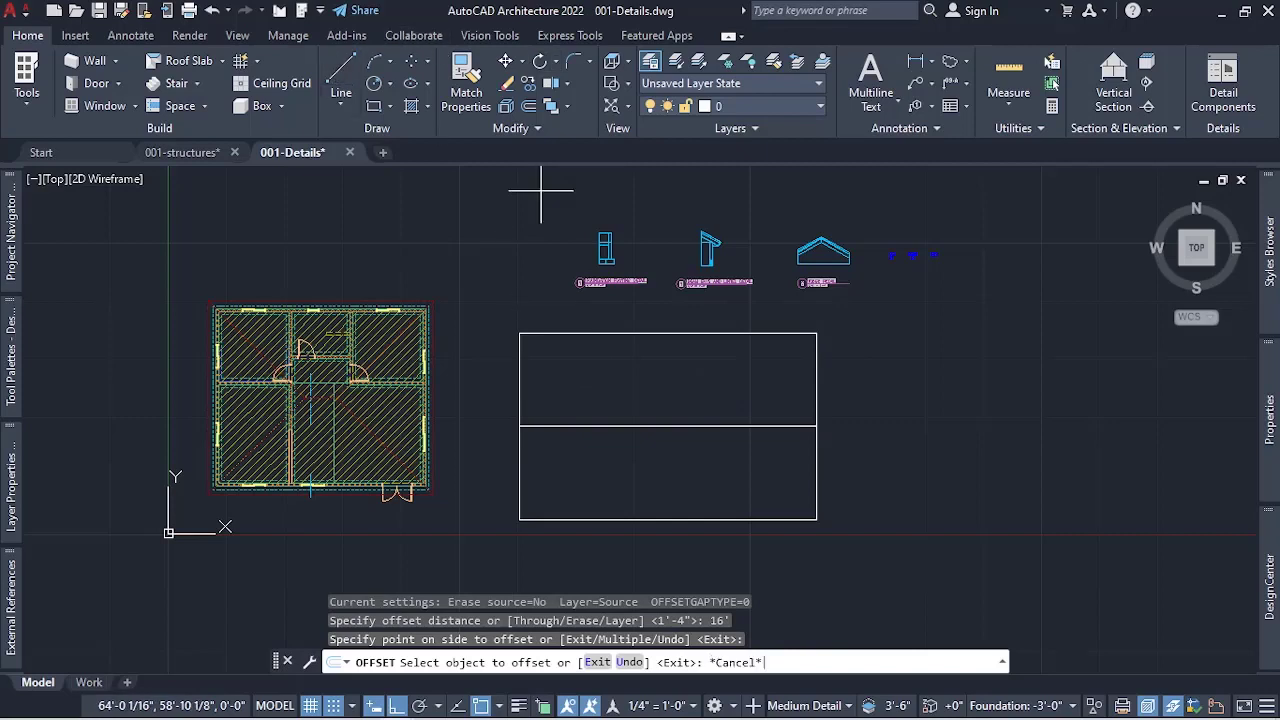
# - Offset the left edge 17' right, then offset that new line 17' again, forming three columns
pyautogui.press('Escape')
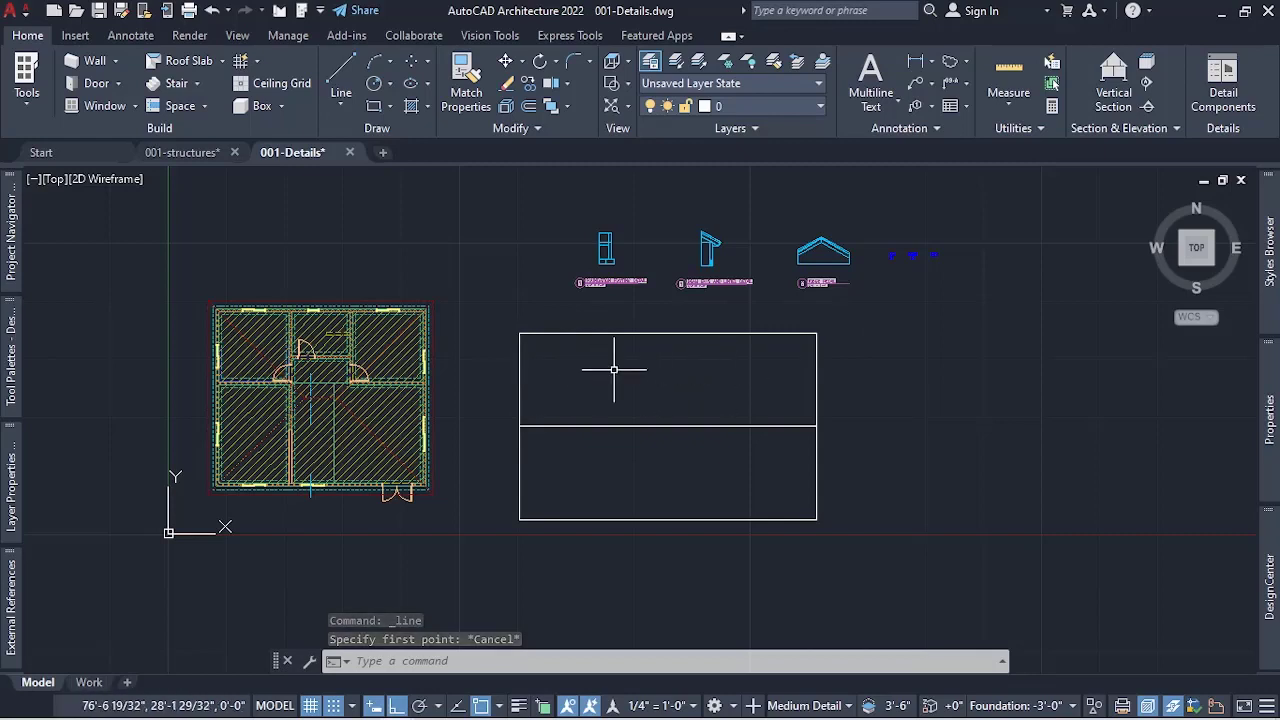
pyautogui.click(530, 108)
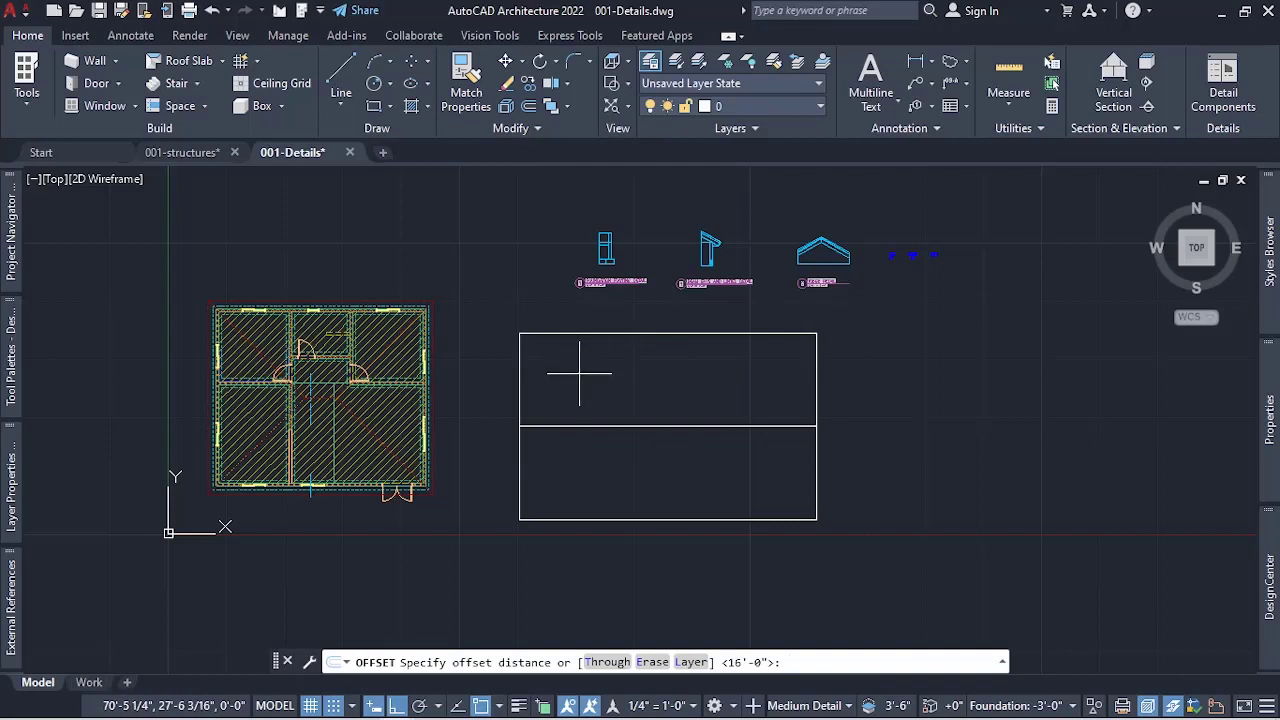
pyautogui.write('17')
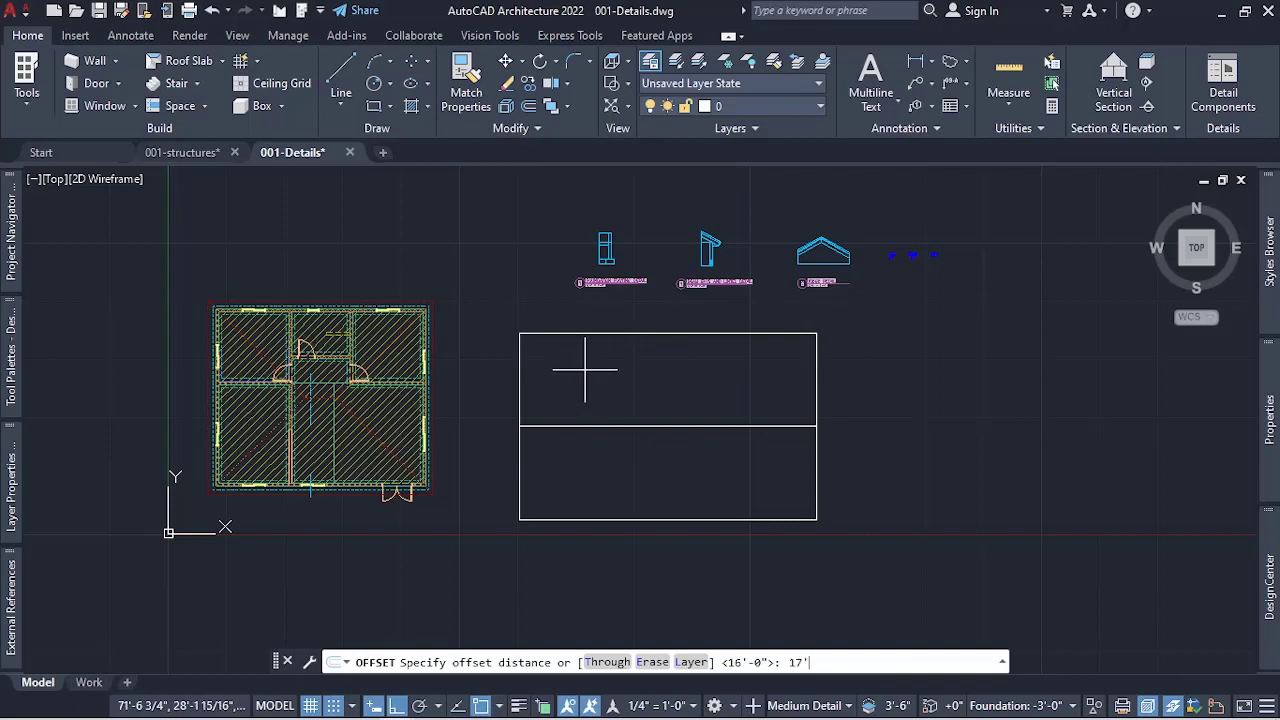
pyautogui.press('Return')
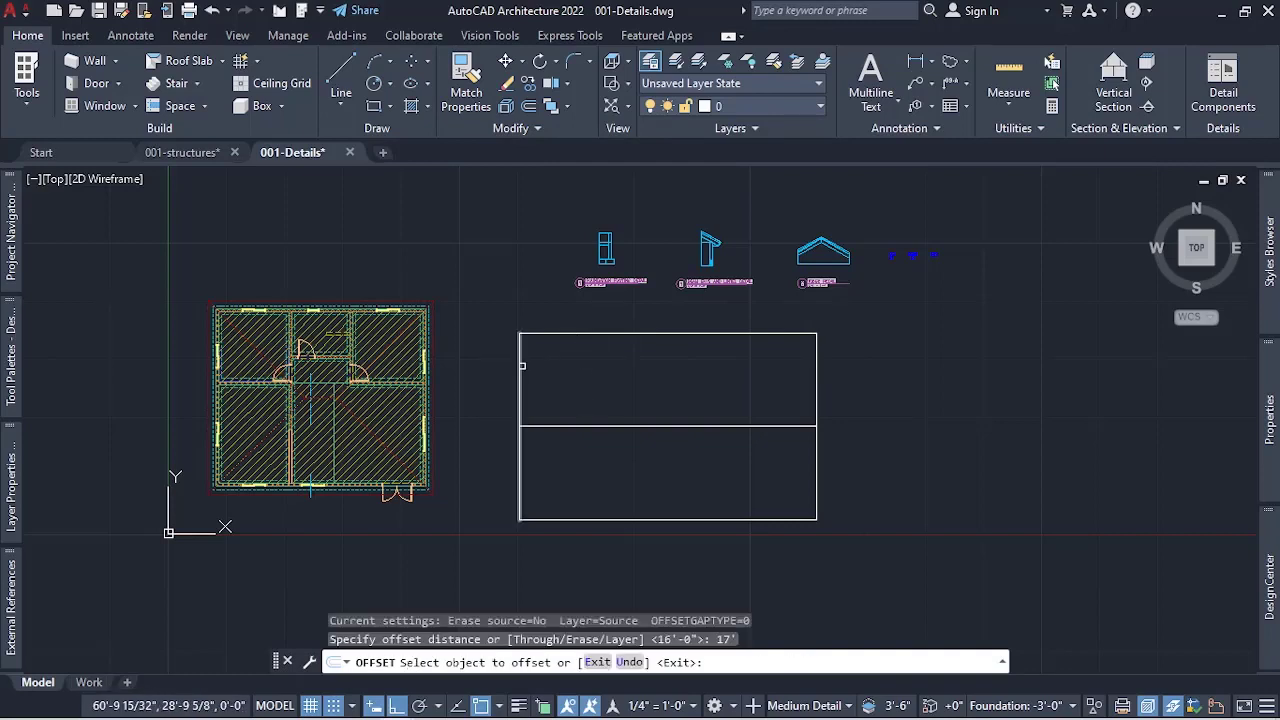
pyautogui.click(518, 364)
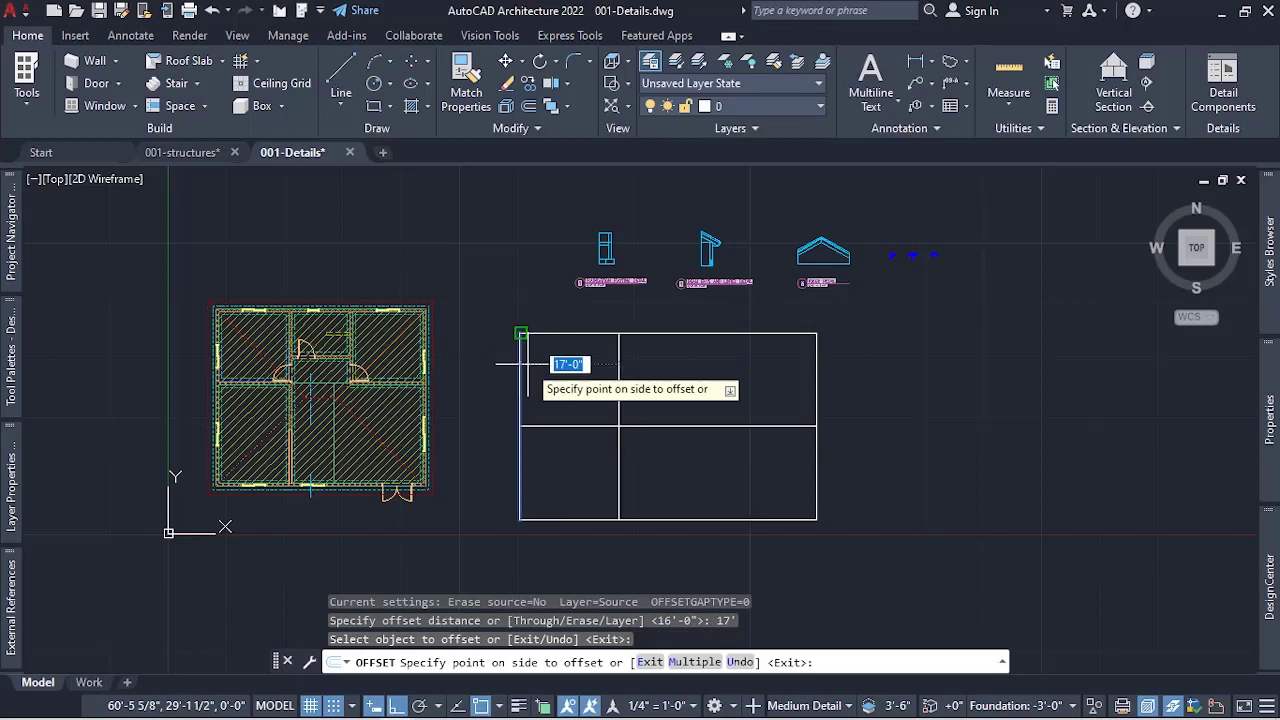
pyautogui.click(596, 384)
pyautogui.click(619, 378)
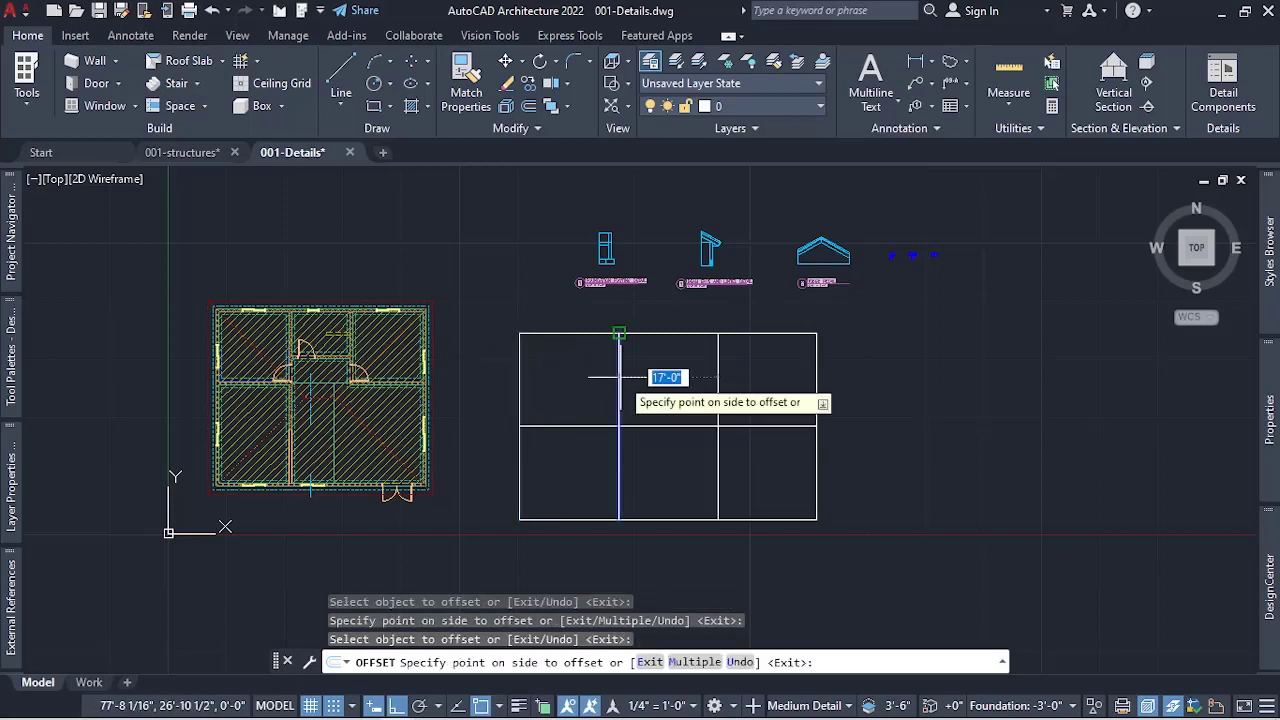
pyautogui.click(687, 377)
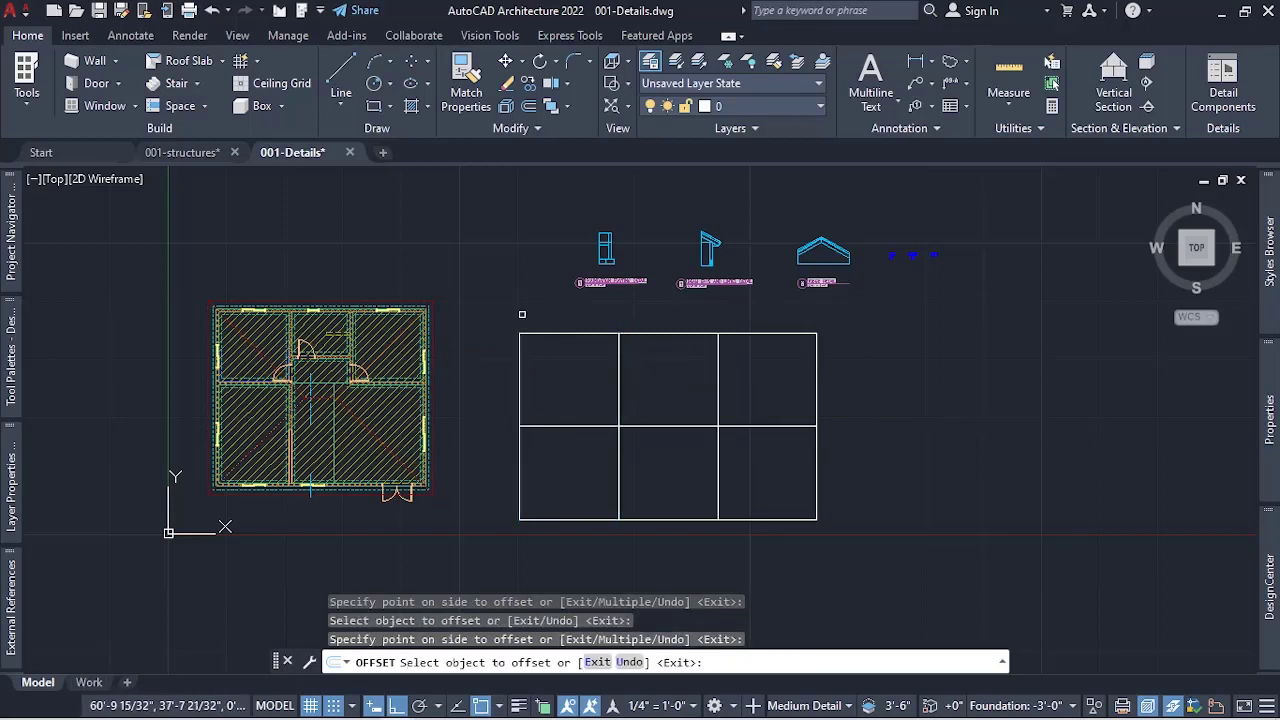
pyautogui.press('Escape')
pyautogui.scroll(2, 610, 360)
pyautogui.scroll(-2, 650, 313)
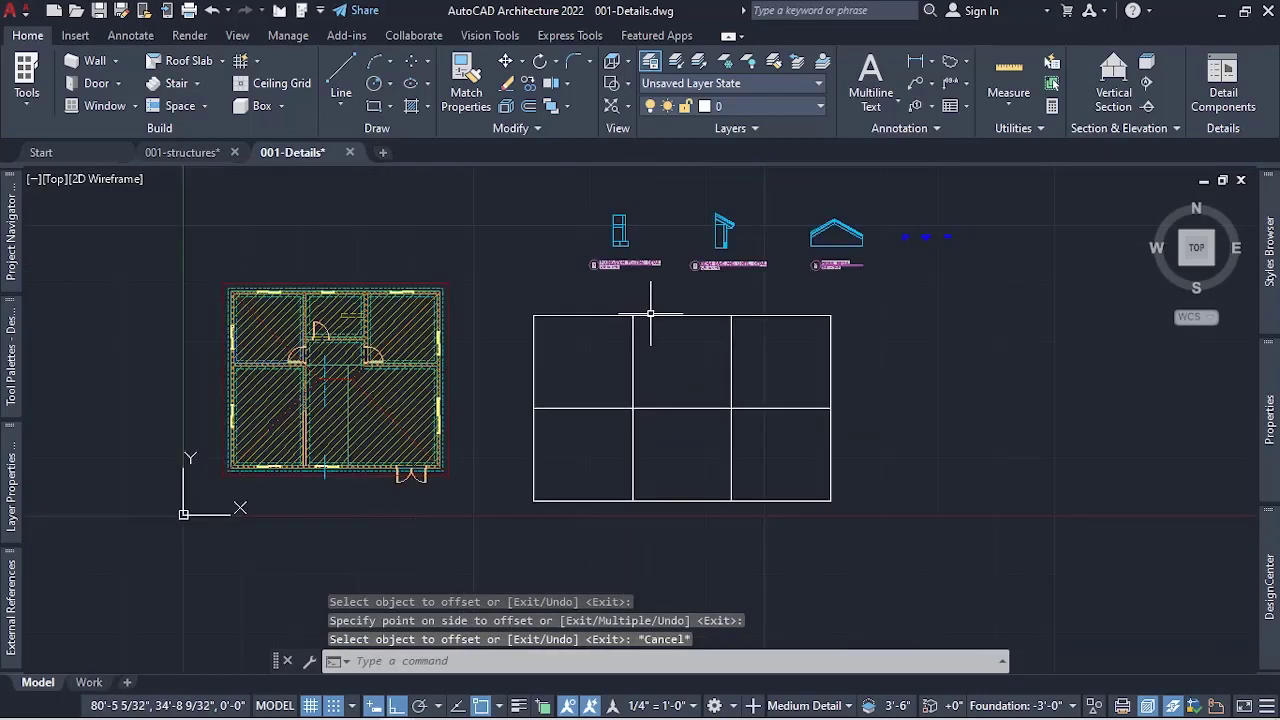
pyautogui.scroll(2, 680, 340)
pyautogui.scroll(-2, 705, 370)
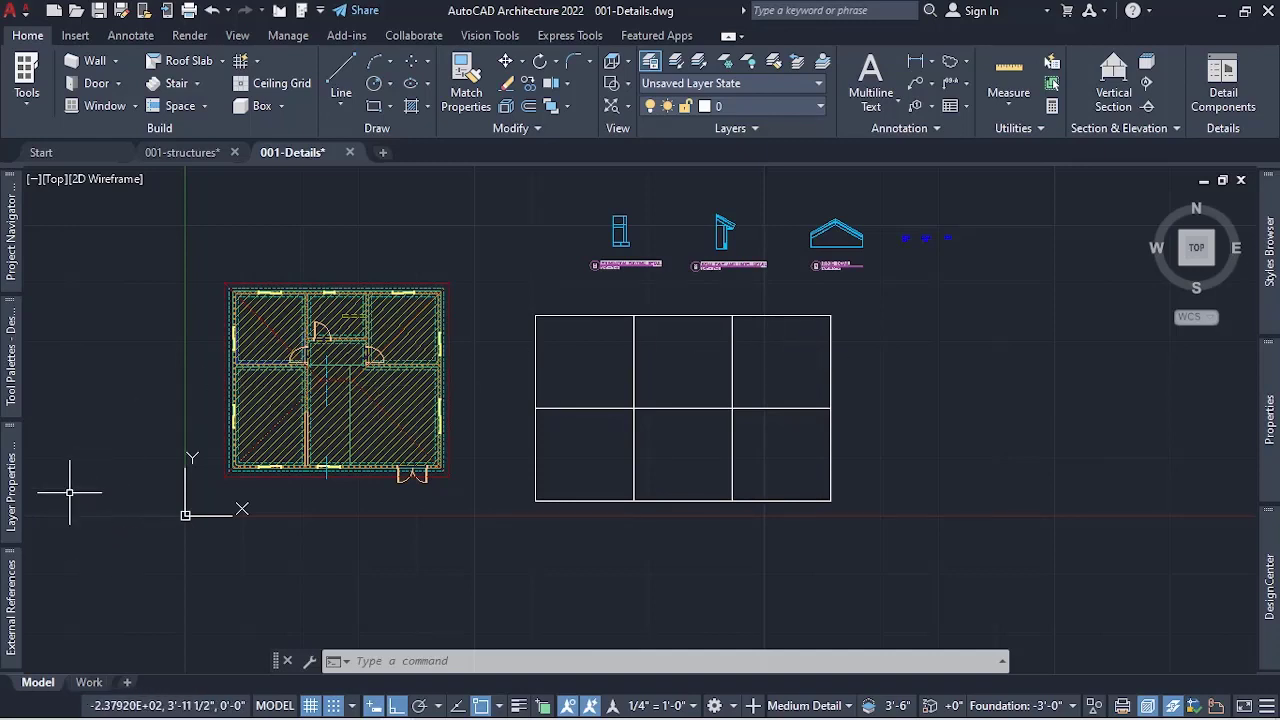
# - From the Design tool palette, apply the Column Grid tool's properties to linework
pyautogui.moveTo(18, 393)
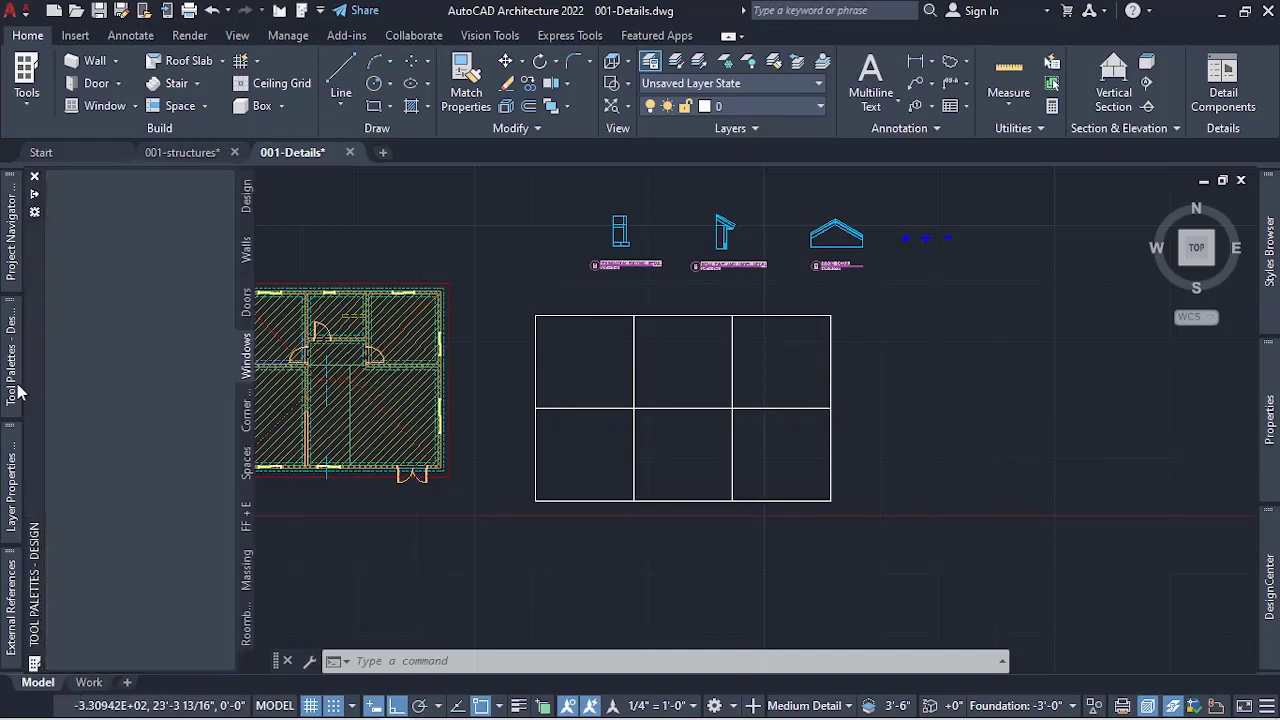
pyautogui.click(246, 198)
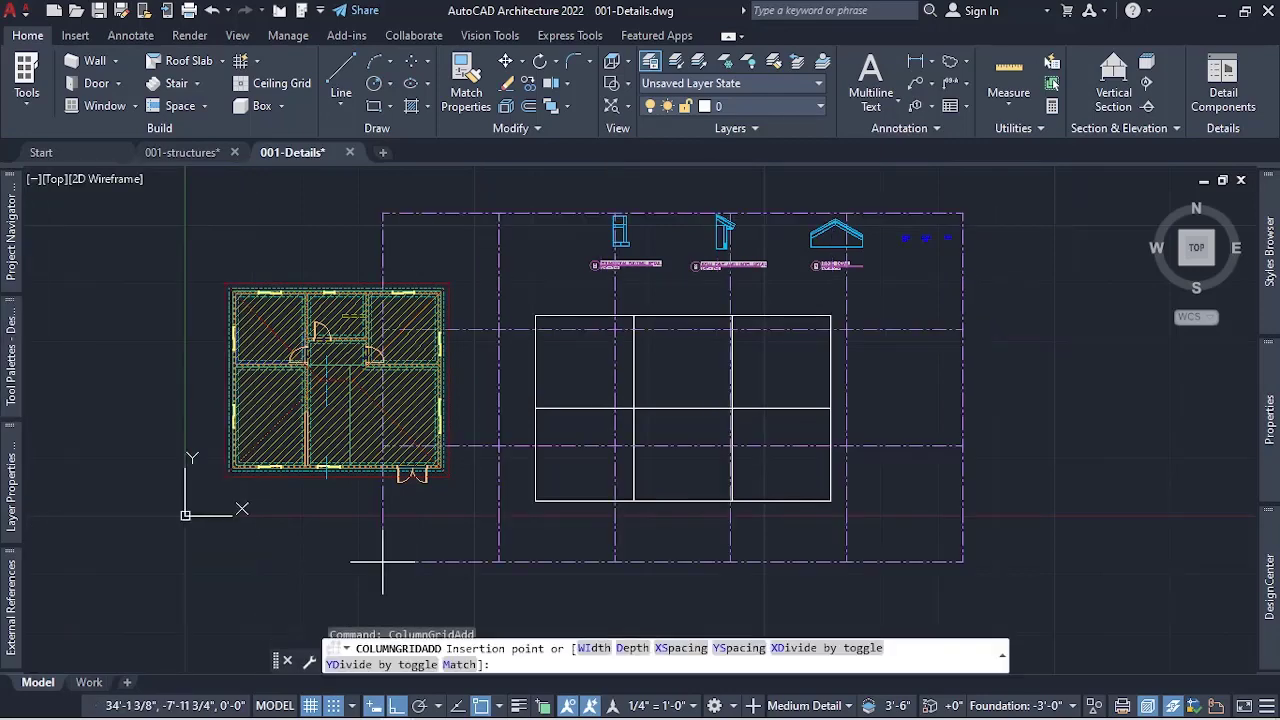
pyautogui.scroll(2, 375, 587)
pyautogui.scroll(-2, 375, 587)
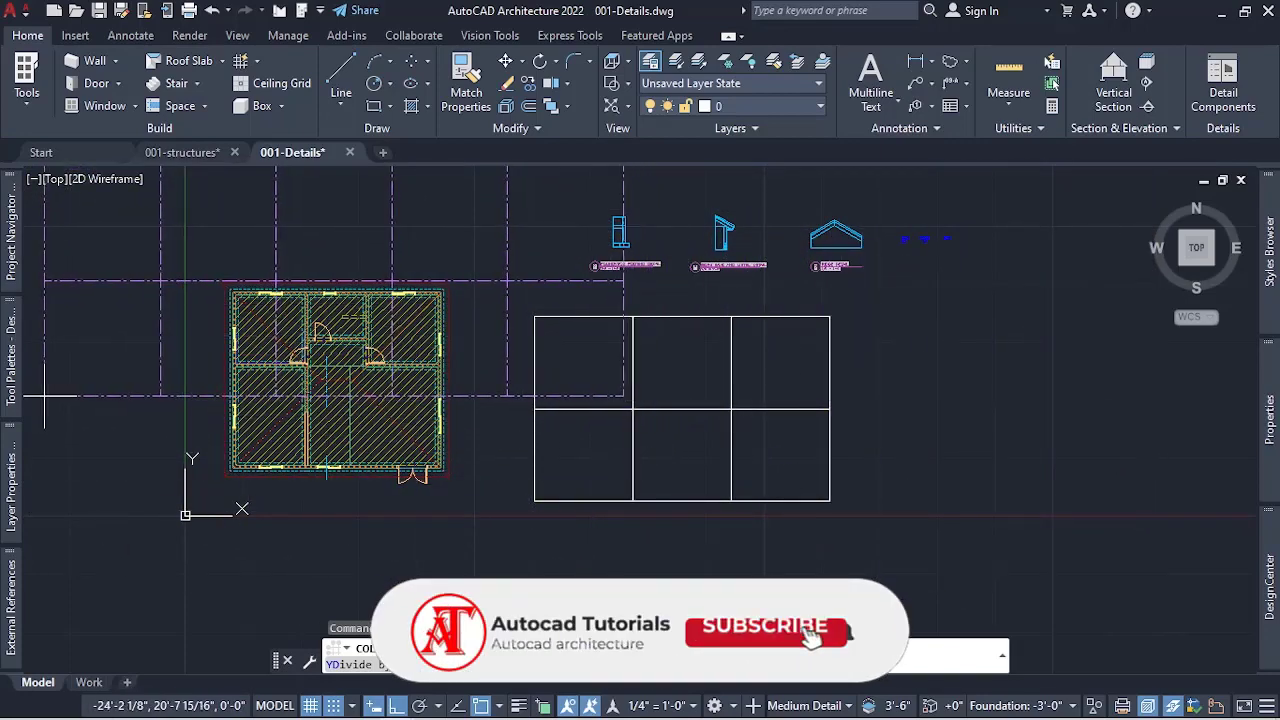
pyautogui.moveTo(16, 396)
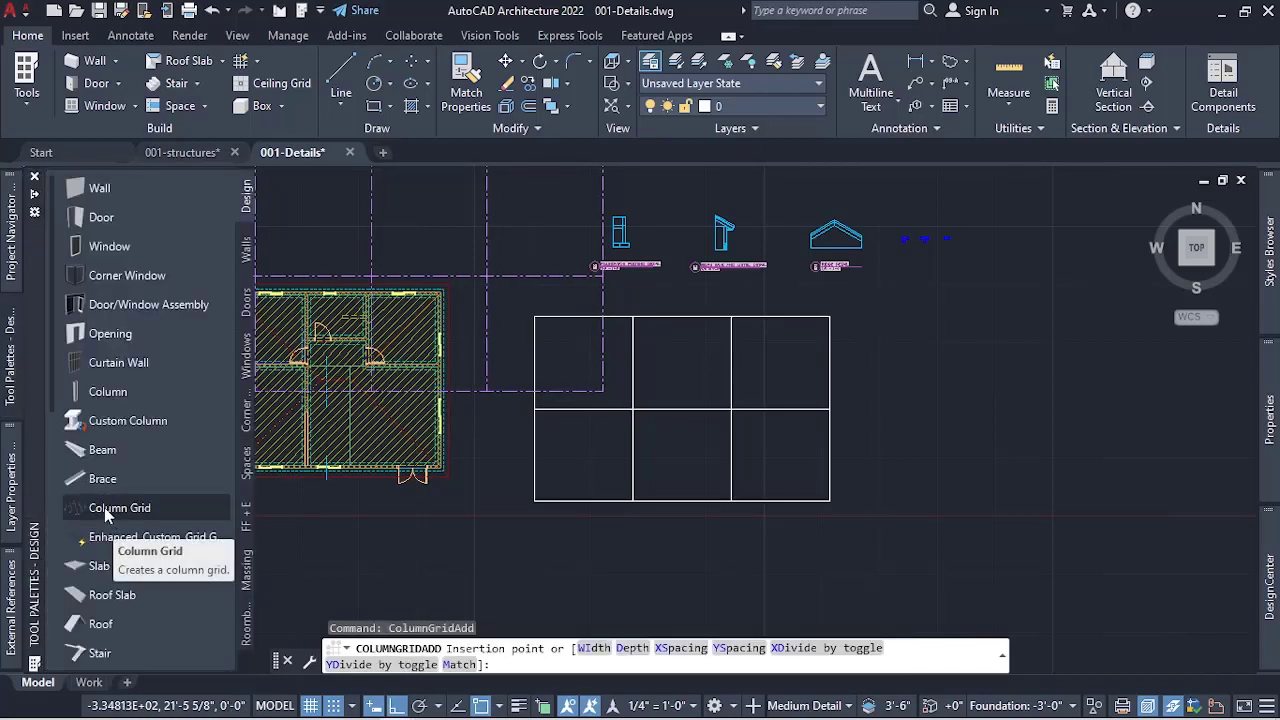
pyautogui.click(107, 512)
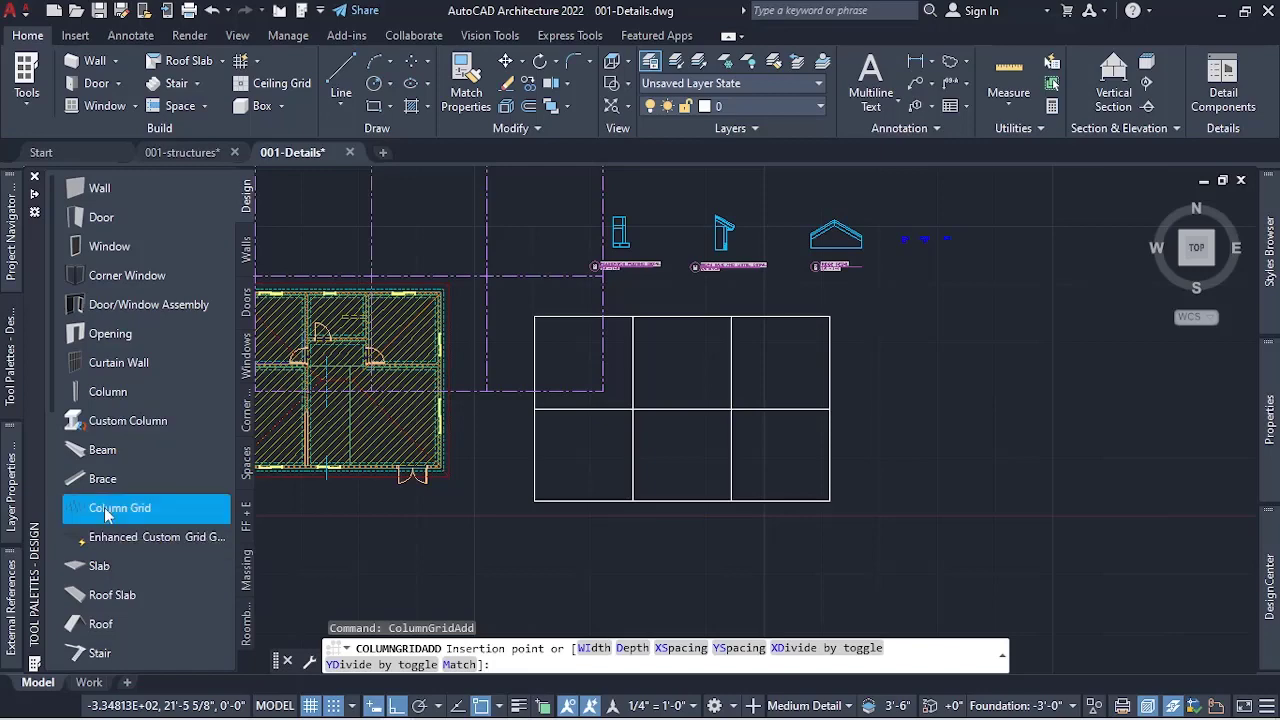
pyautogui.rightClick(107, 513)
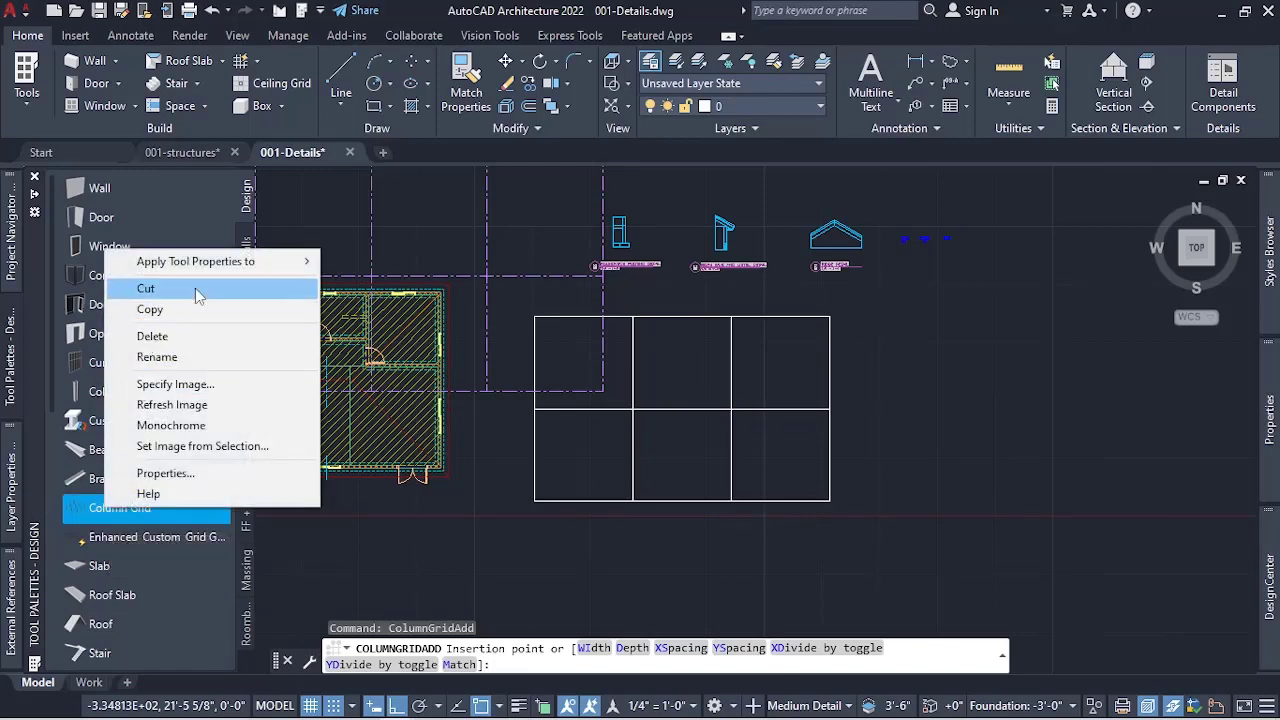
pyautogui.moveTo(266, 266)
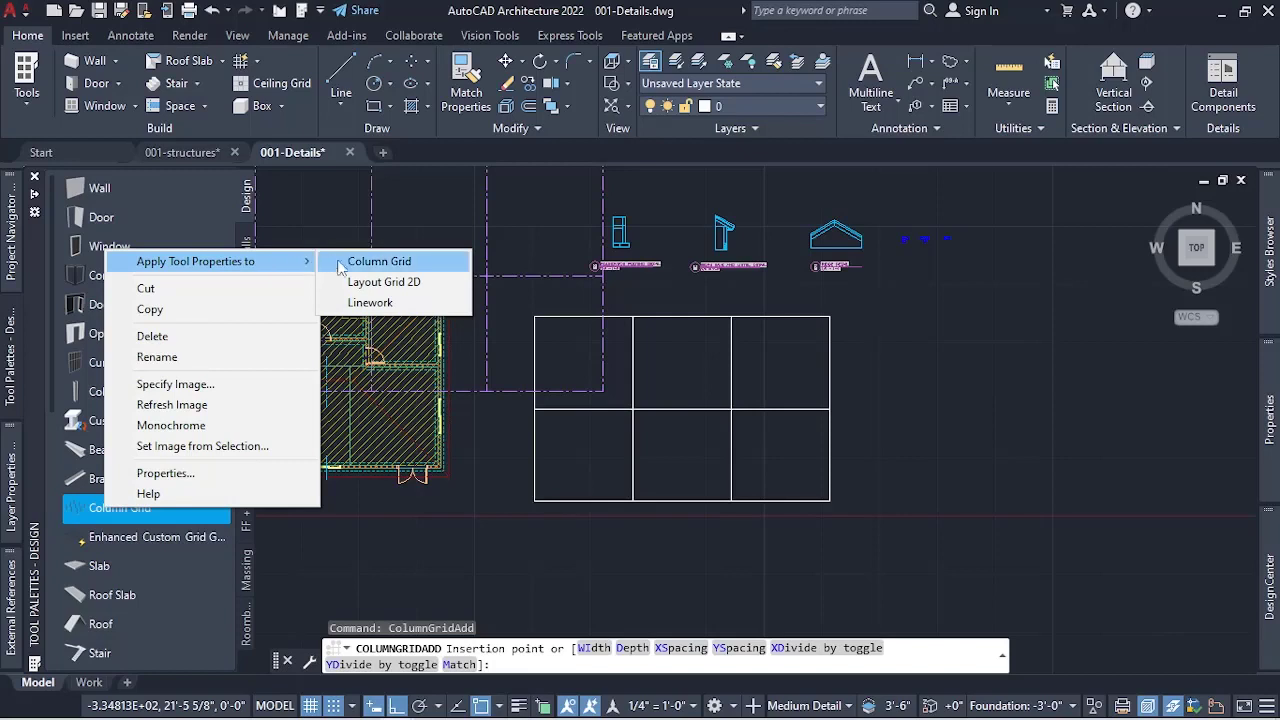
pyautogui.press('Escape')
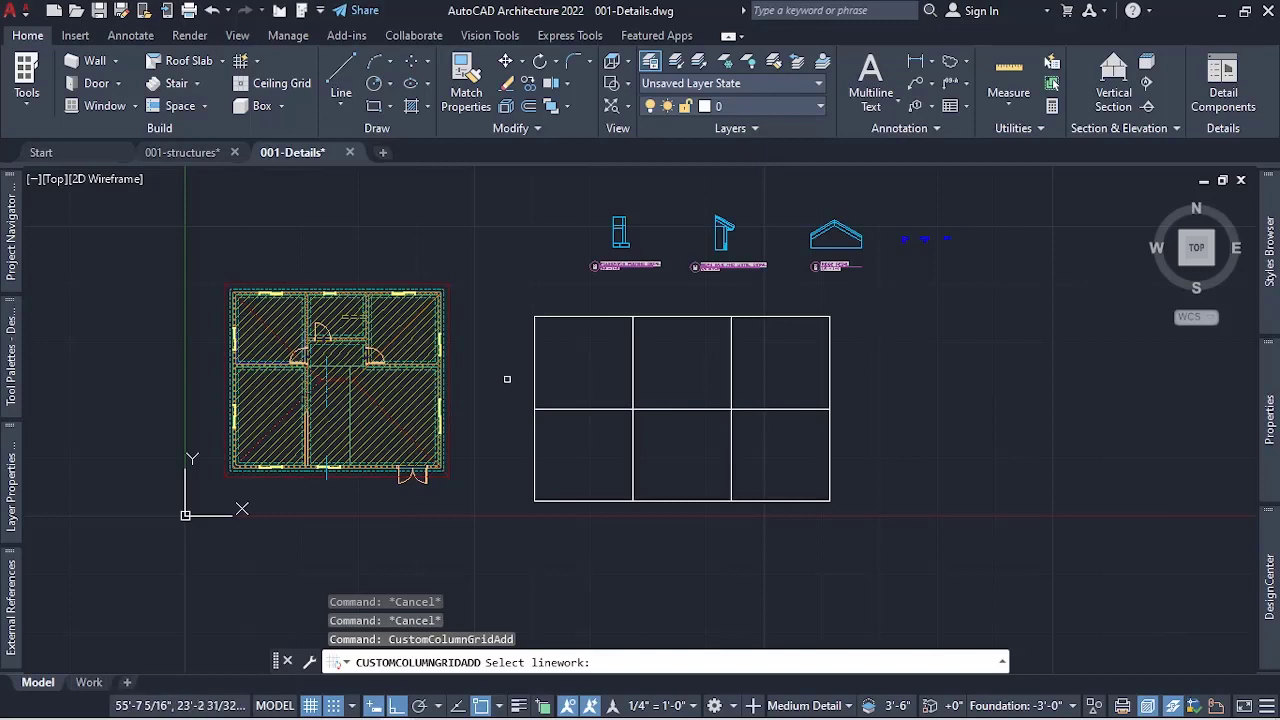
# - Convert the seven window-selected lines into a column grid with no labels, erasing the original lines
pyautogui.click(494, 290)
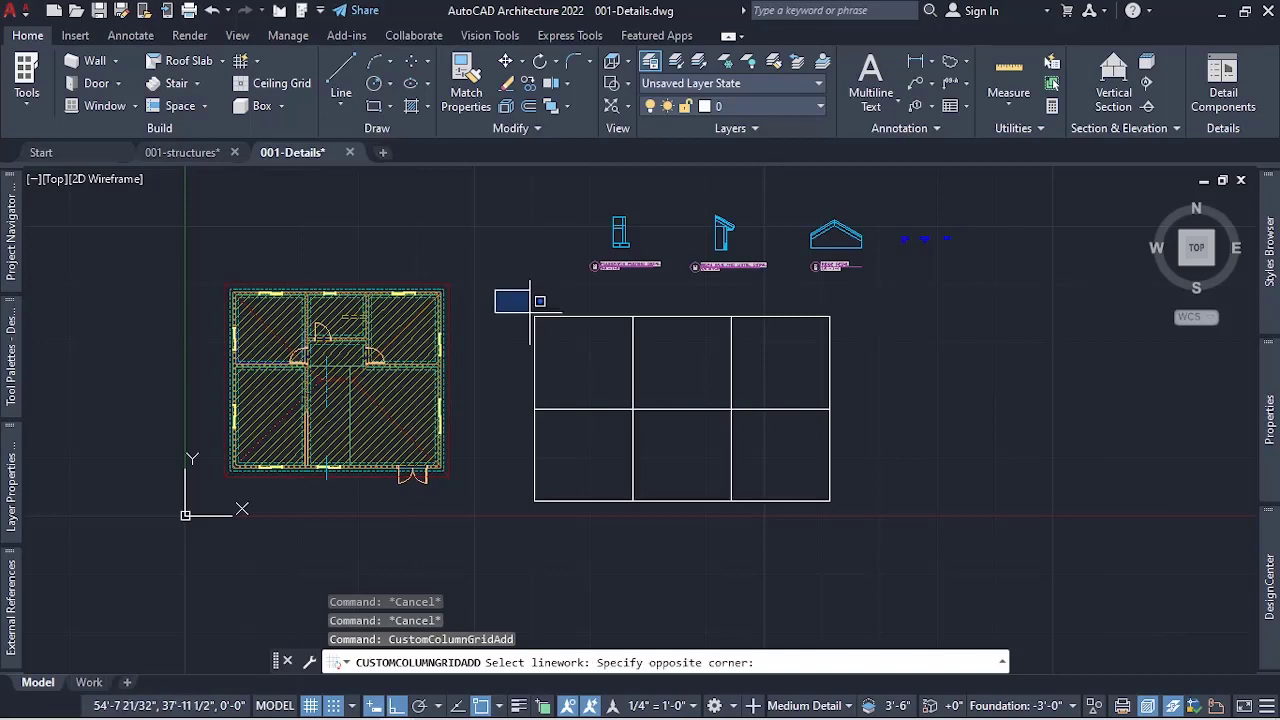
pyautogui.click(926, 532)
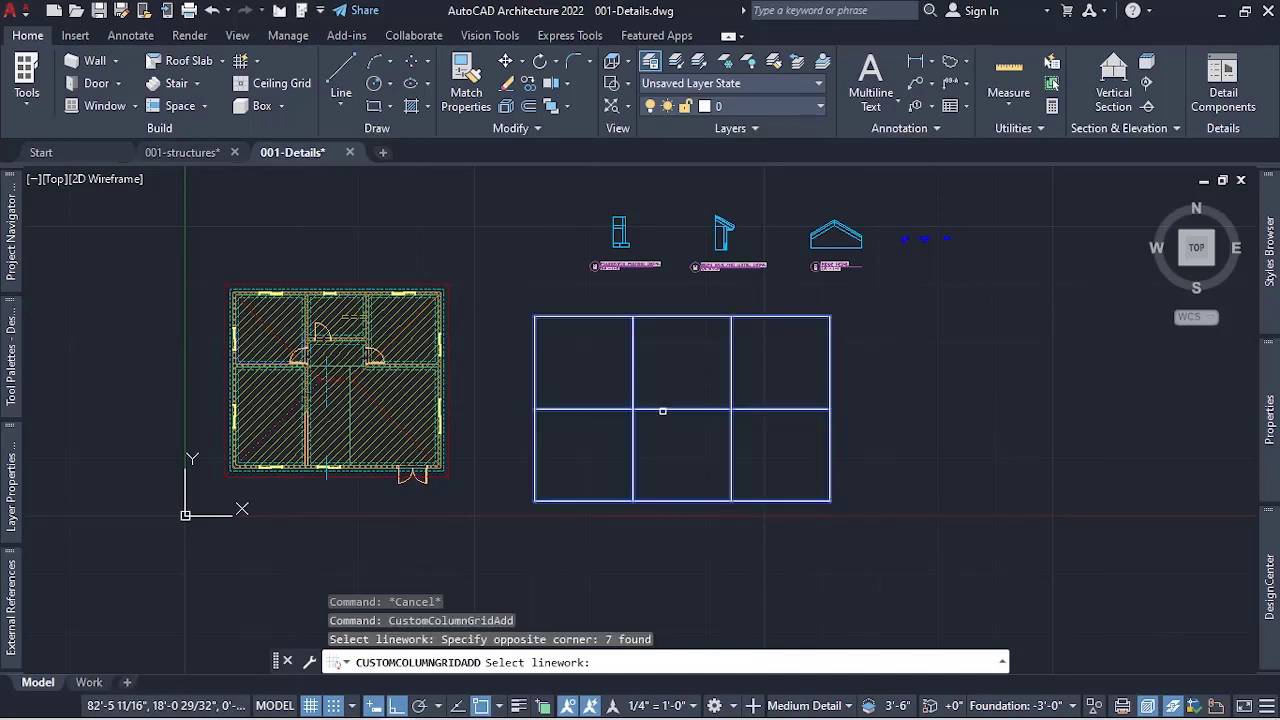
pyautogui.press('Return')
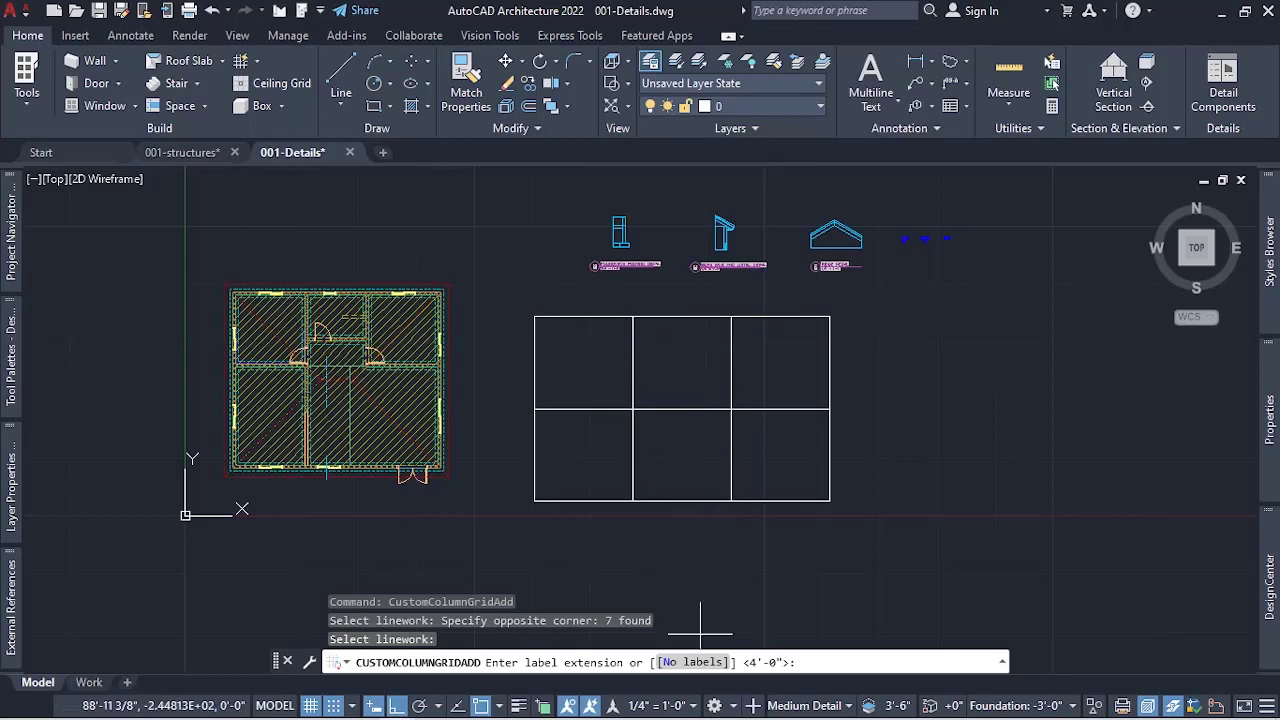
pyautogui.write('N')
pyautogui.press('Return')
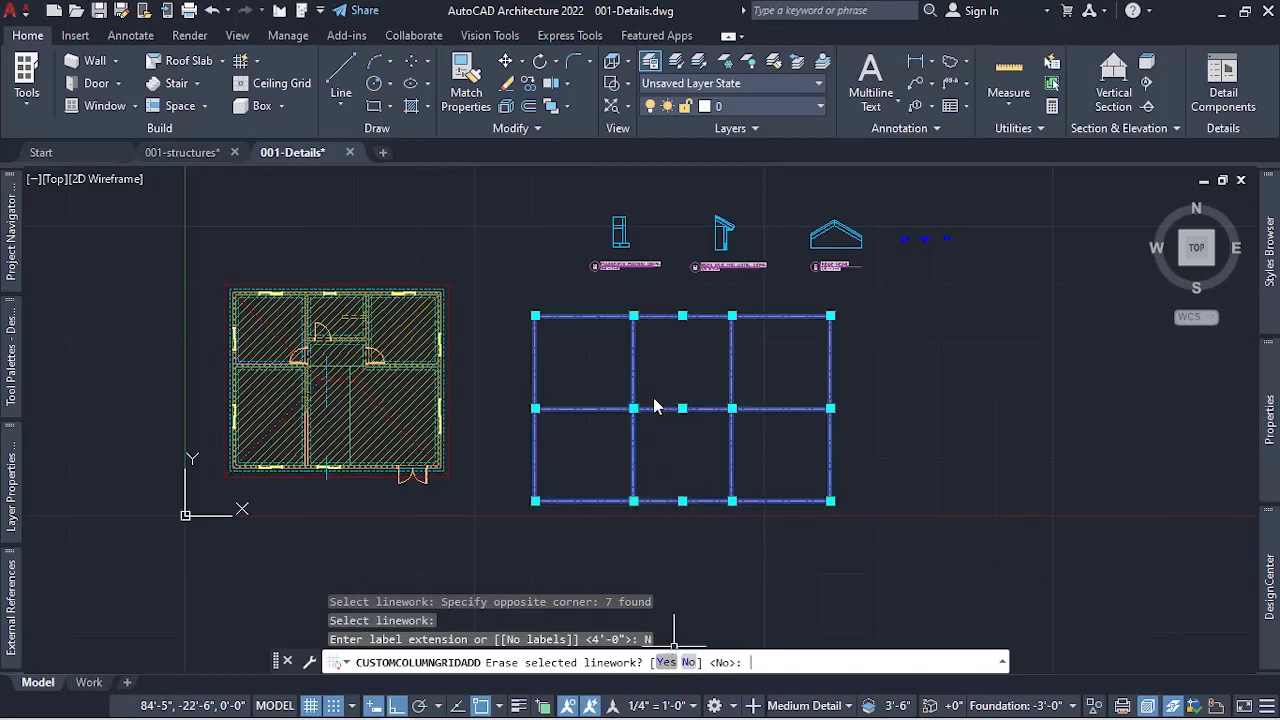
pyautogui.write('Y')
pyautogui.press('Return')
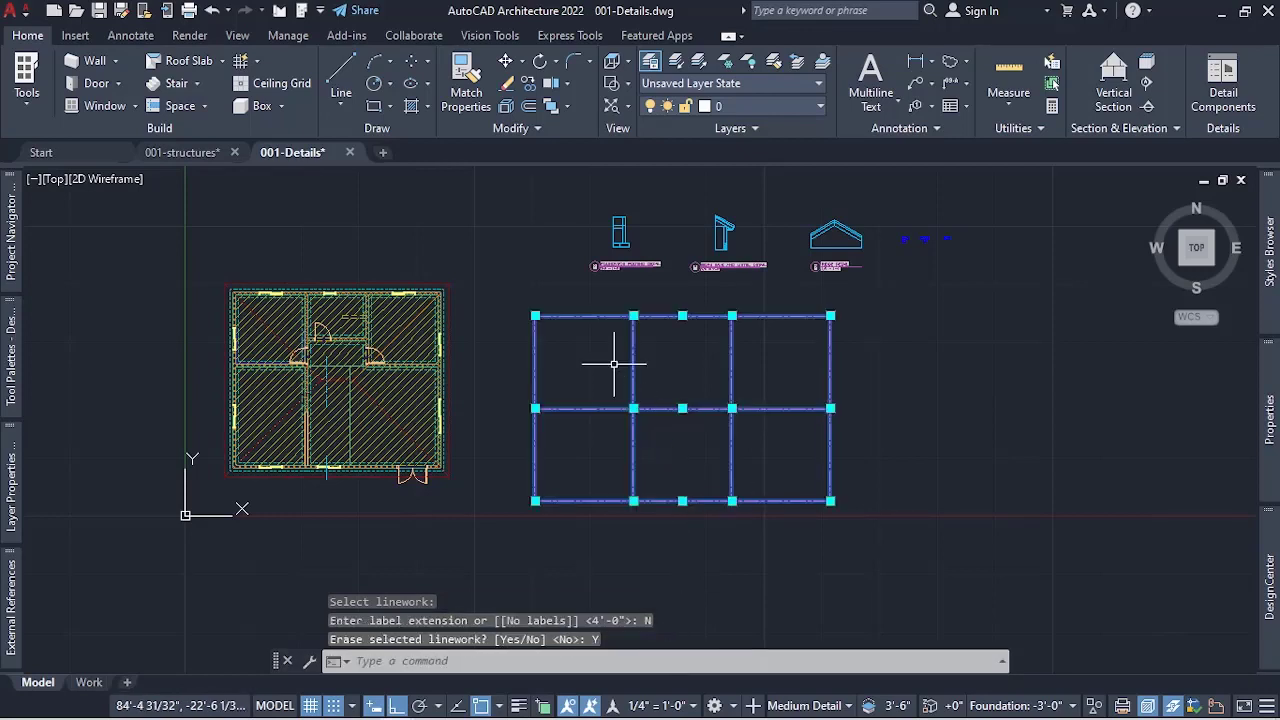
pyautogui.press('Escape')
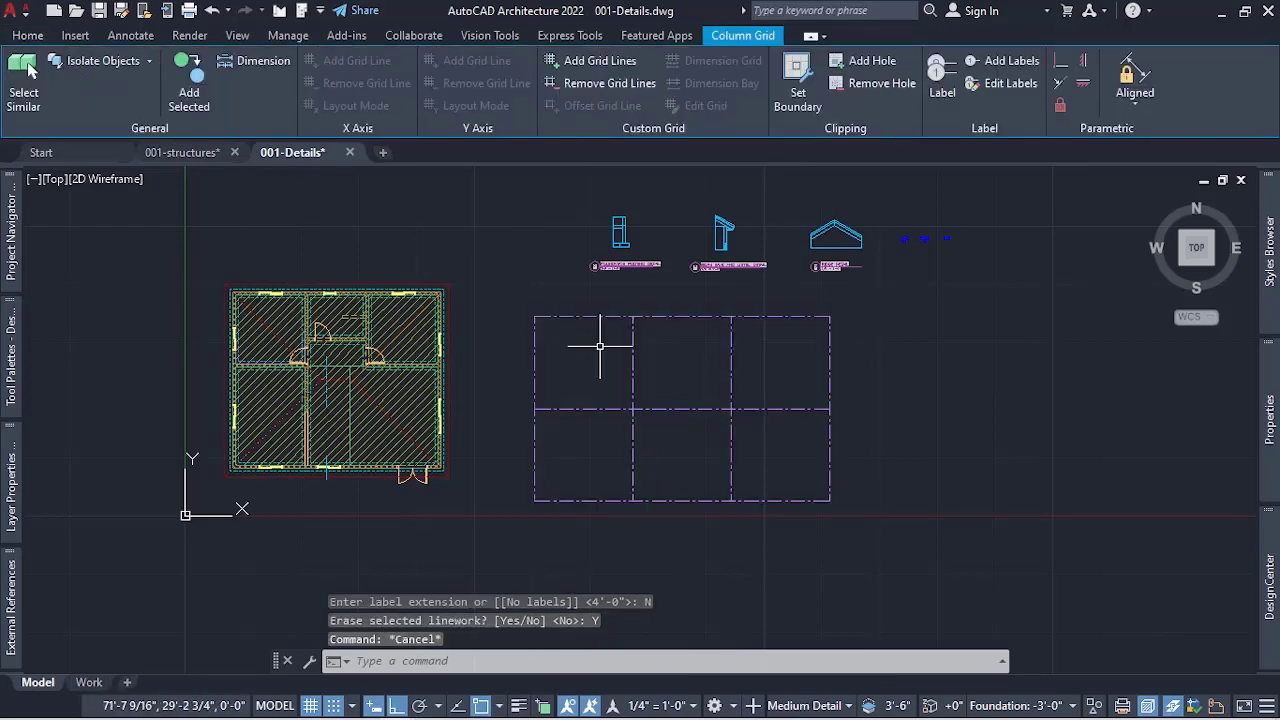
pyautogui.scroll(2, 651, 344)
pyautogui.scroll(2, 651, 344)
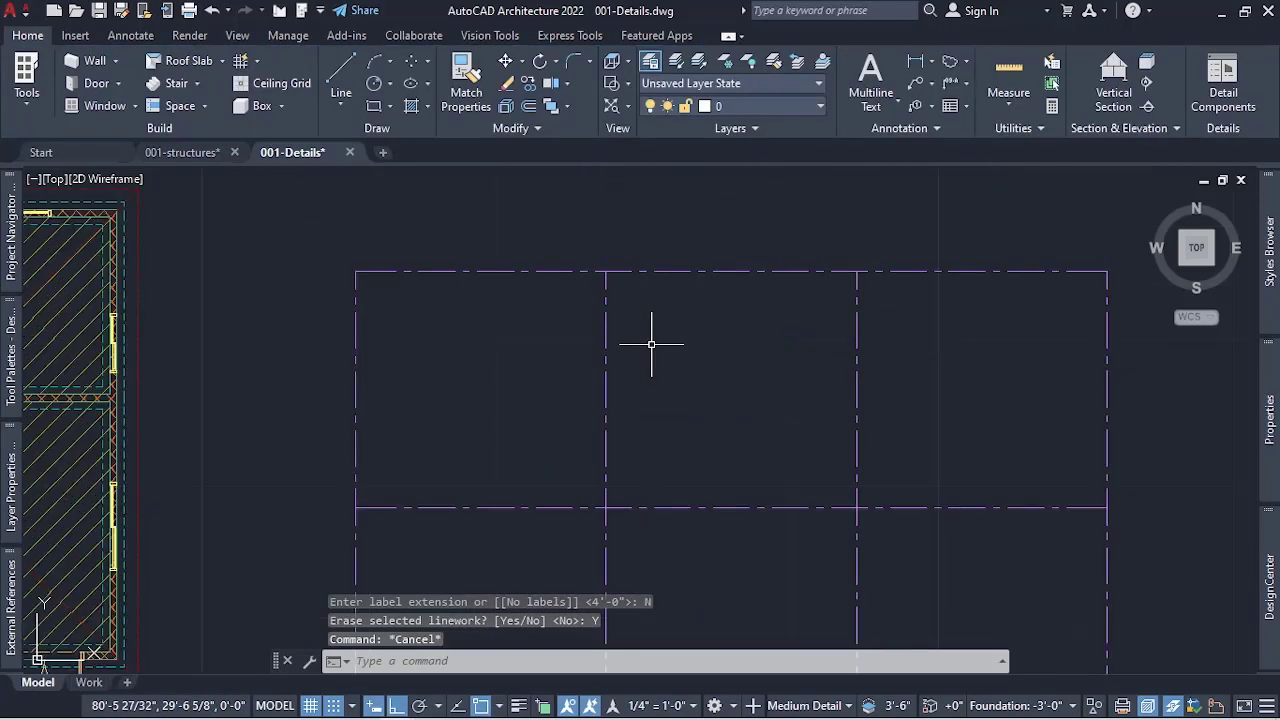
pyautogui.scroll(-4, 651, 344)
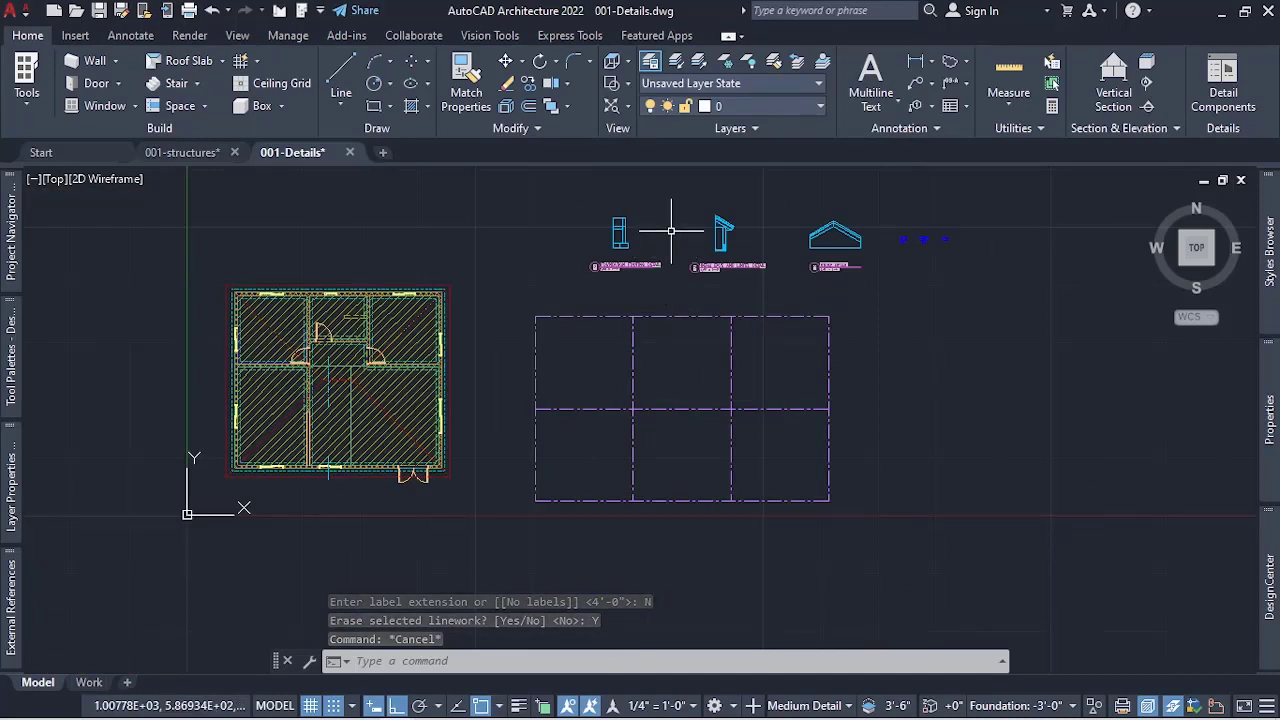
# - Move the Foundation Footing detail with its label into the grid's upper-left bay
pyautogui.click(614, 232)
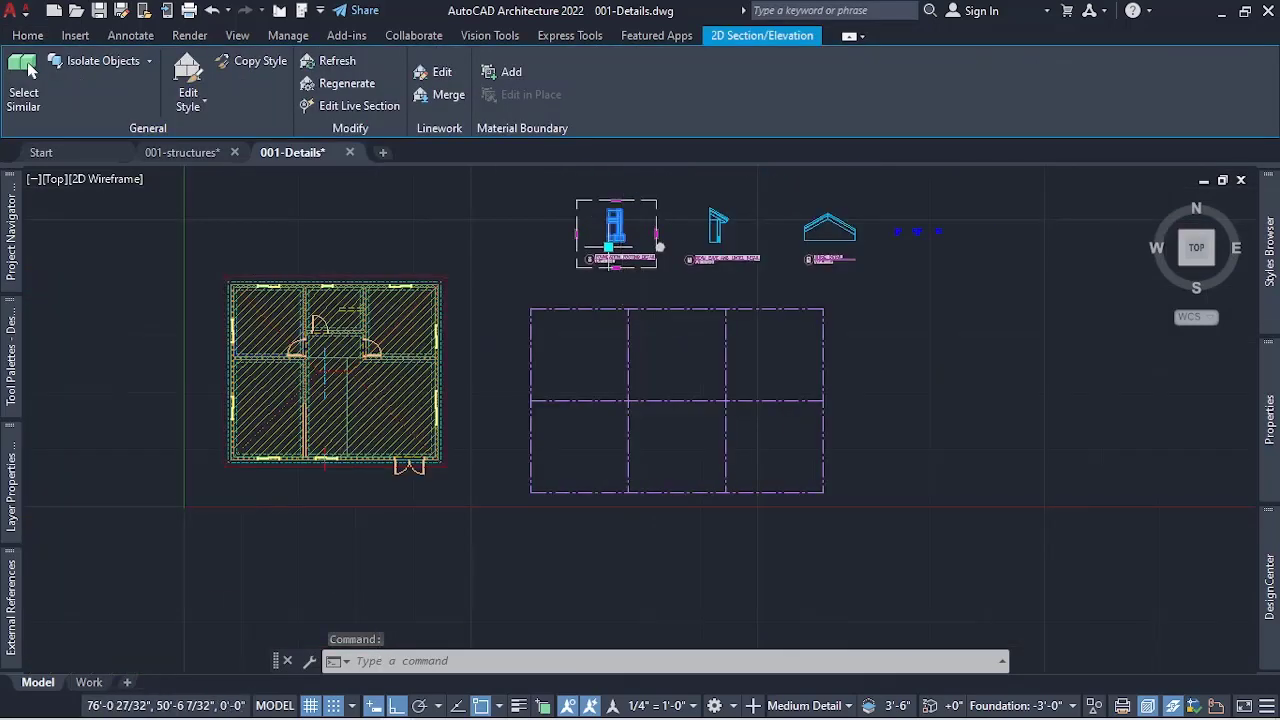
pyautogui.scroll(2, 620, 217)
pyautogui.press('Escape')
pyautogui.press('Escape')
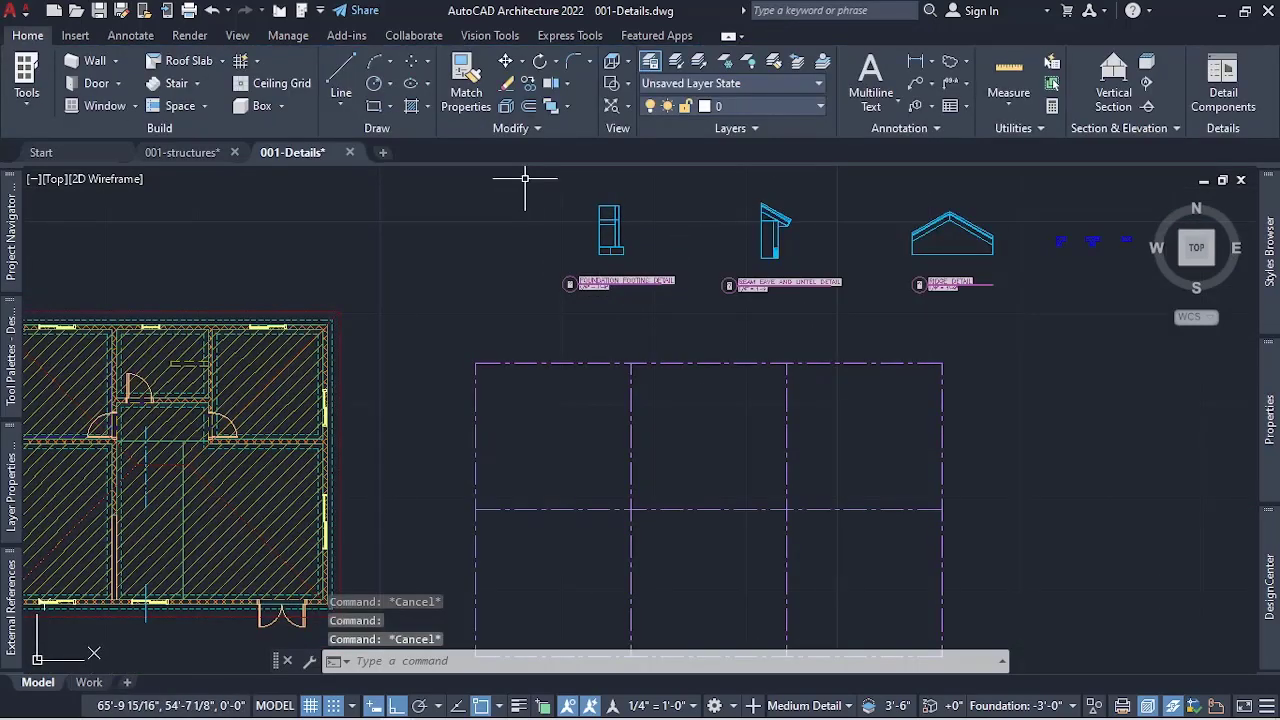
pyautogui.click(524, 178)
pyautogui.click(700, 318)
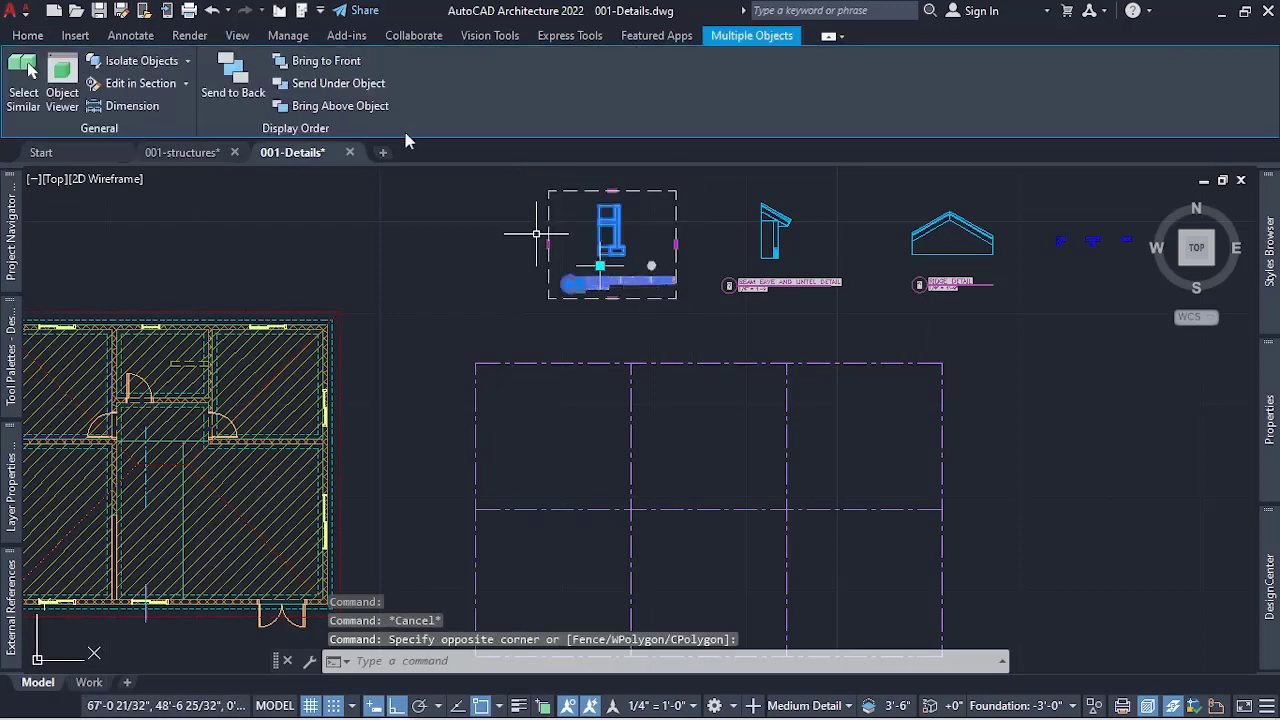
pyautogui.click(28, 35)
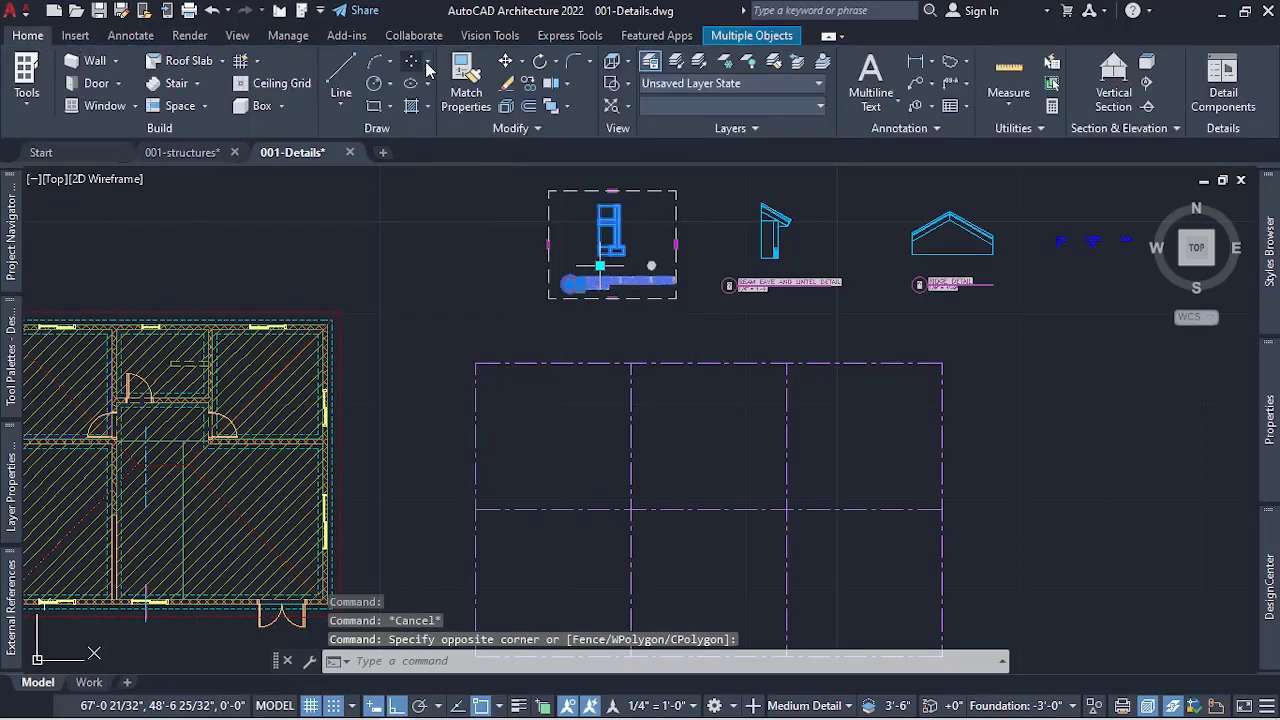
pyautogui.click(505, 61)
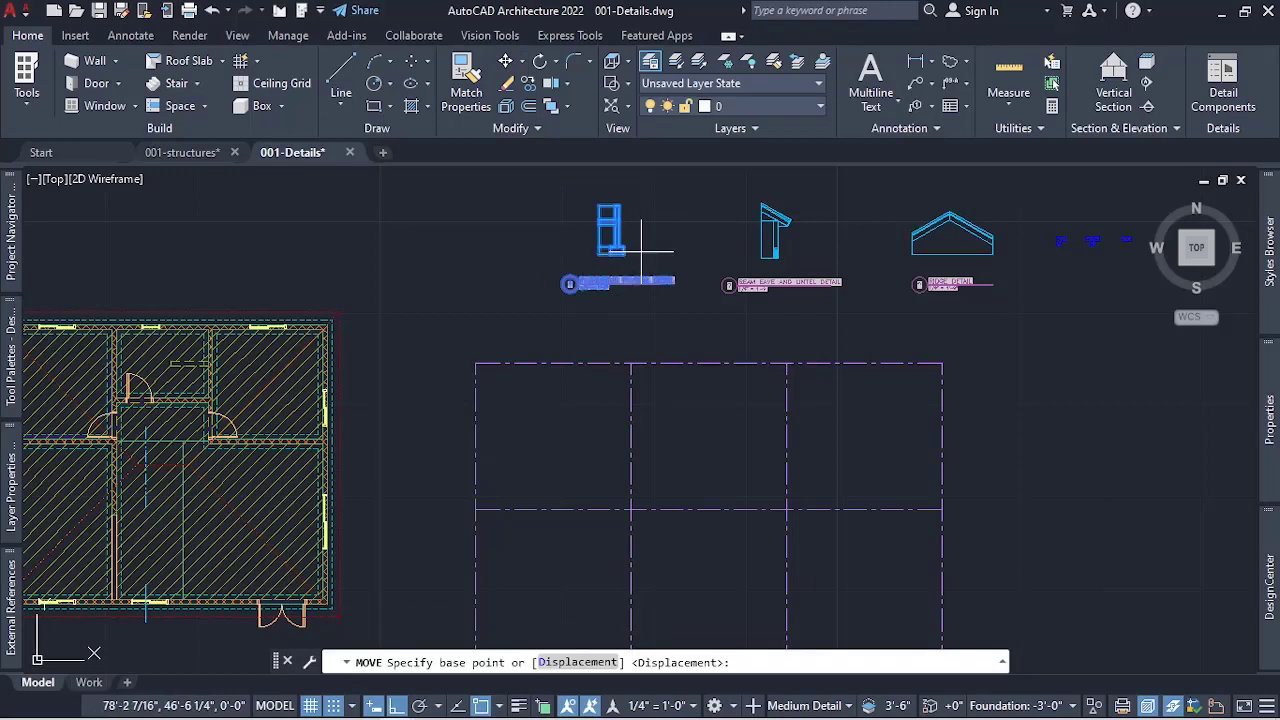
pyautogui.click(613, 235)
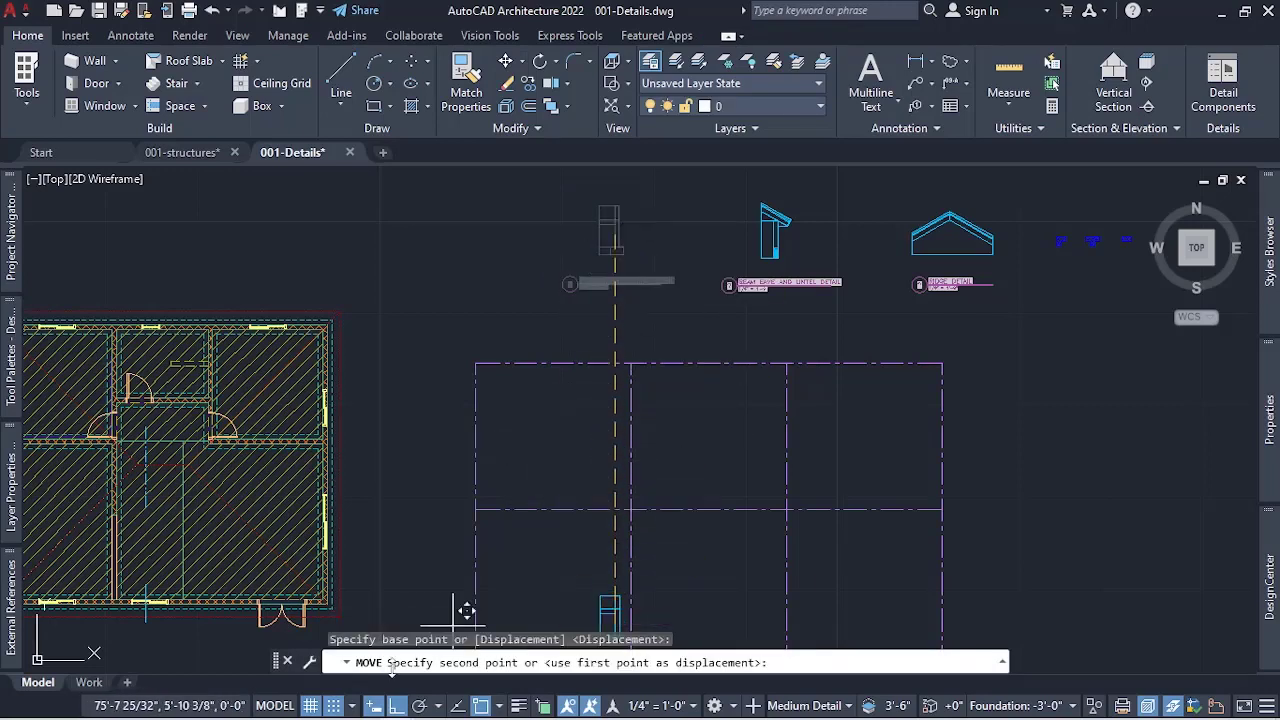
pyautogui.click(397, 706)
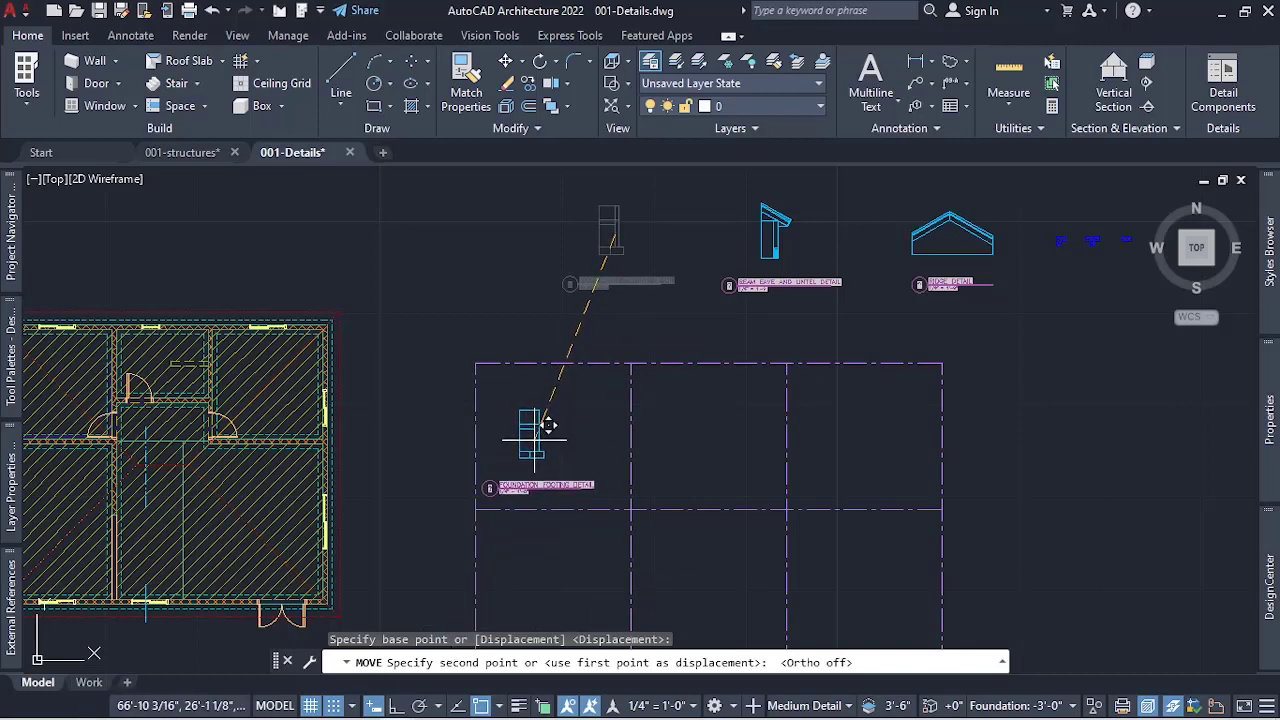
pyautogui.click(535, 437)
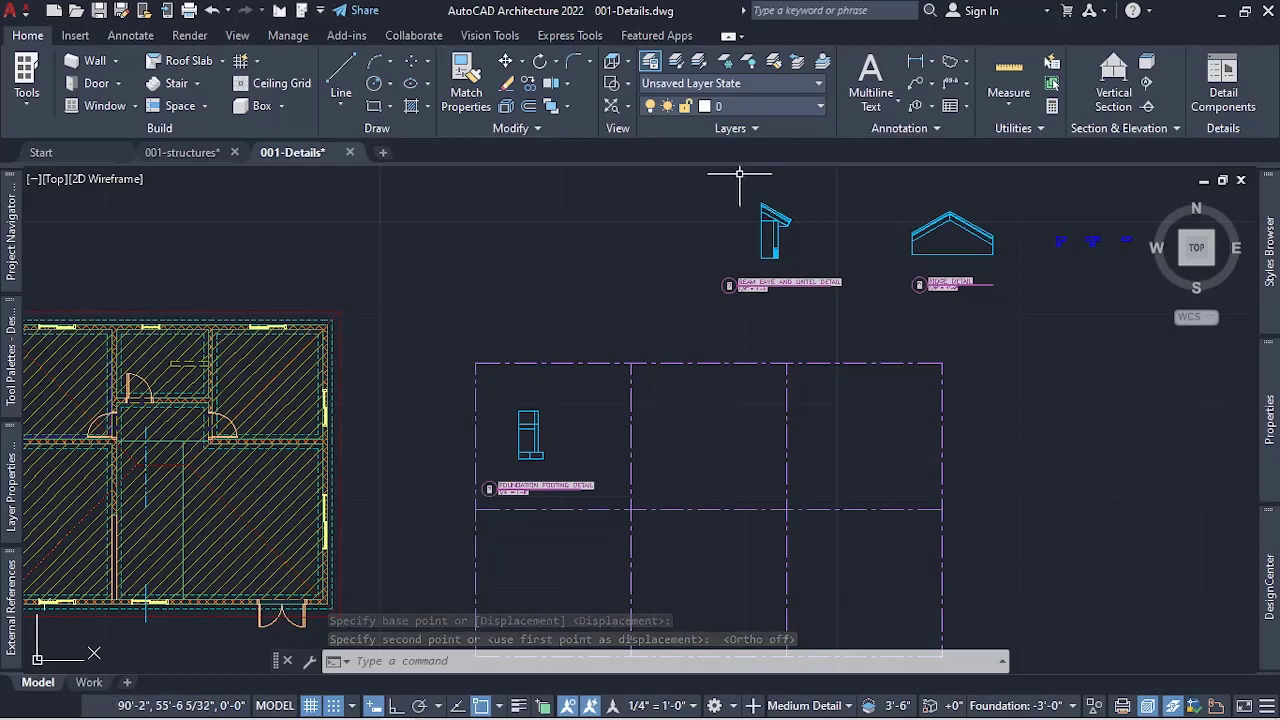
# - Move the Beam Eave and Lintel detail with its title mark into the second upper cell
pyautogui.click(710, 178)
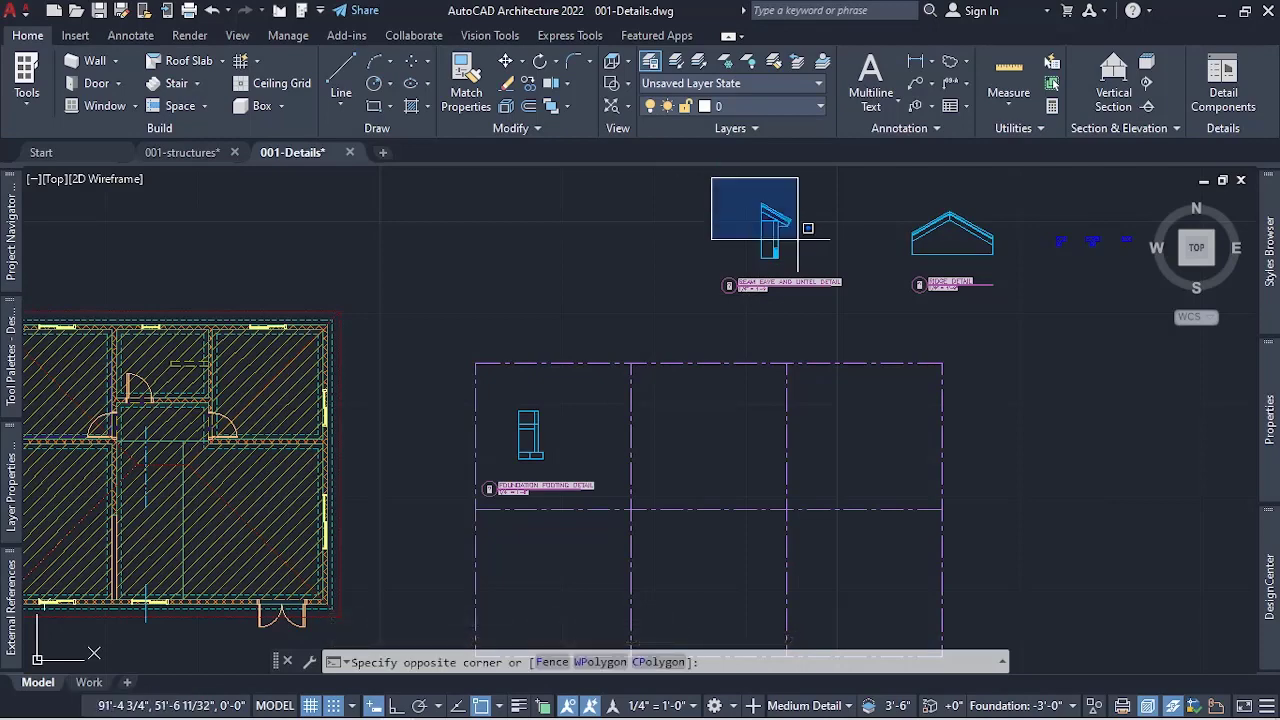
pyautogui.click(866, 314)
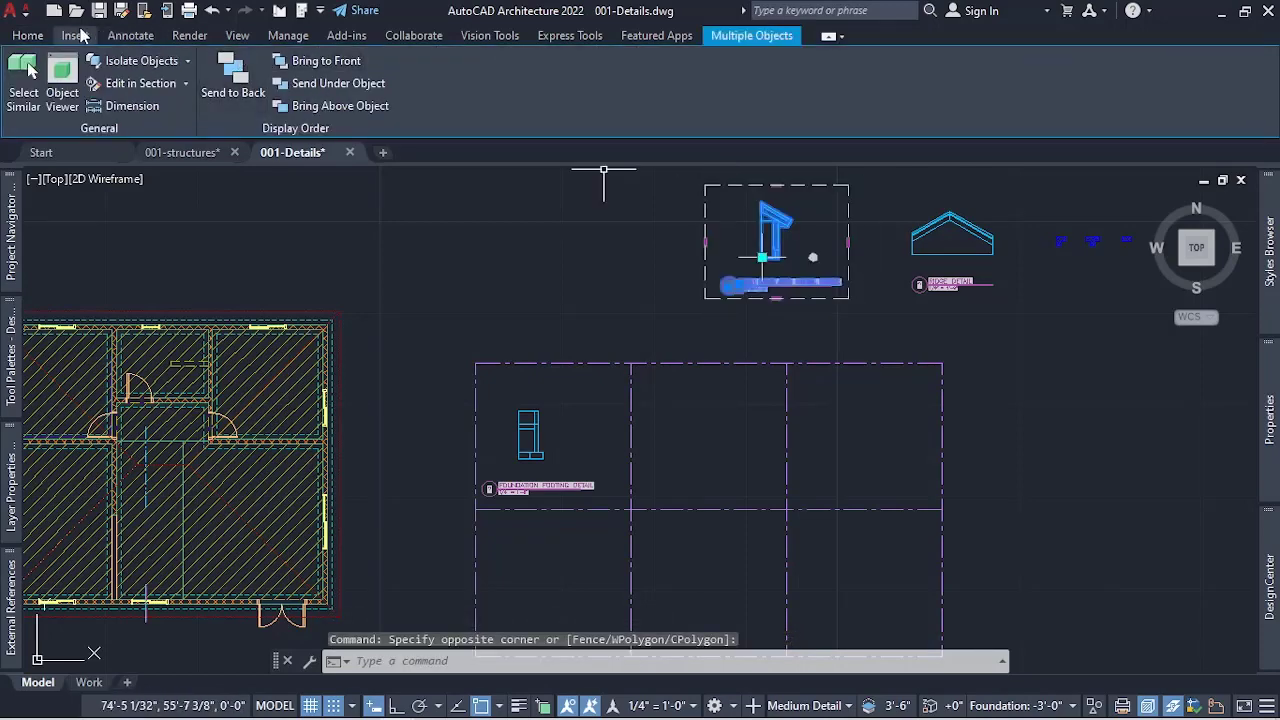
pyautogui.click(38, 36)
pyautogui.click(505, 61)
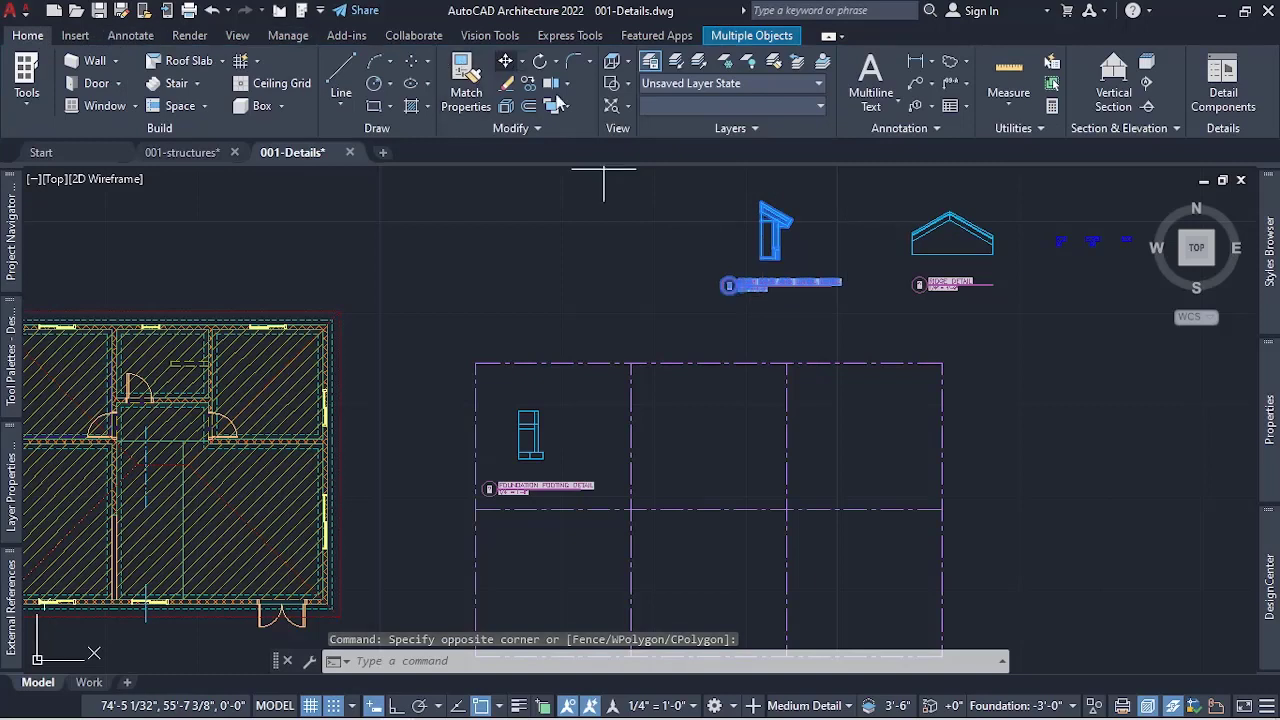
pyautogui.click(828, 237)
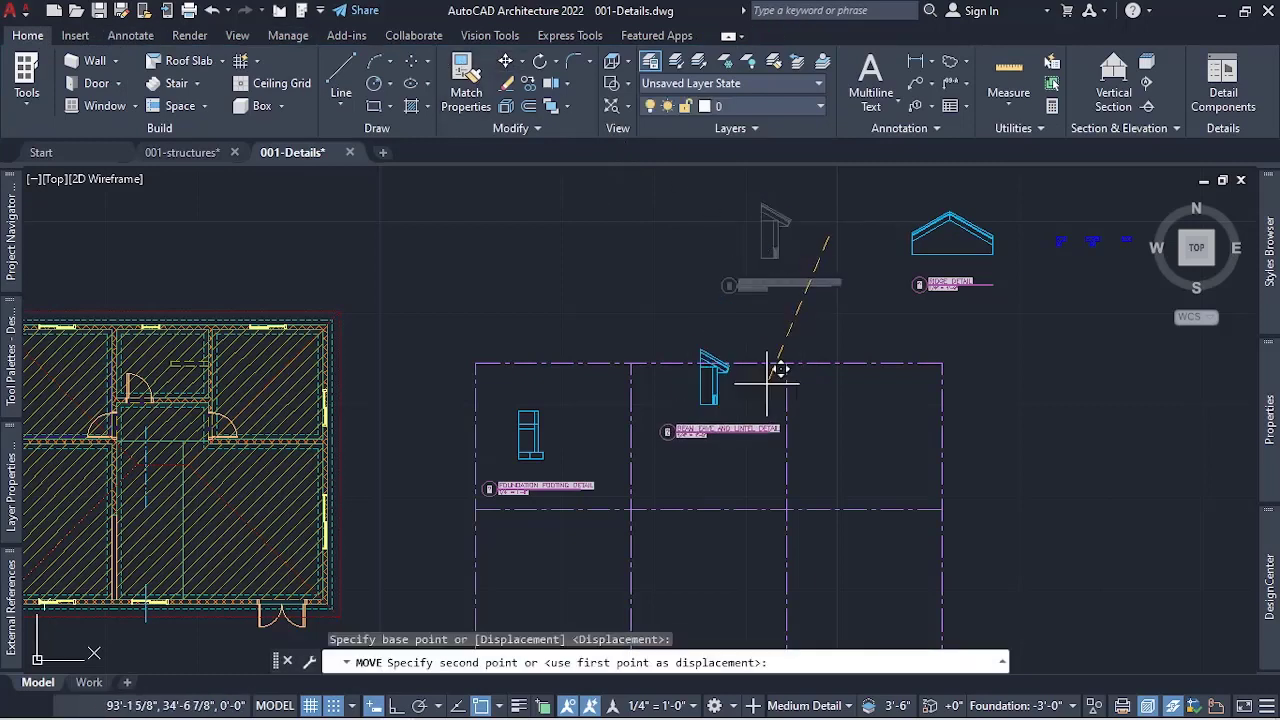
pyautogui.click(750, 440)
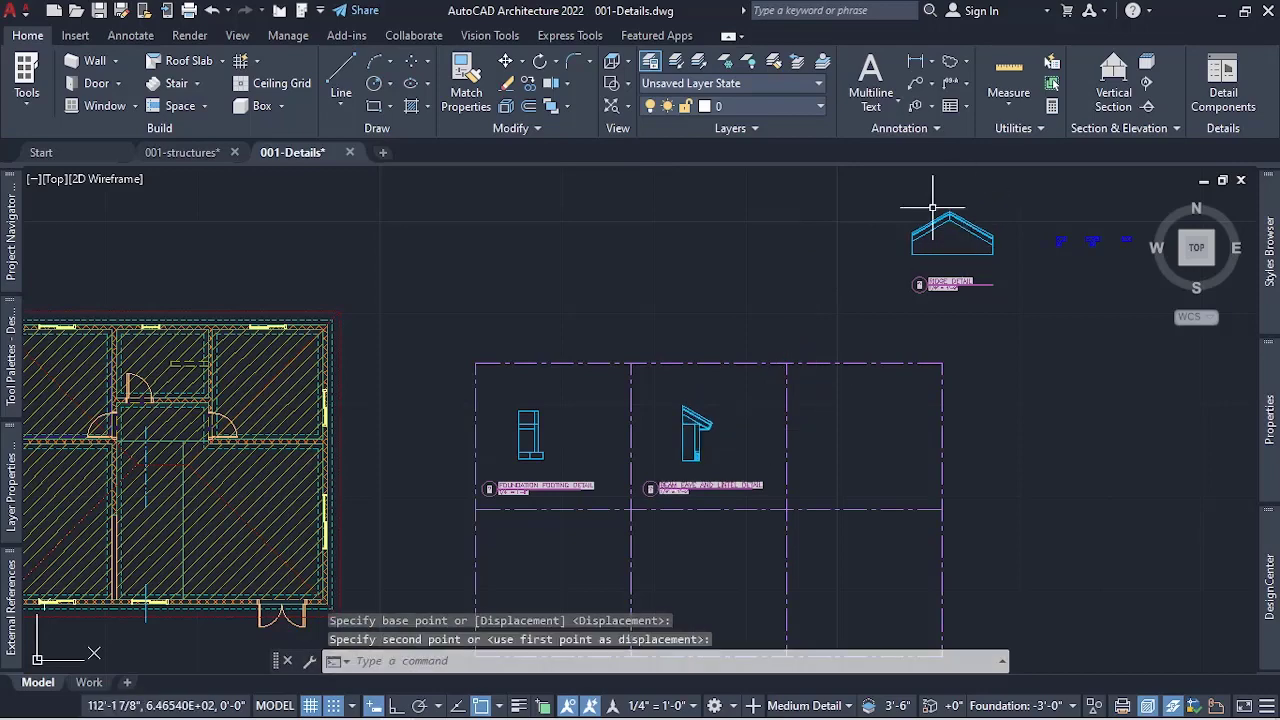
# - Move the Ridge Detail with its title mark into the third upper cell
pyautogui.click(865, 183)
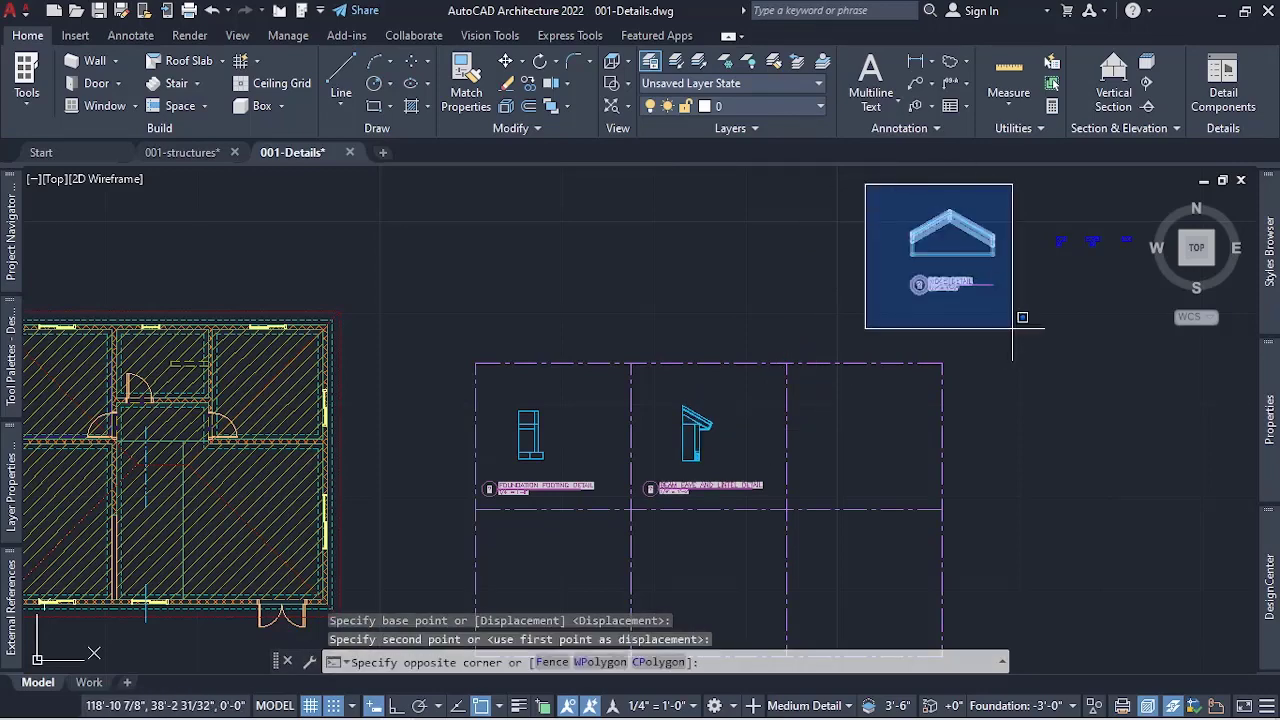
pyautogui.click(1030, 365)
pyautogui.click(28, 35)
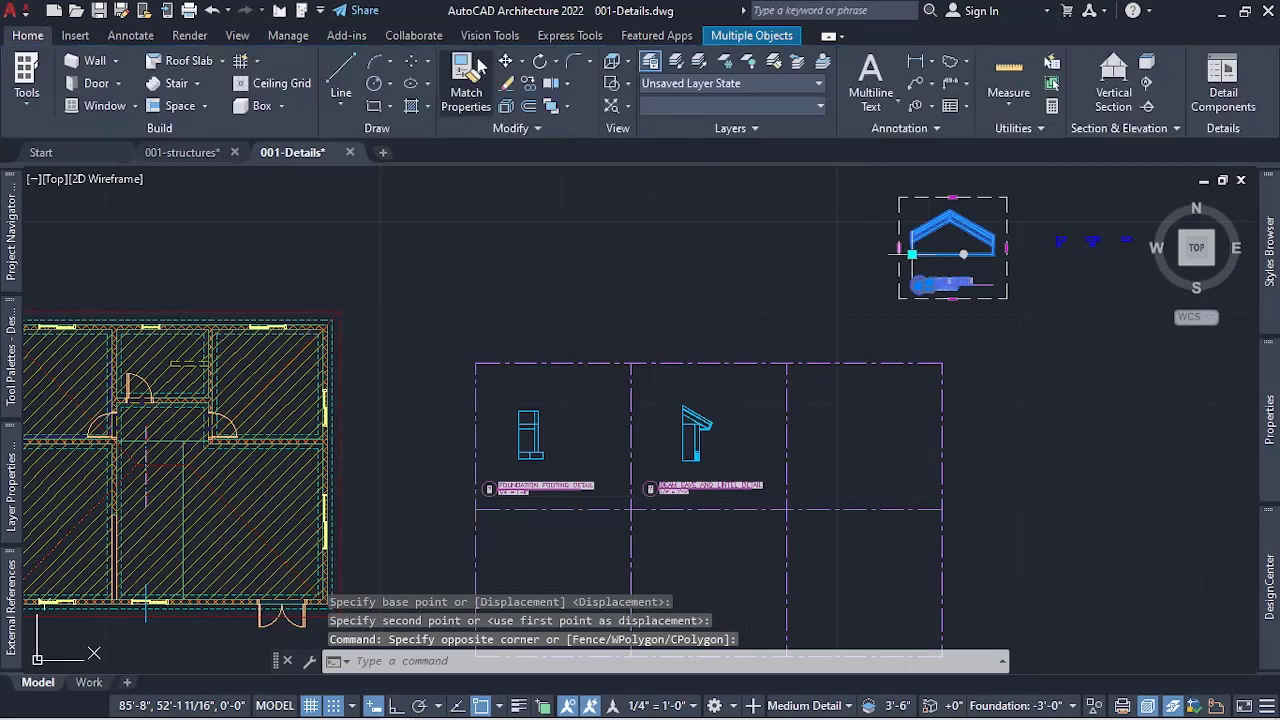
pyautogui.press('space')
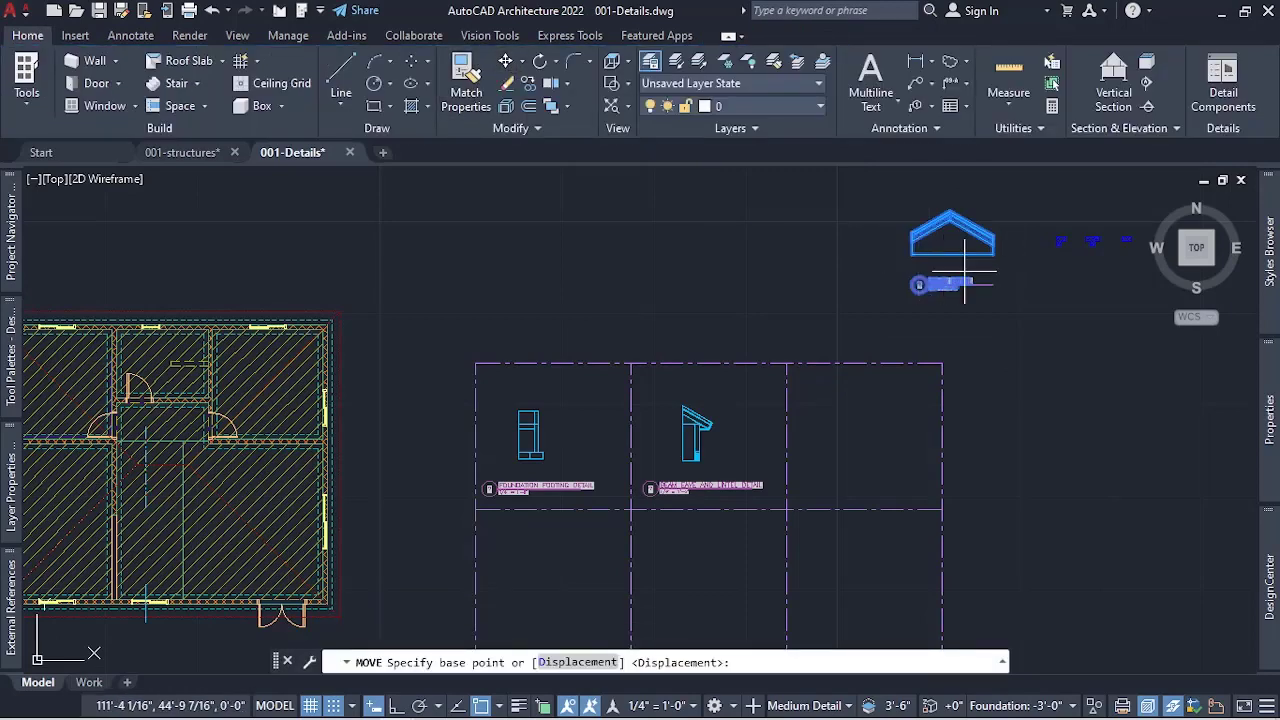
pyautogui.click(951, 256)
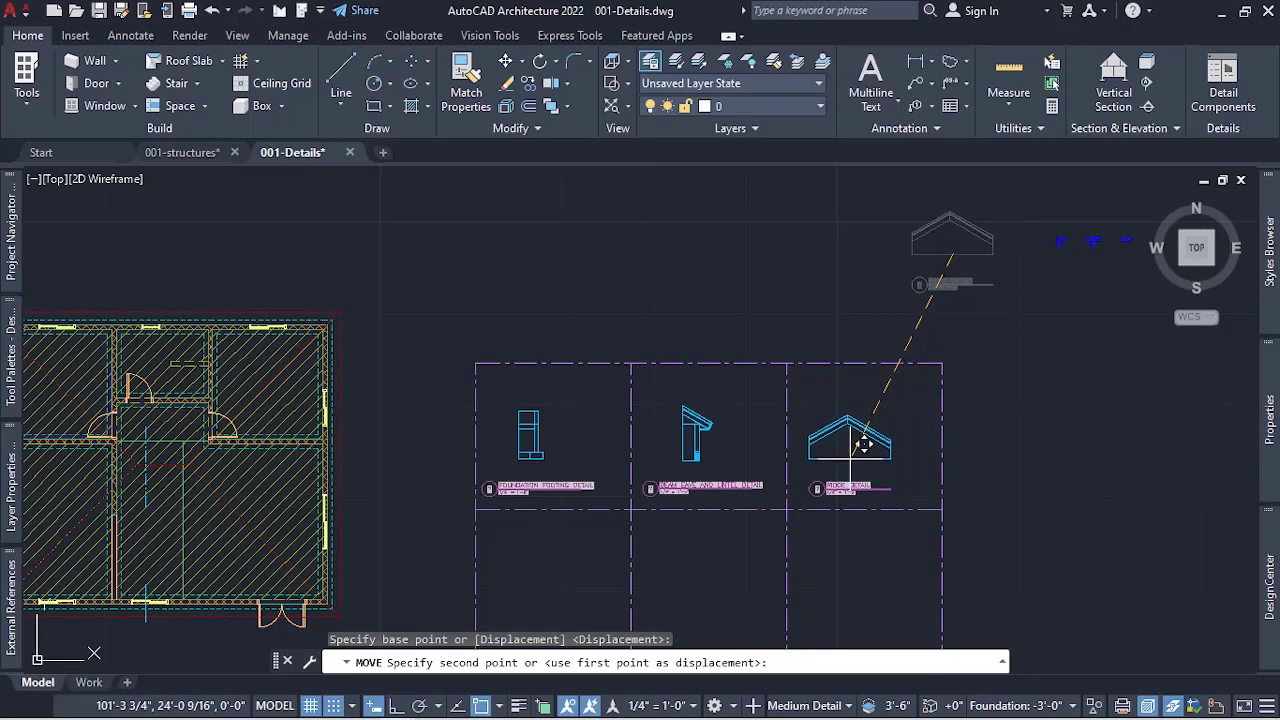
pyautogui.click(860, 445)
# - Select the column grid to check its placement over the three details
pyautogui.scroll(-2, 939, 295)
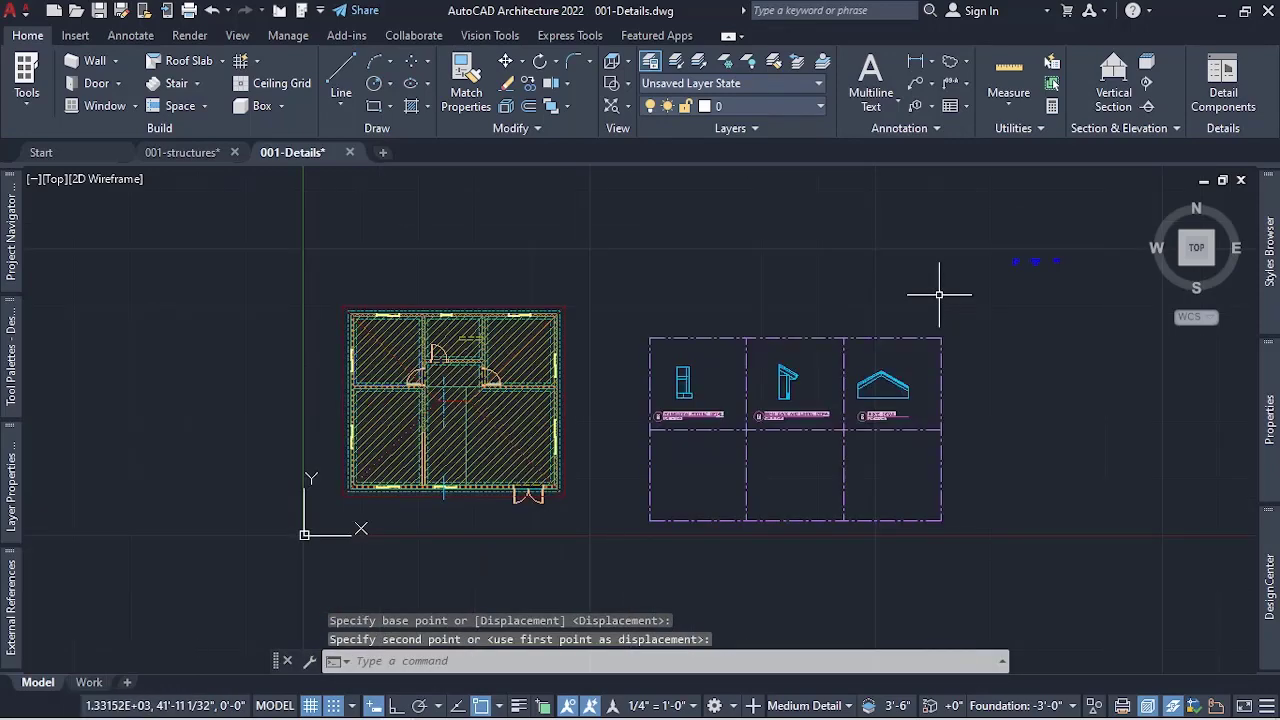
pyautogui.scroll(2, 729, 430)
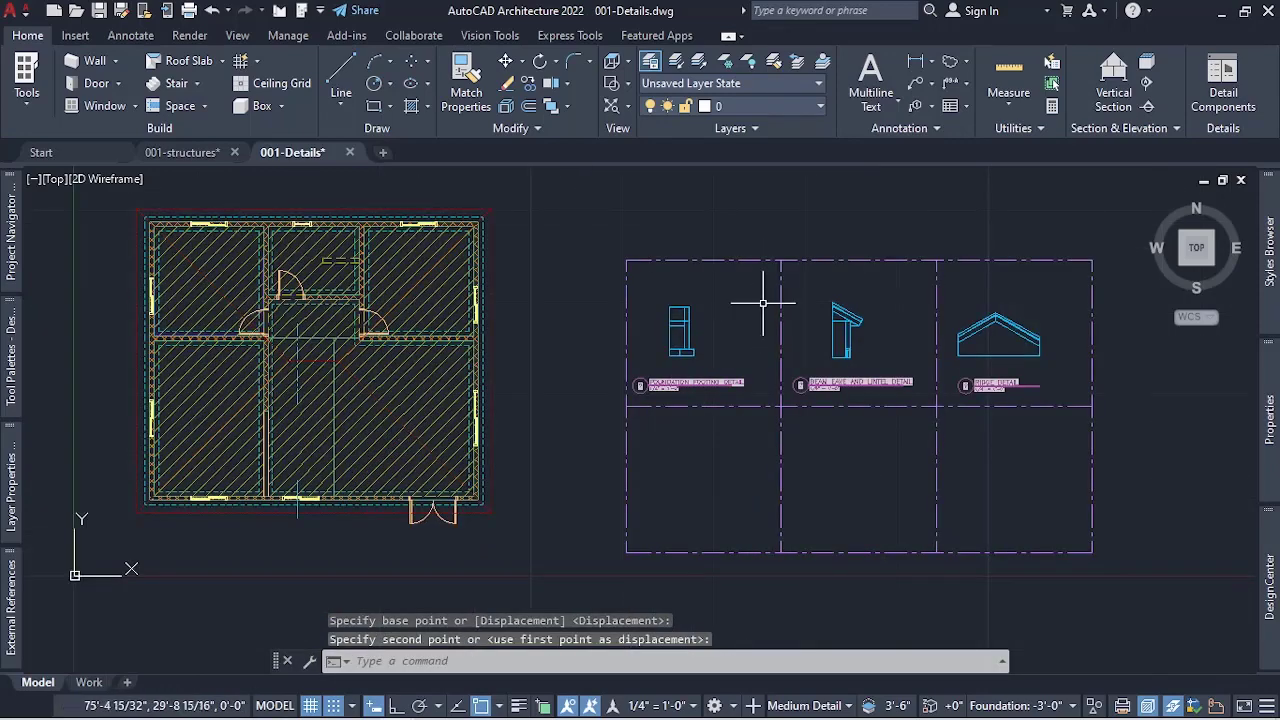
pyautogui.scroll(-2, 763, 301)
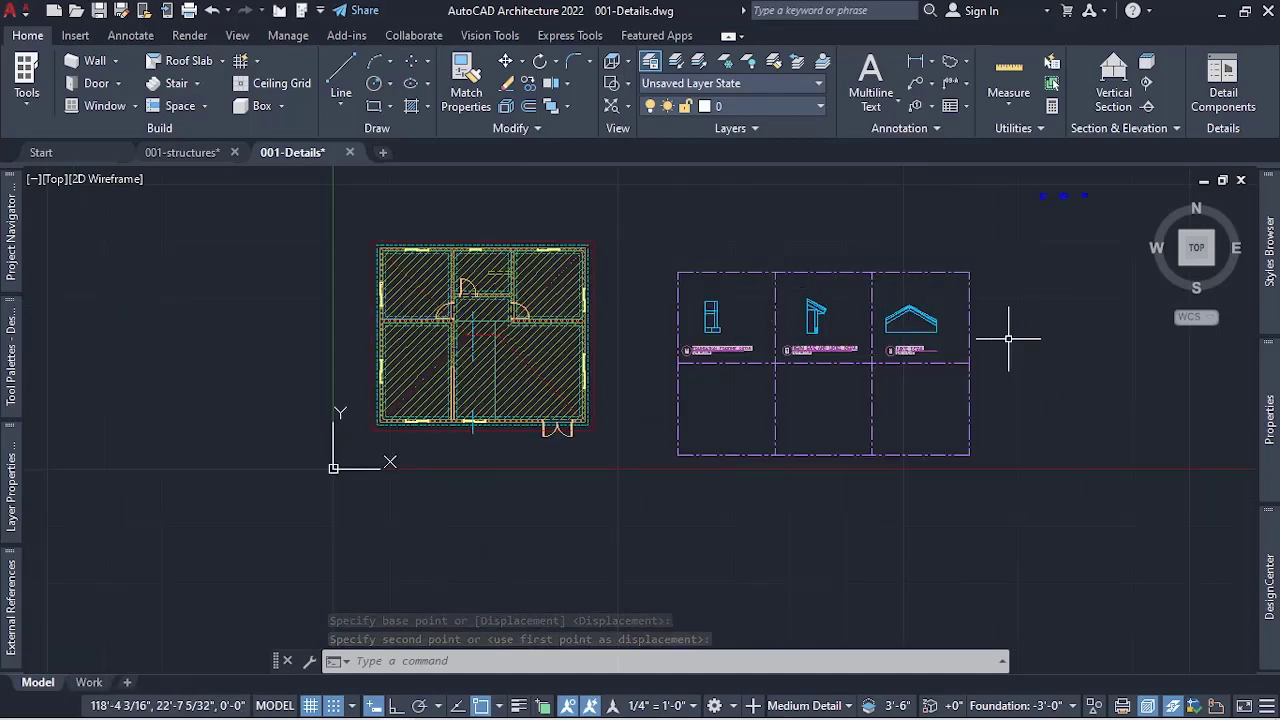
pyautogui.click(970, 321)
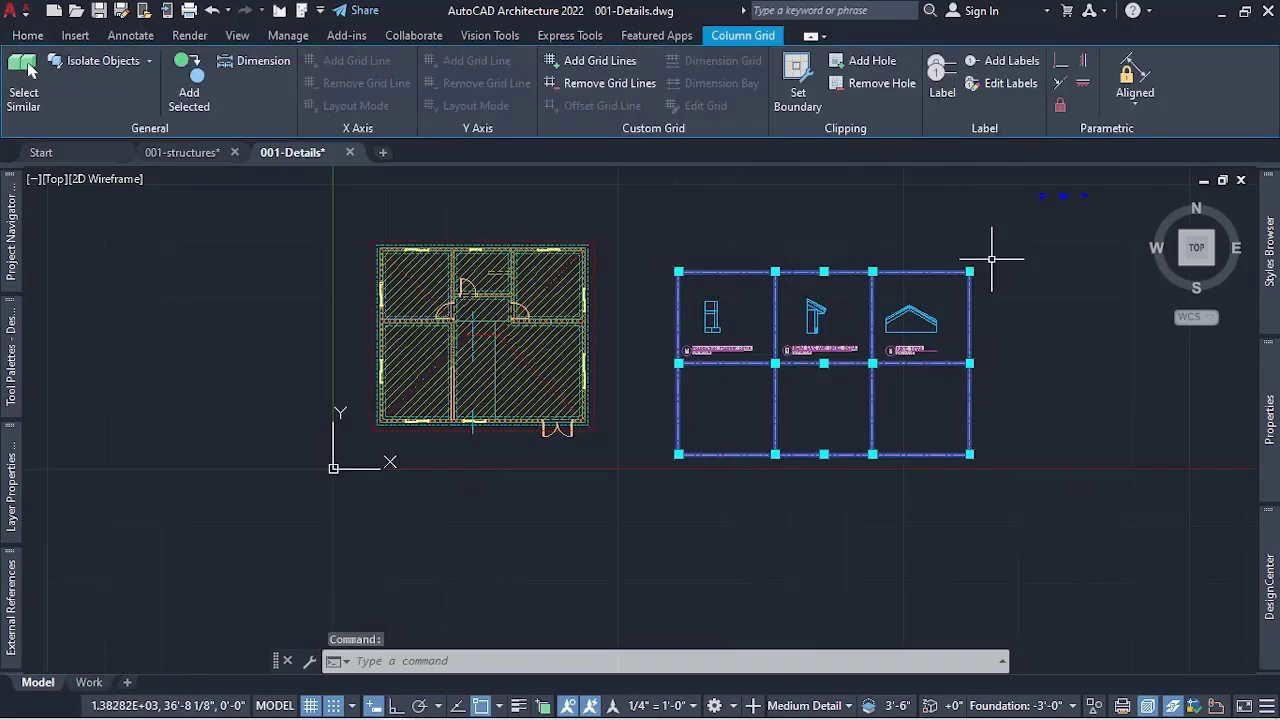
pyautogui.press('Escape')
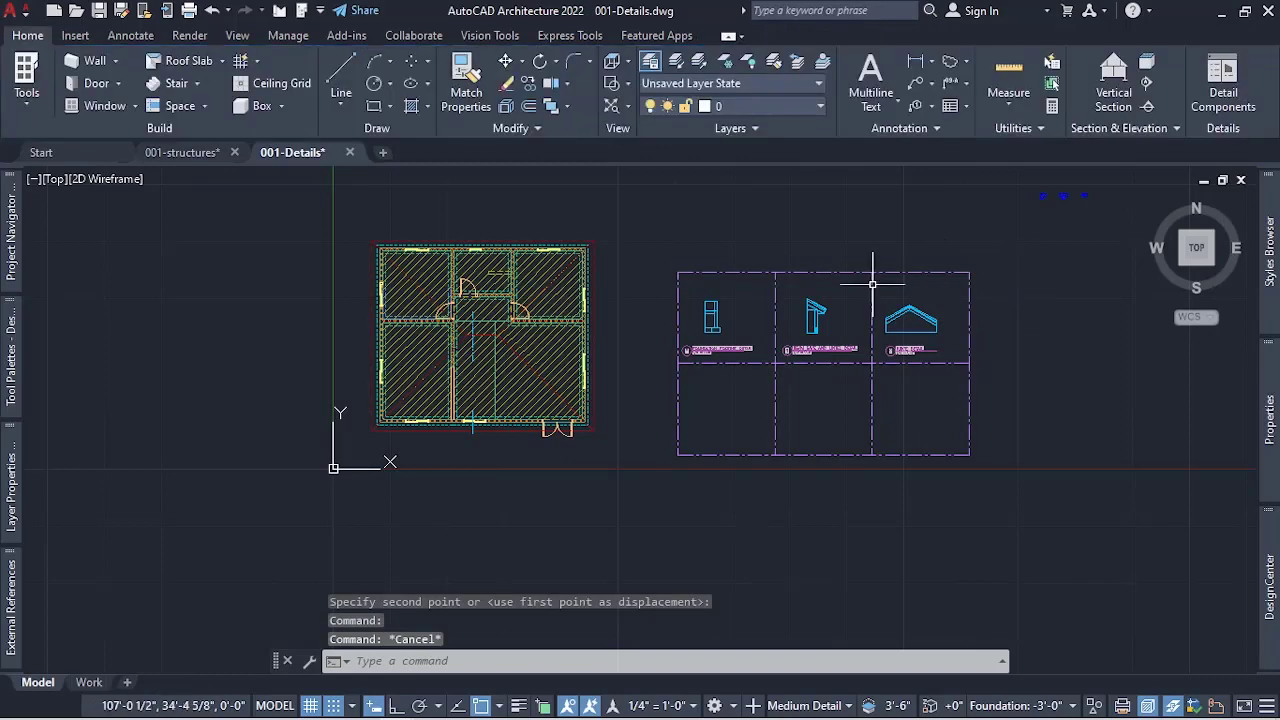
pyautogui.scroll(-2, 705, 335)
pyautogui.scroll(2, 763, 340)
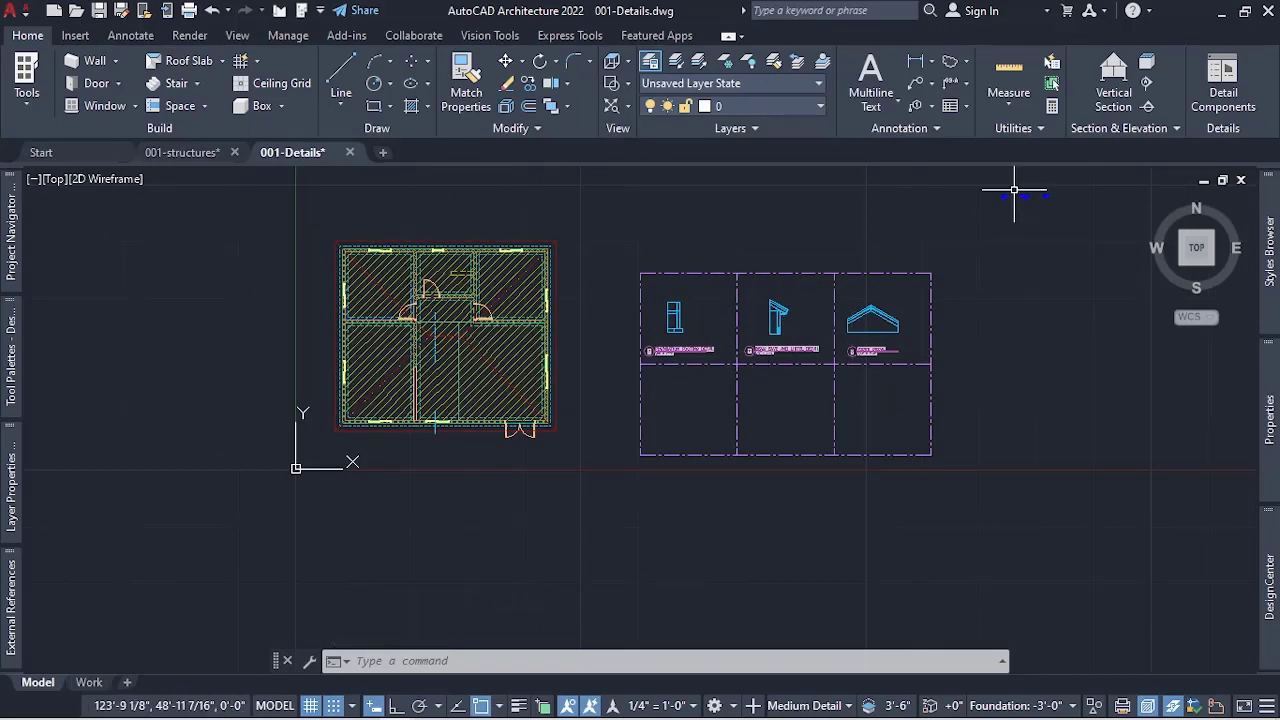
pyautogui.scroll(2, 1017, 187)
pyautogui.scroll(2, 1005, 200)
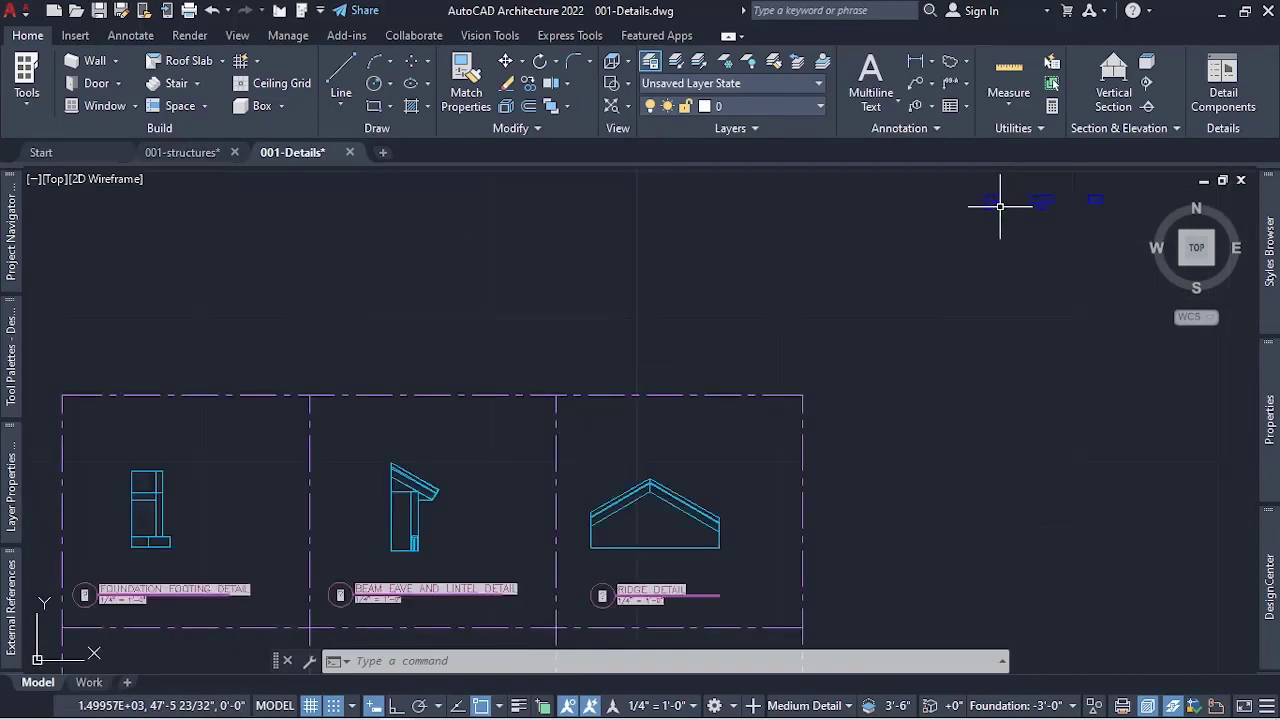
pyautogui.click(1005, 205)
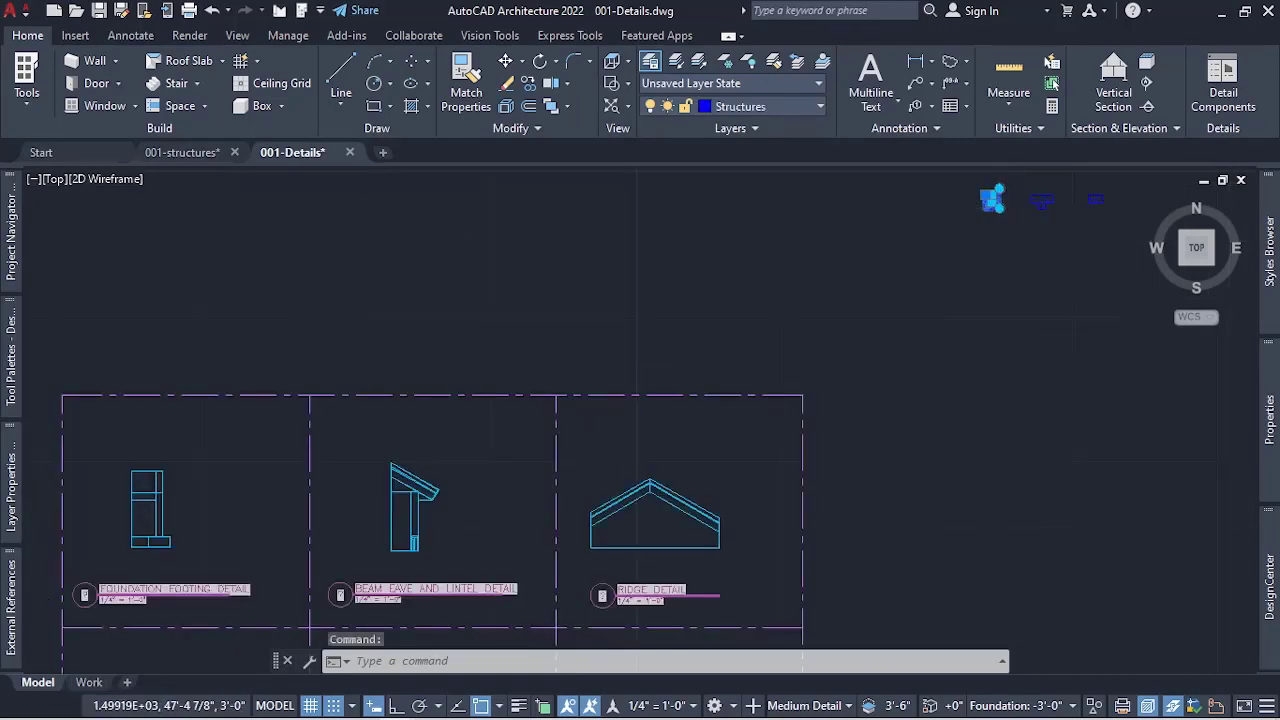
pyautogui.scroll(3, 1000, 204)
pyautogui.click(984, 214)
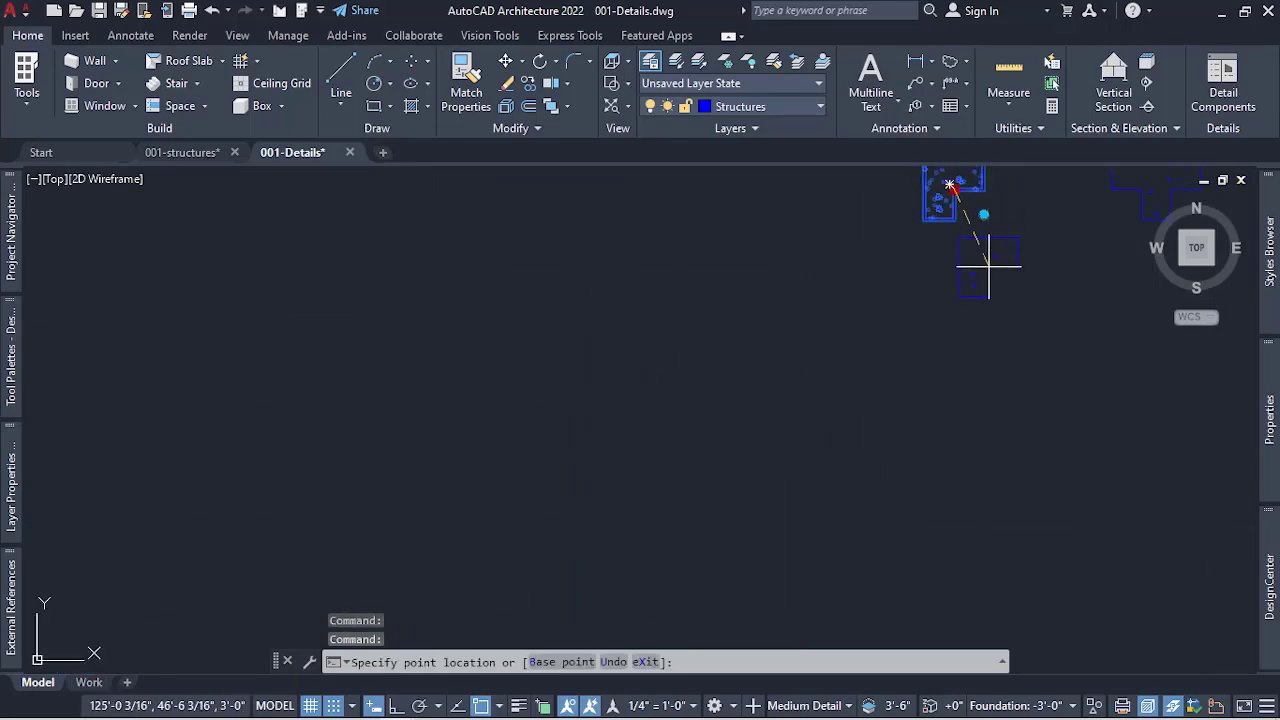
pyautogui.scroll(-5, 1006, 257)
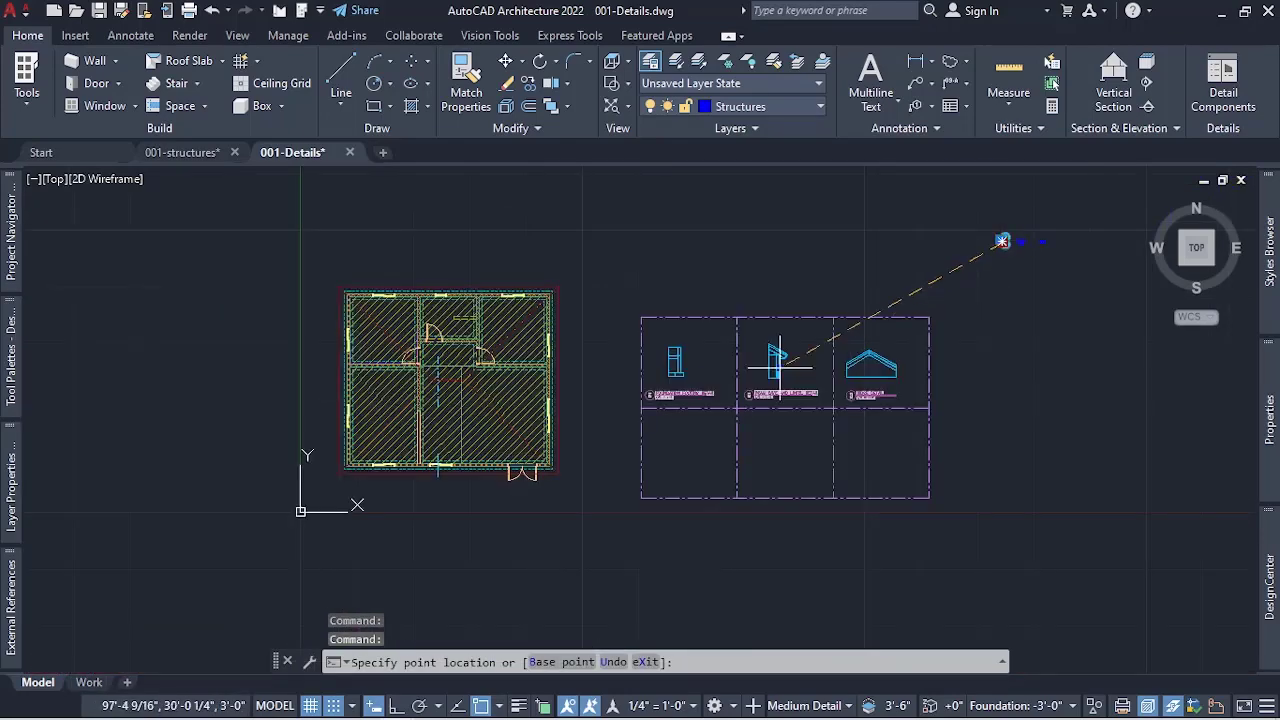
pyautogui.scroll(3, 669, 449)
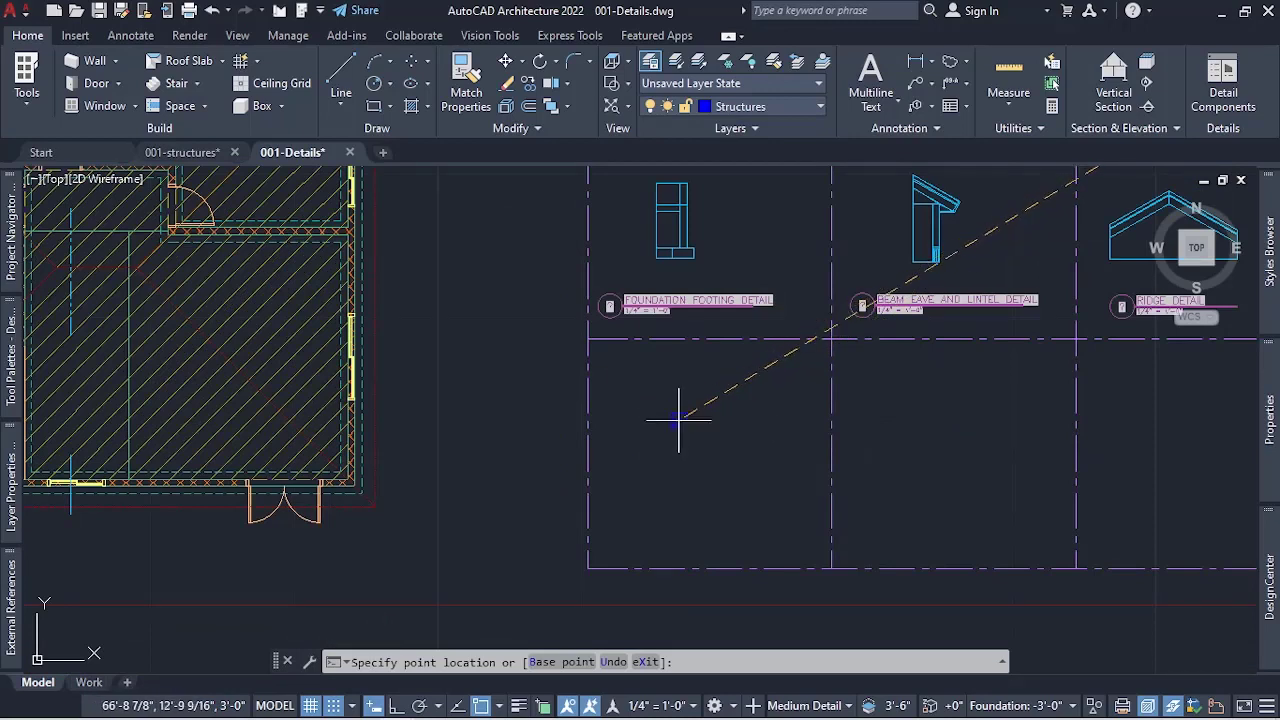
pyautogui.click(672, 421)
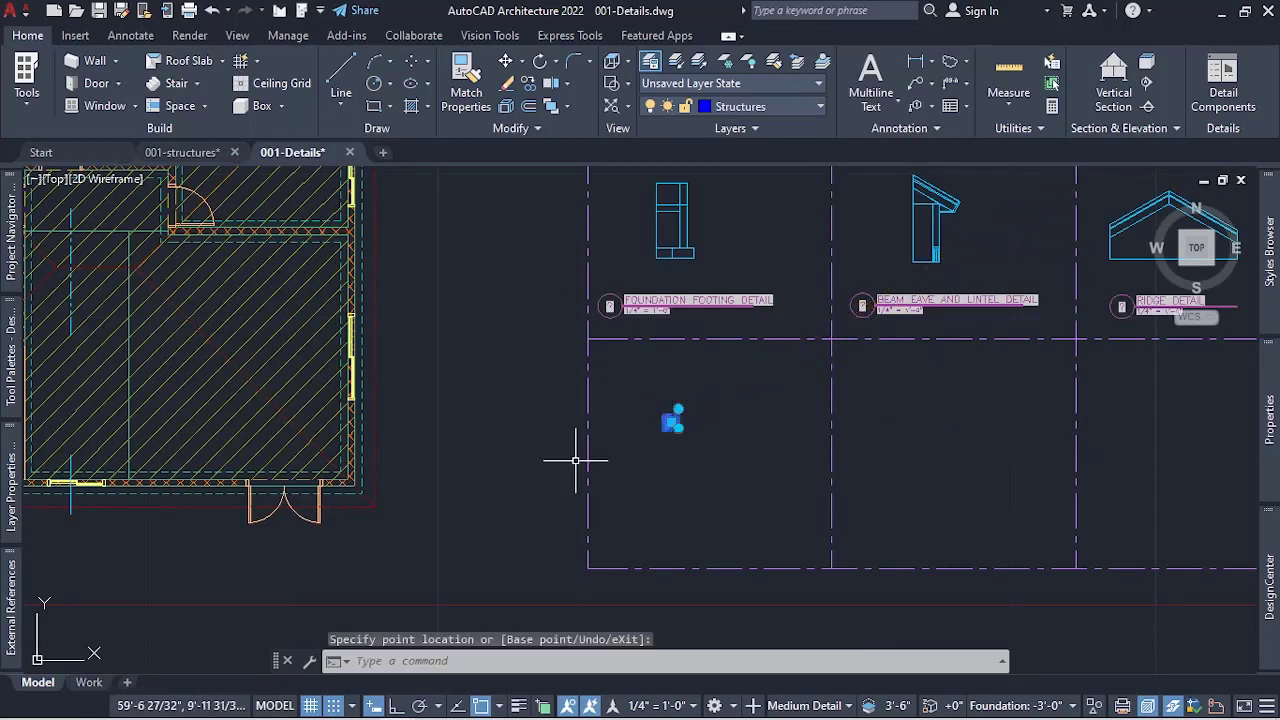
pyautogui.press('Escape')
pyautogui.scroll(4, 703, 411)
pyautogui.scroll(-6, 617, 420)
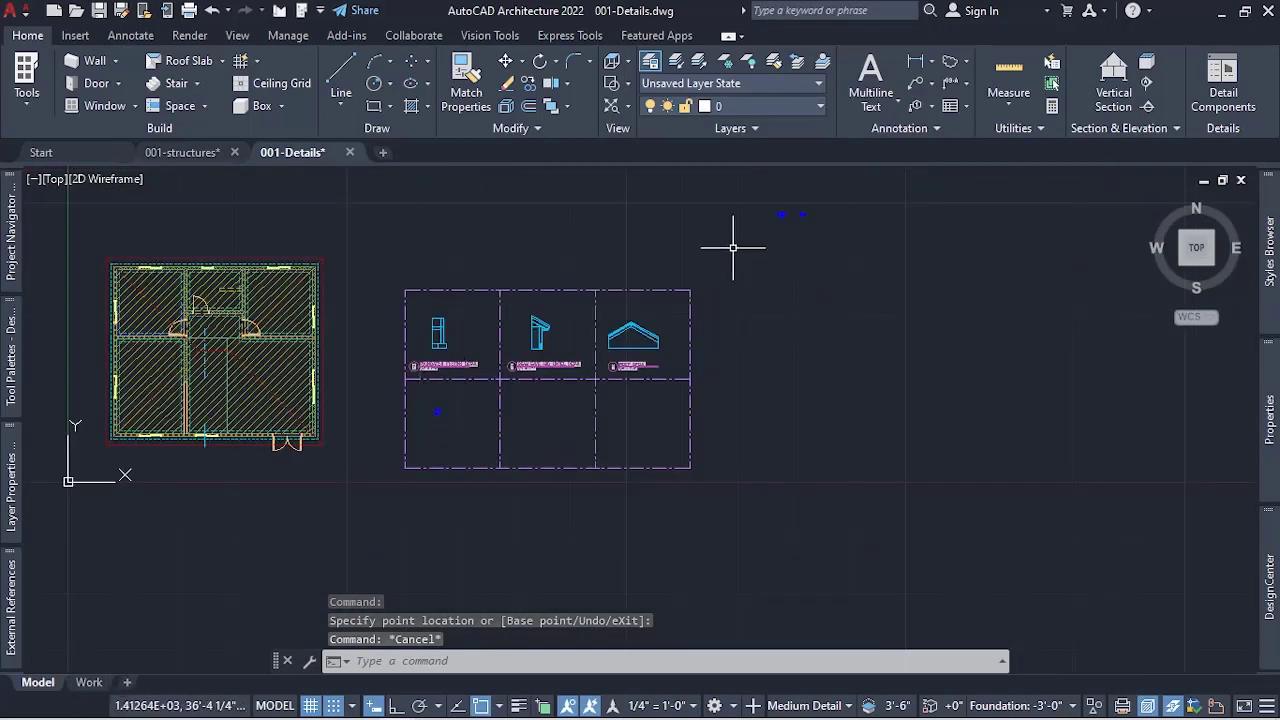
pyautogui.click(749, 186)
pyautogui.click(787, 228)
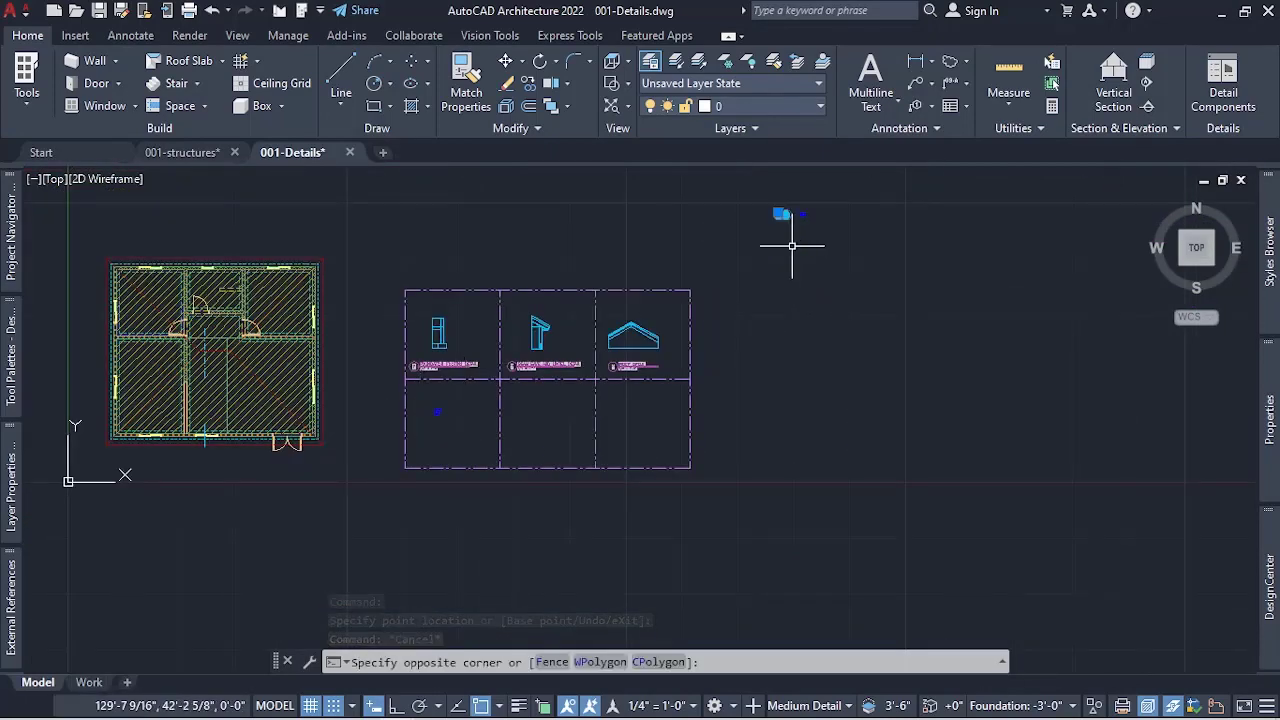
pyautogui.scroll(5, 786, 196)
pyautogui.scroll(3, 791, 300)
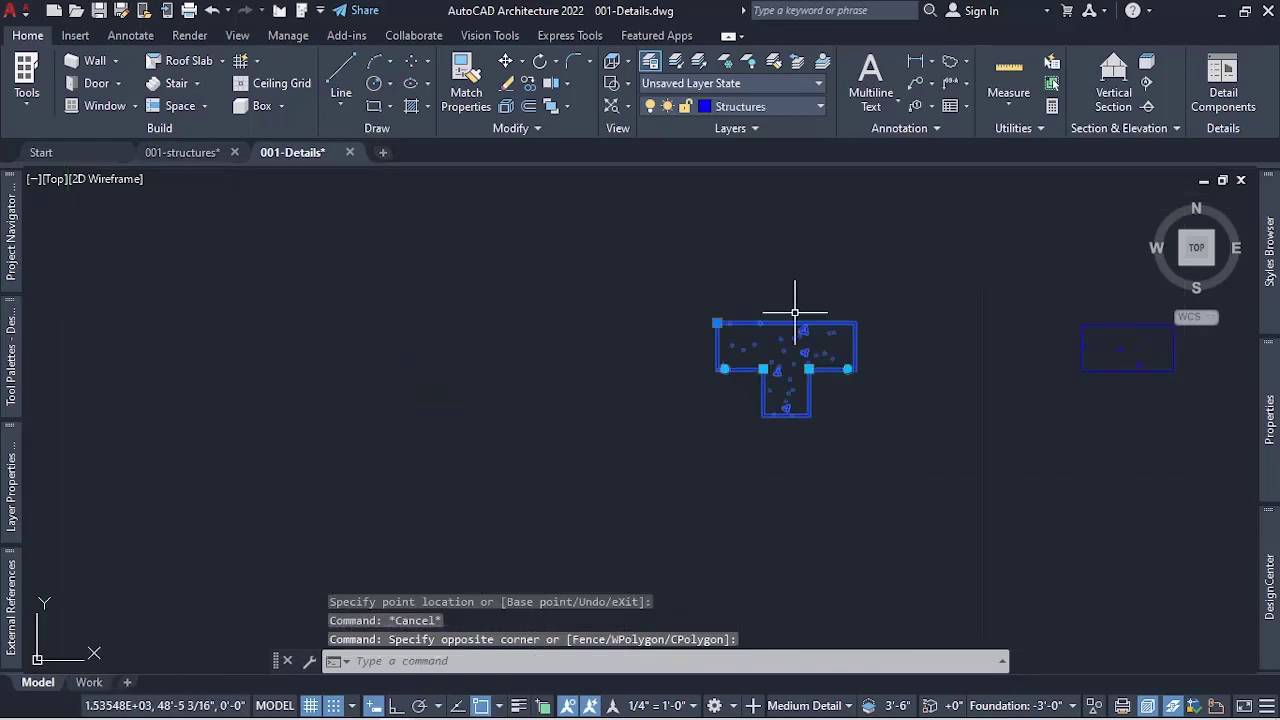
pyautogui.click(847, 369)
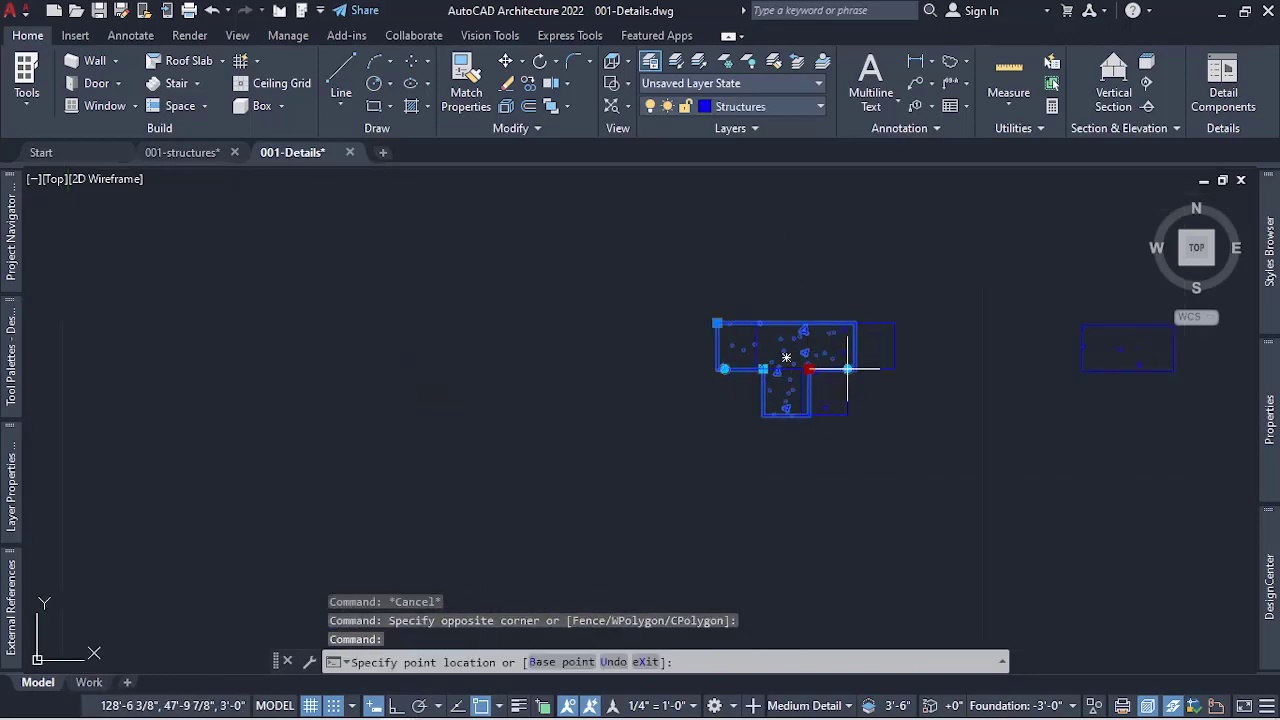
pyautogui.scroll(-5, 907, 235)
pyautogui.scroll(-5, 907, 235)
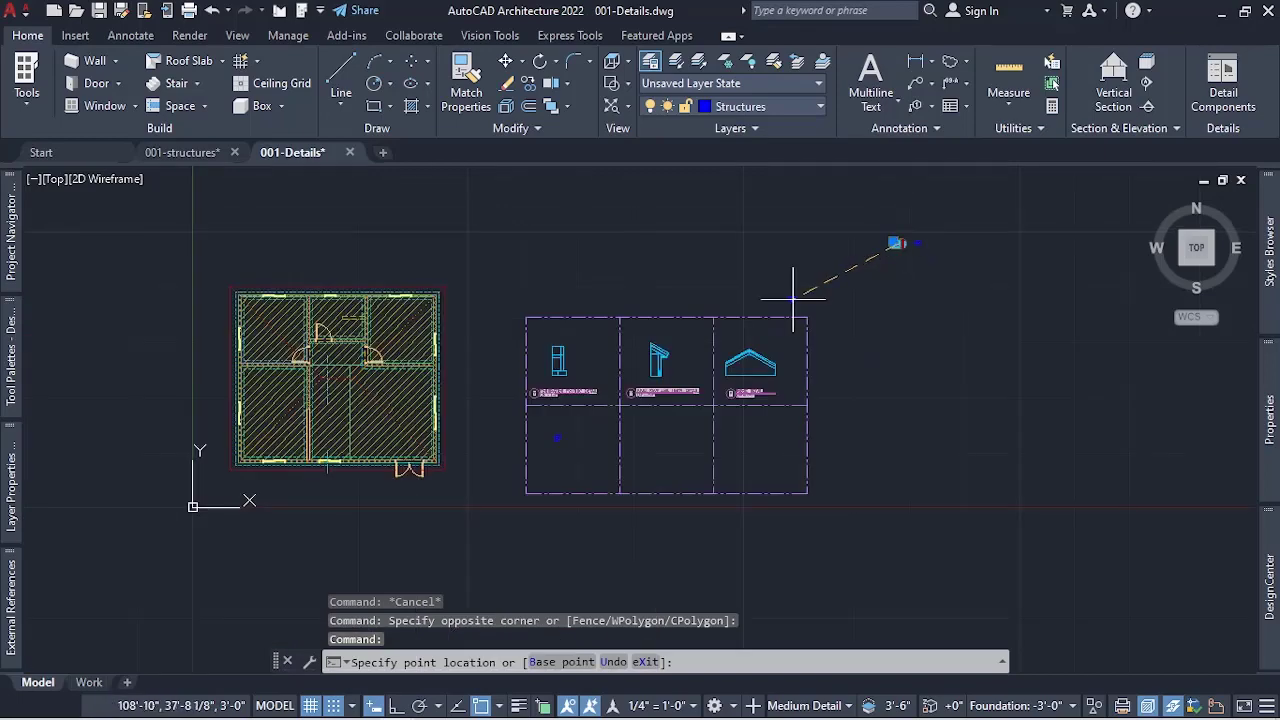
pyautogui.click(655, 438)
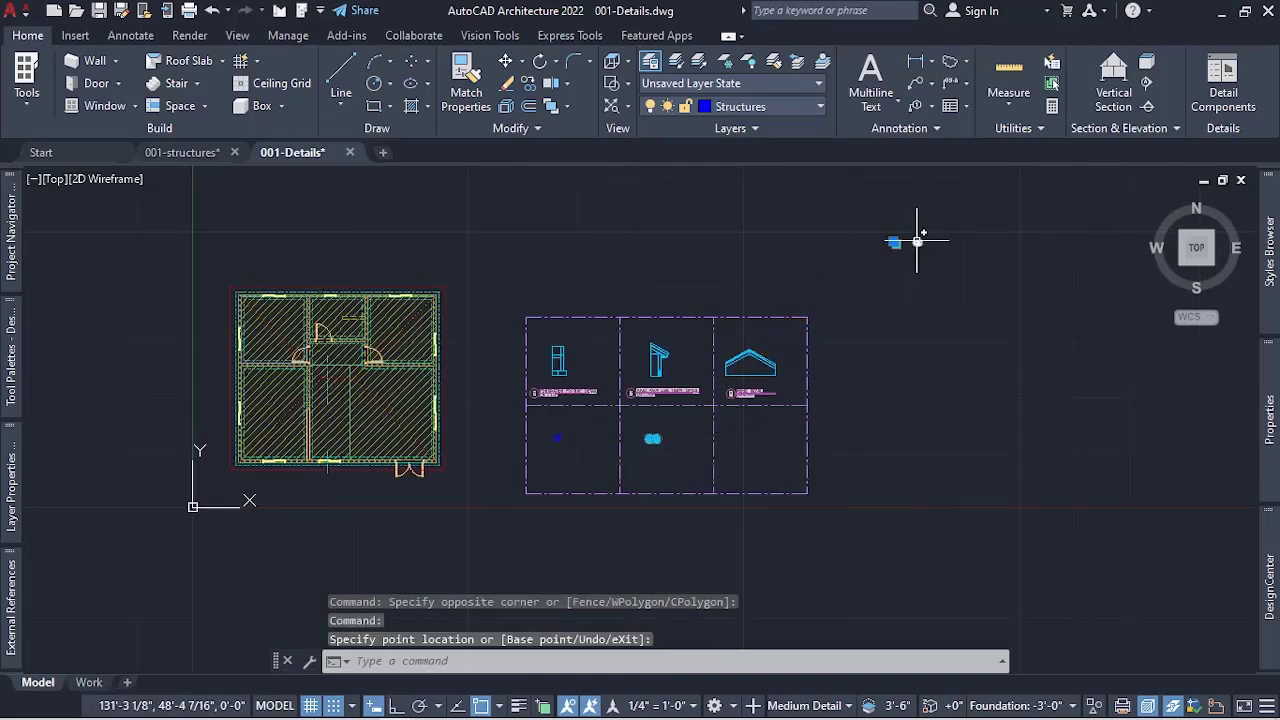
pyautogui.press('Escape')
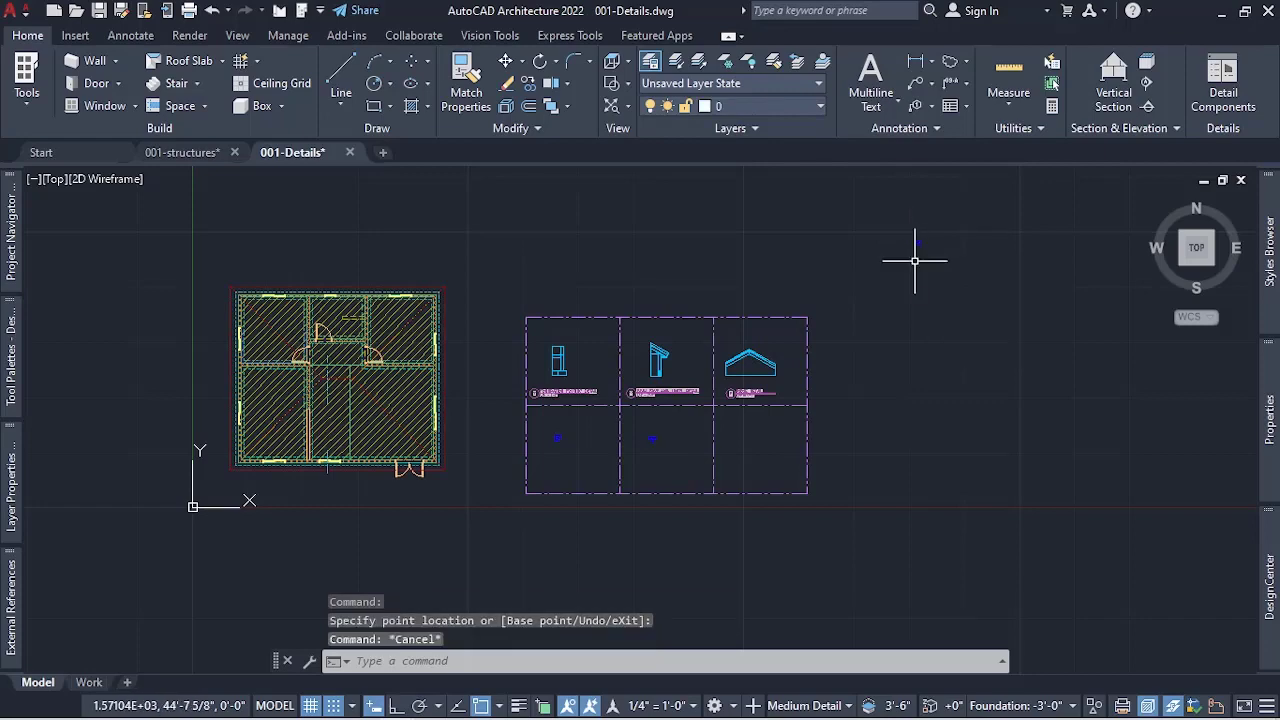
pyautogui.scroll(2, 925, 248)
pyautogui.click(916, 240)
pyautogui.scroll(3, 918, 240)
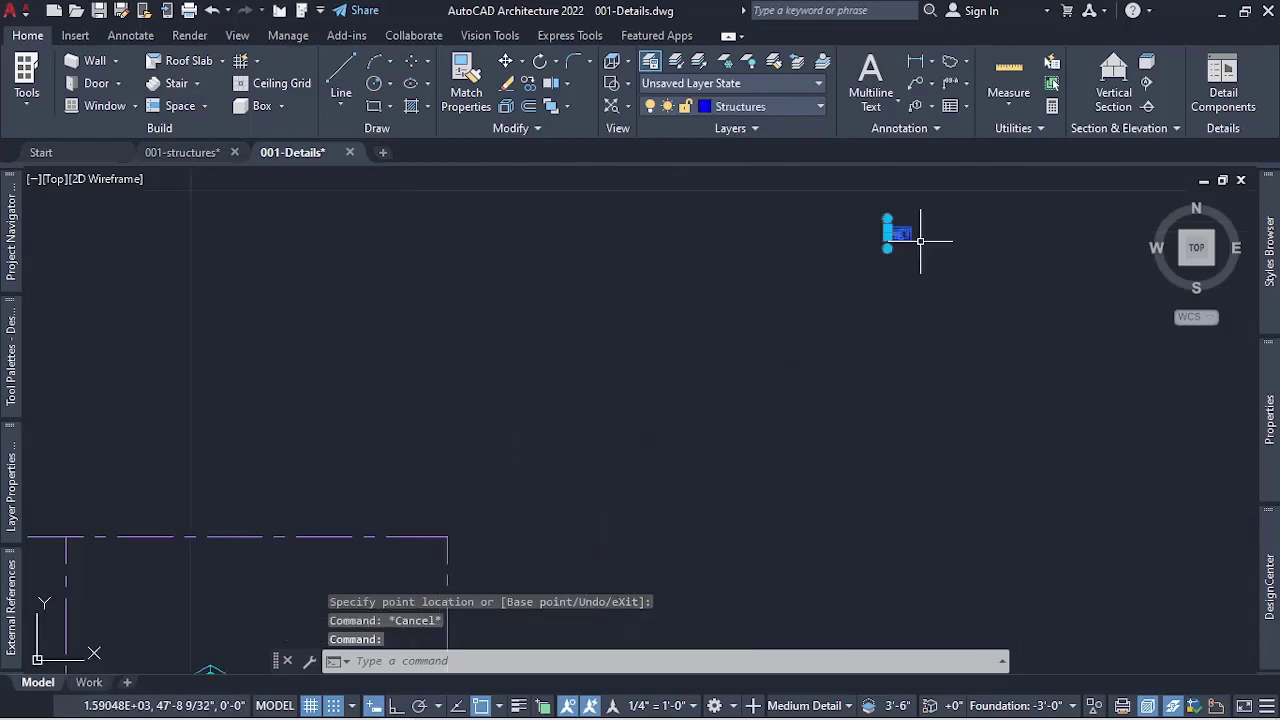
pyautogui.click(833, 228)
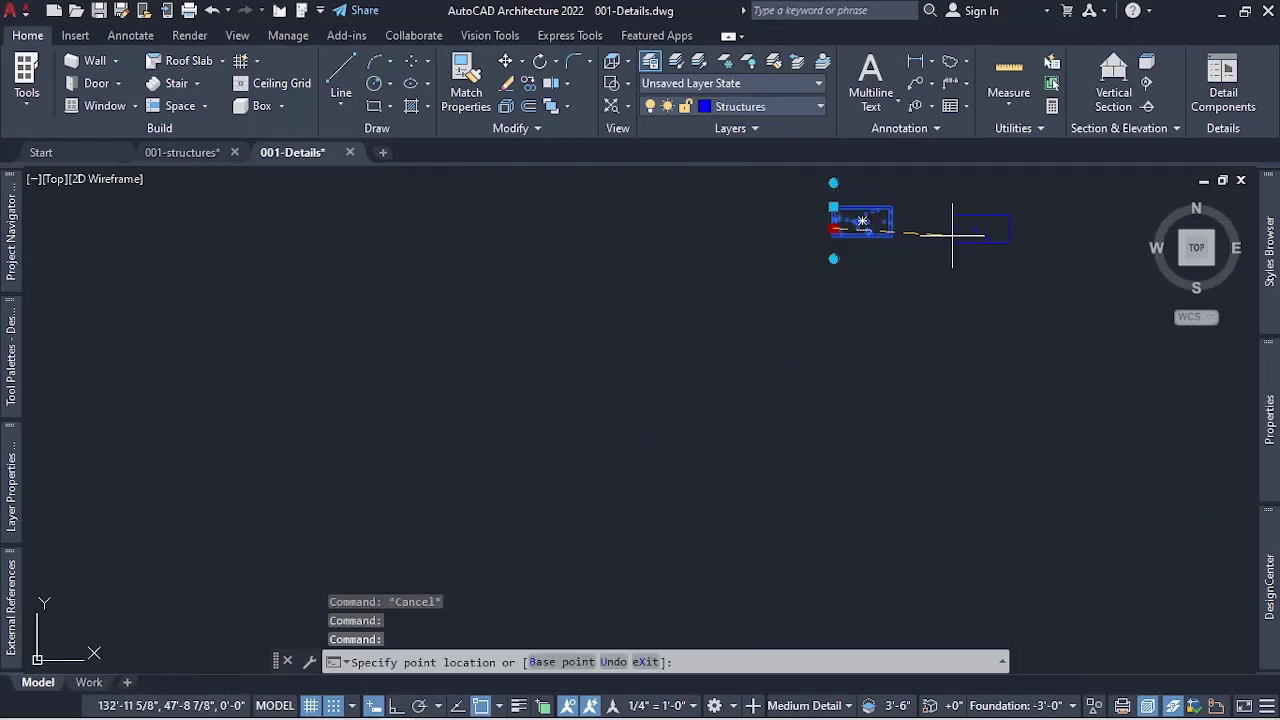
pyautogui.scroll(-4, 960, 233)
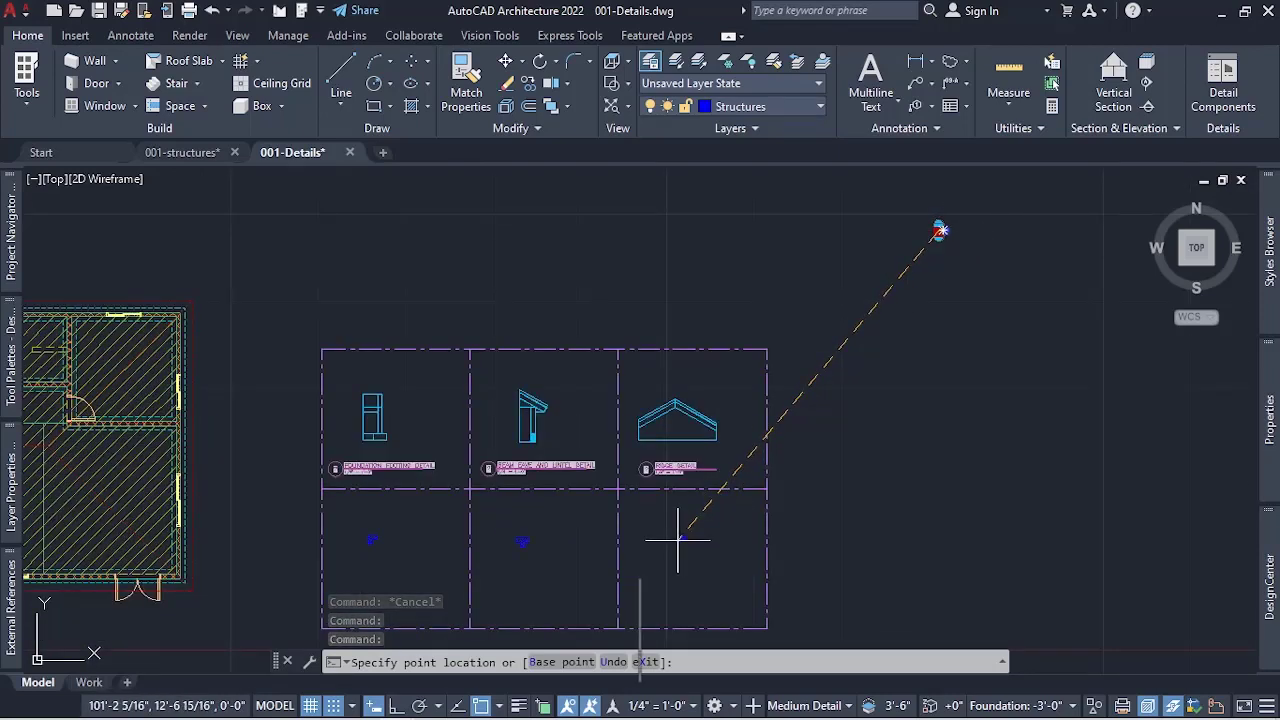
pyautogui.press('Escape')
pyautogui.press('Escape')
pyautogui.scroll(2, 681, 539)
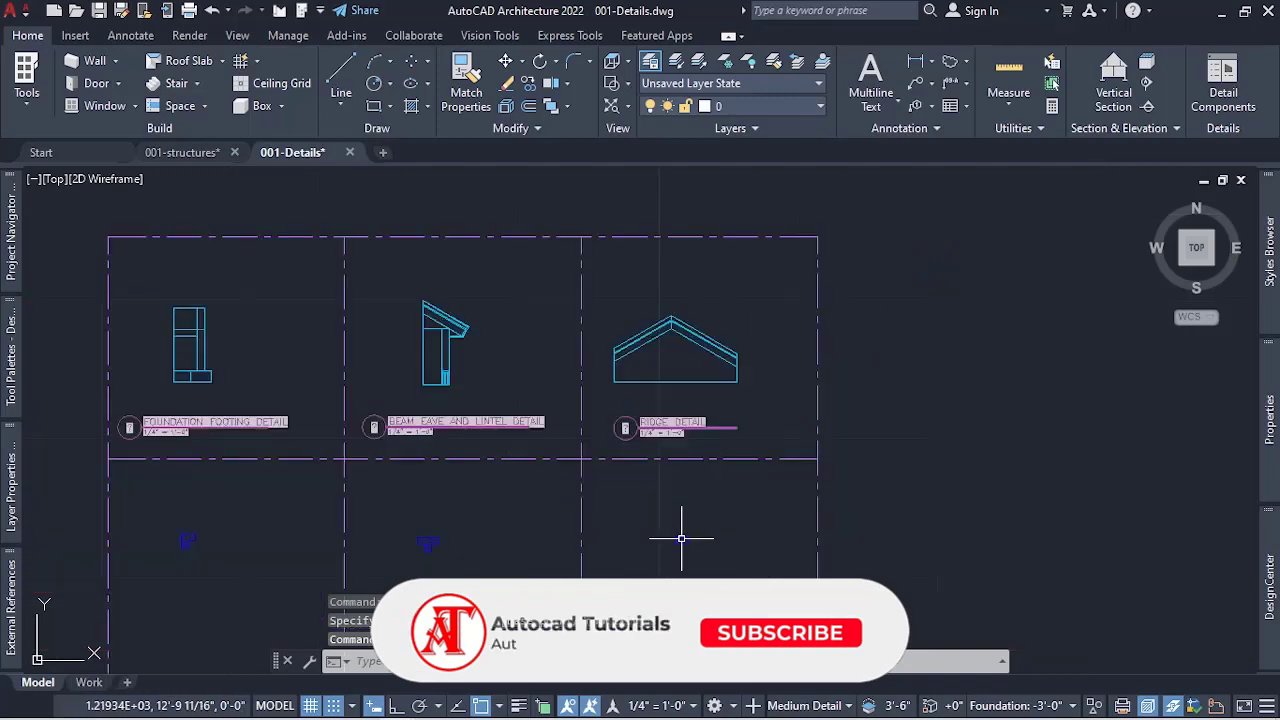
pyautogui.scroll(3, 681, 539)
pyautogui.scroll(-3, 751, 429)
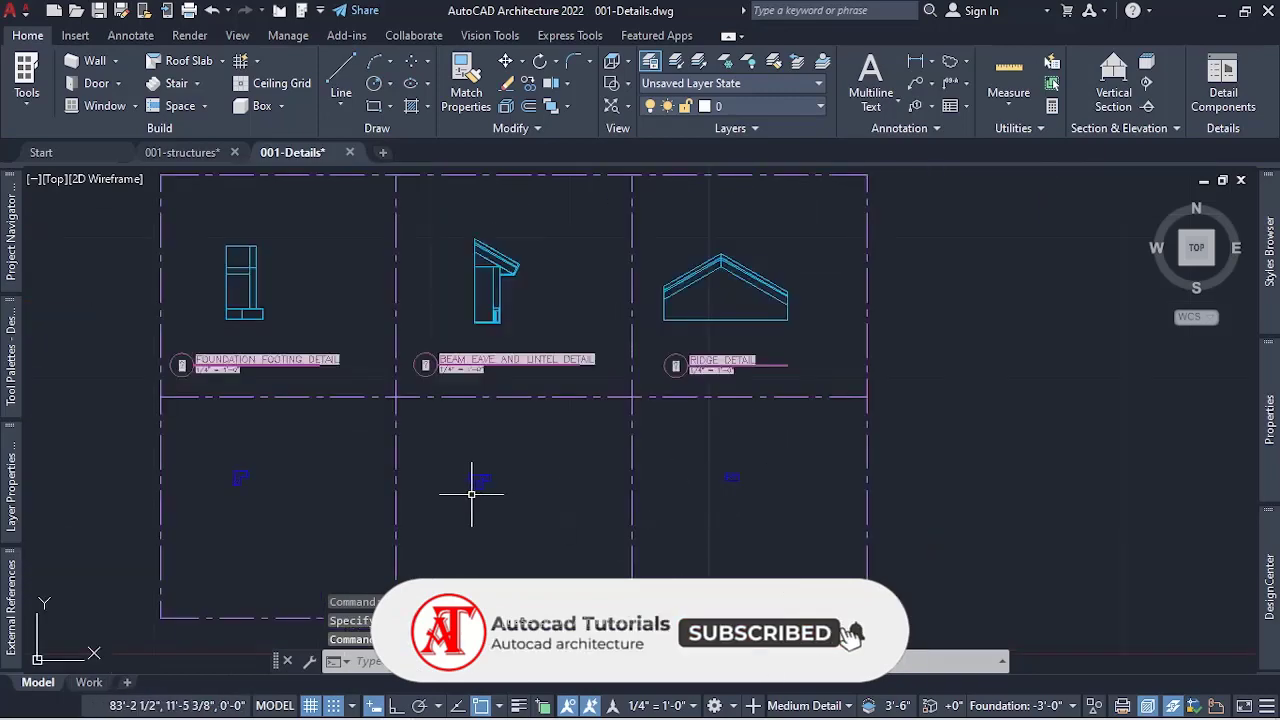
pyautogui.scroll(-2, 383, 491)
pyautogui.scroll(3, 386, 480)
pyautogui.scroll(-3, 395, 460)
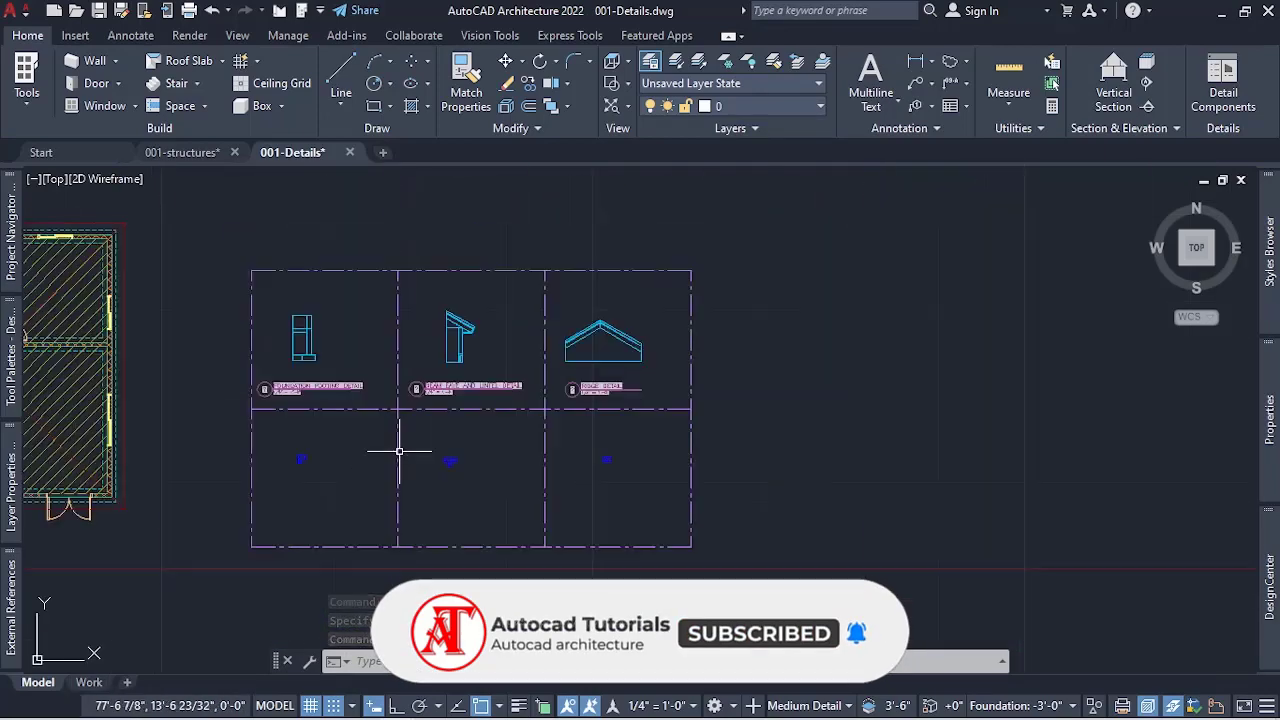
pyautogui.click(307, 324)
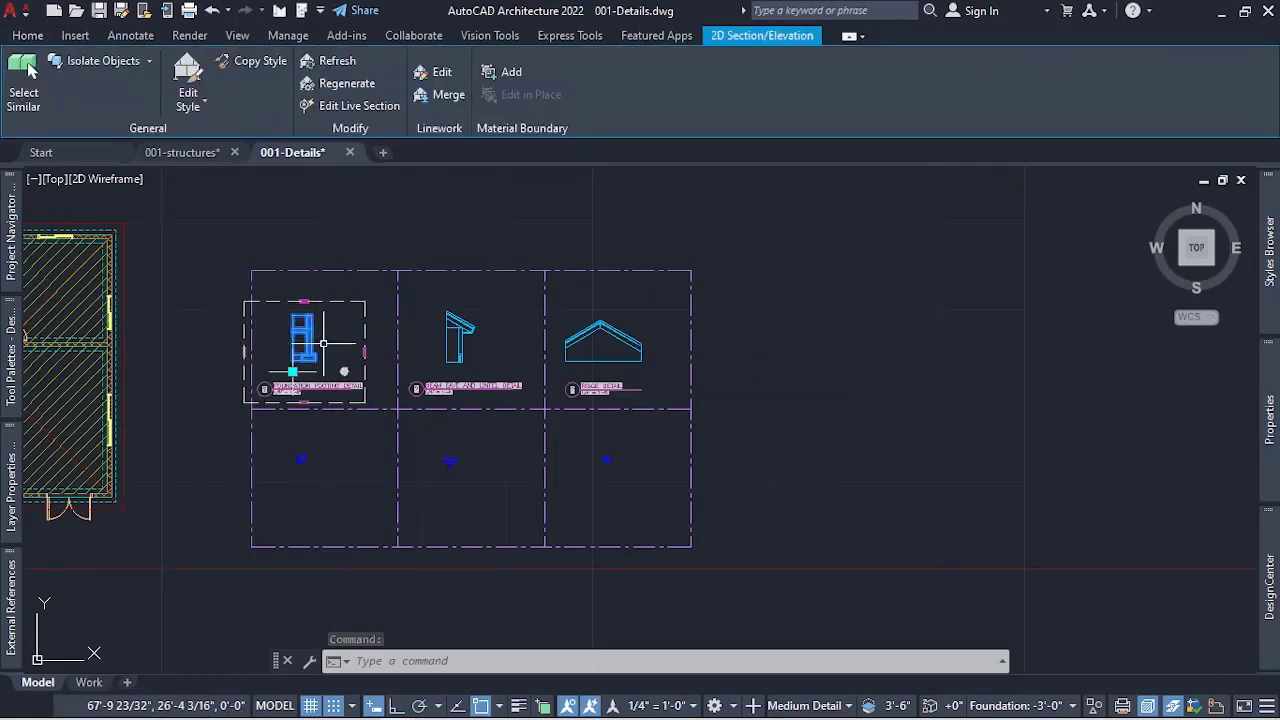
# - Window-select the whole grid with its details and pillar views and move it higher
pyautogui.click(460, 330)
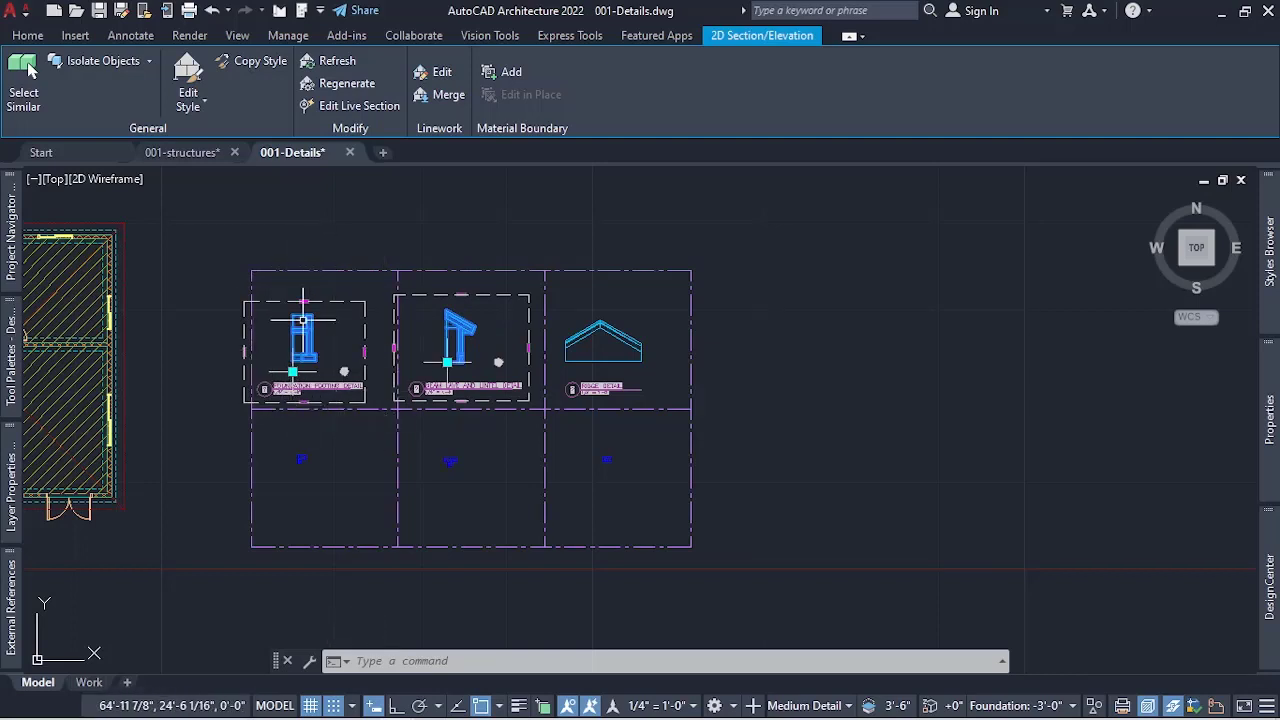
pyautogui.press('Escape')
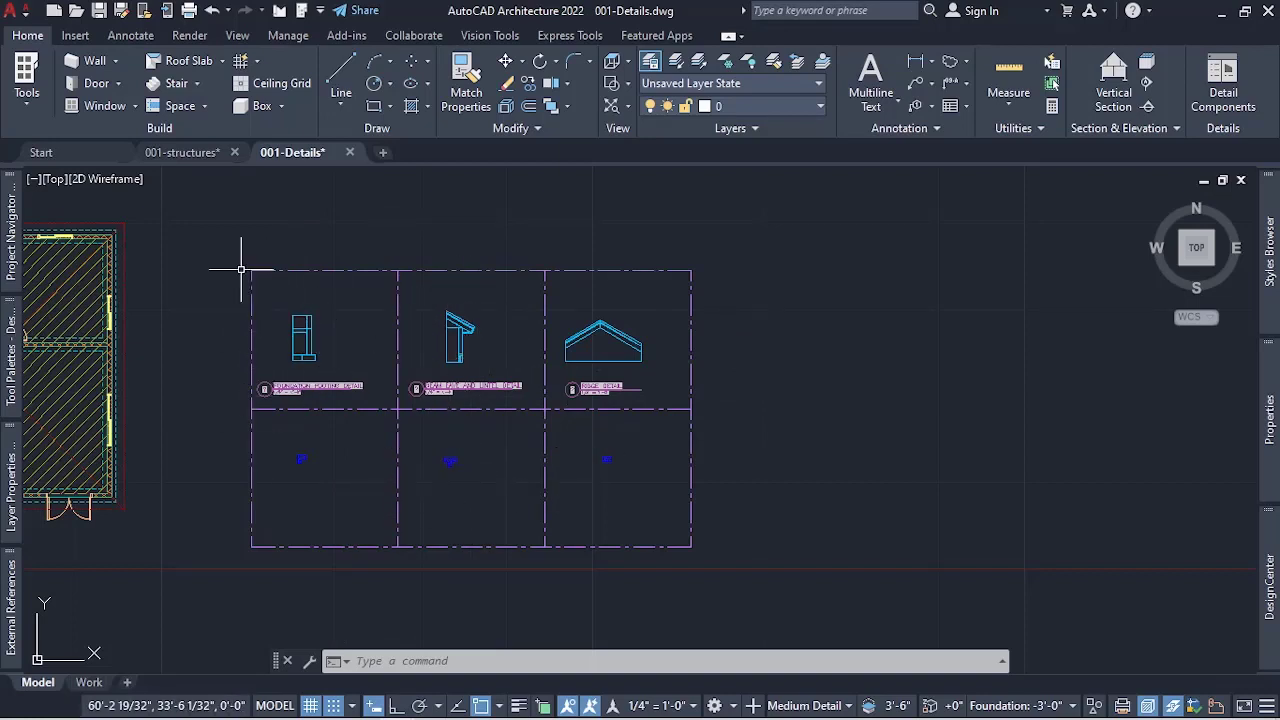
pyautogui.click(206, 222)
pyautogui.click(896, 608)
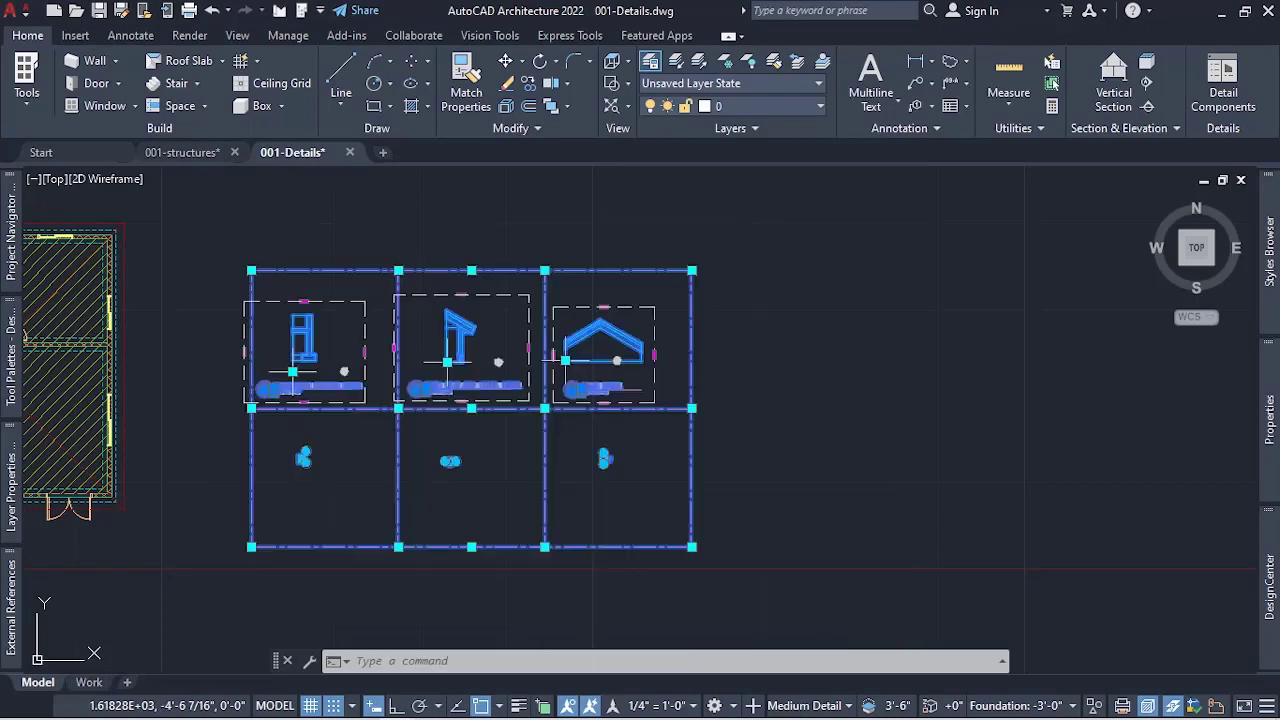
pyautogui.click(28, 35)
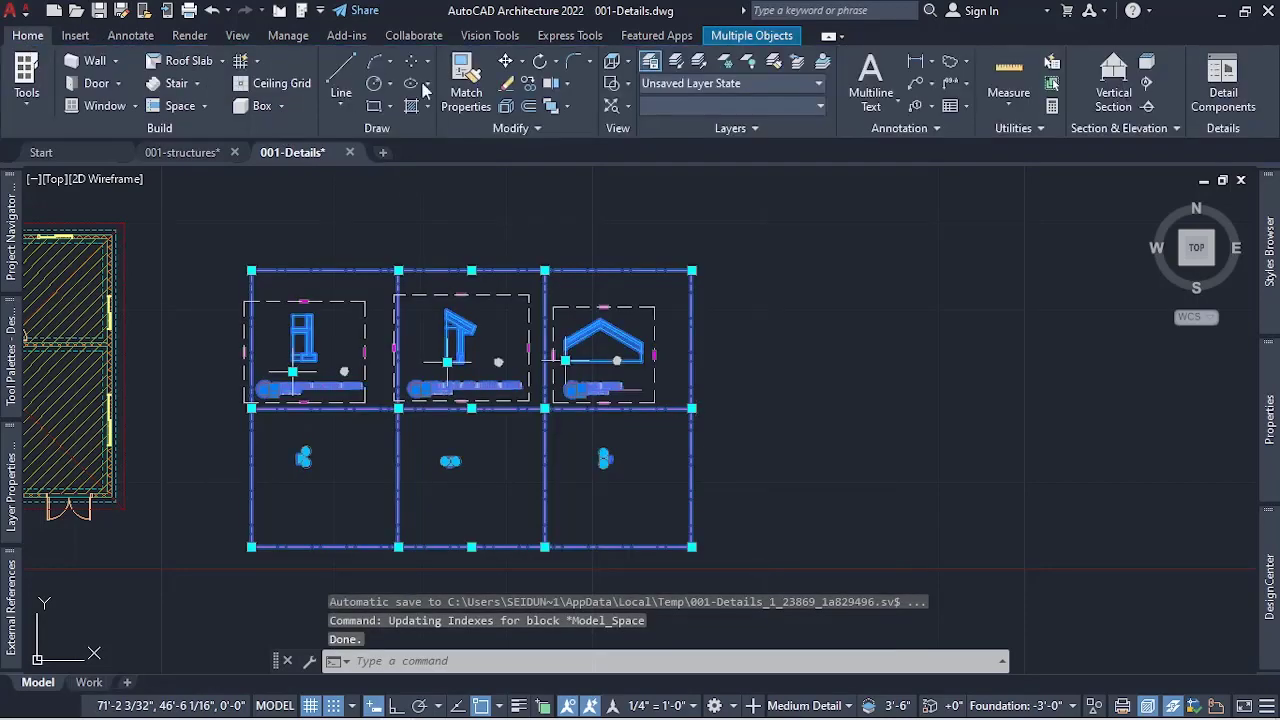
pyautogui.click(505, 62)
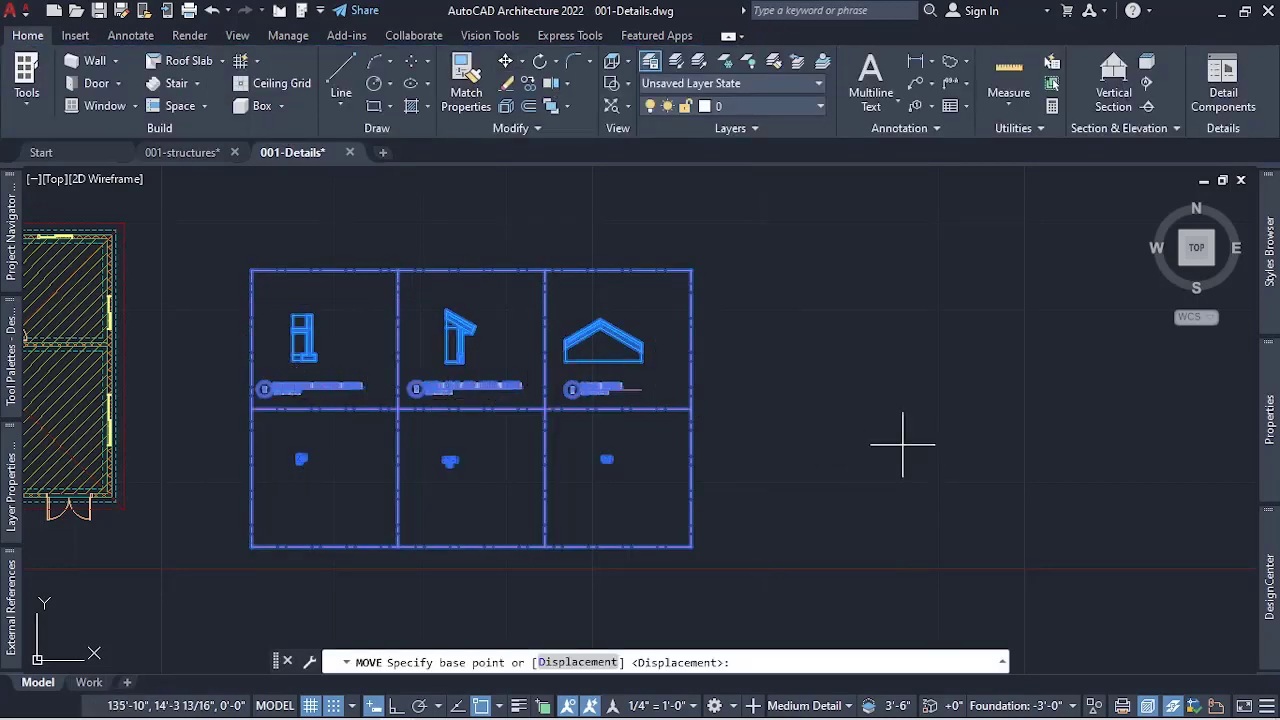
pyautogui.click(813, 428)
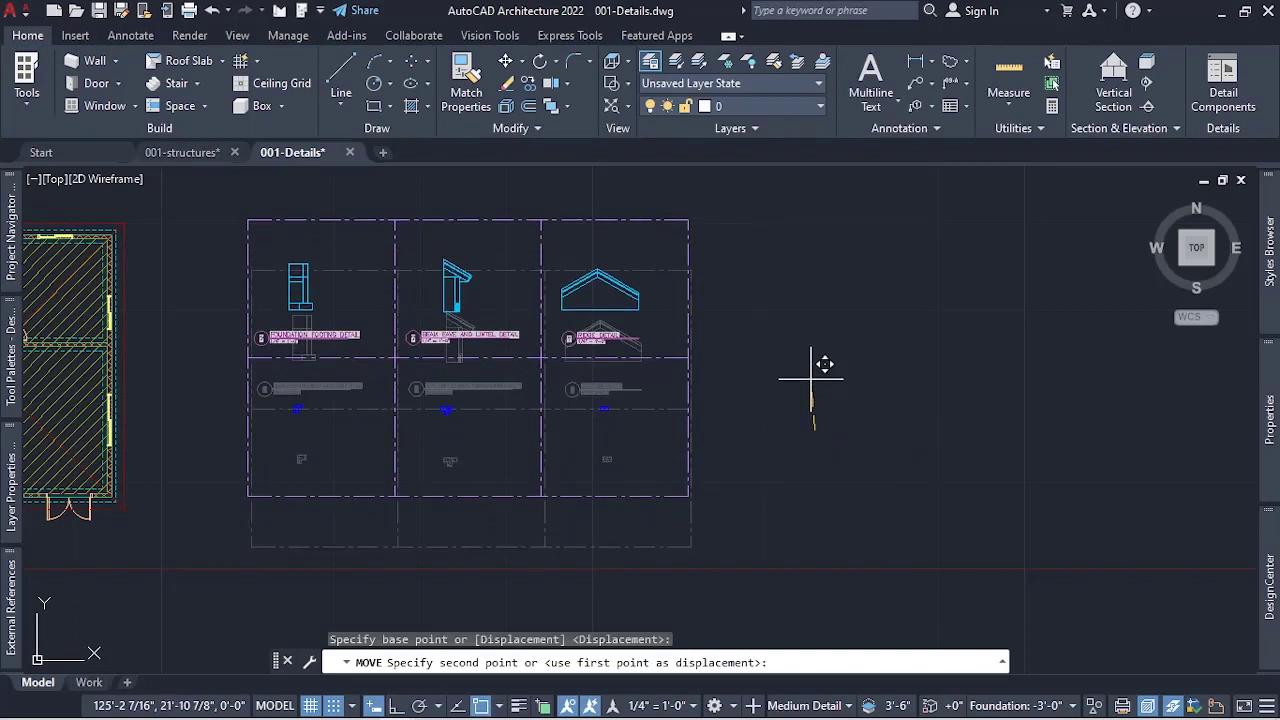
pyautogui.click(811, 378)
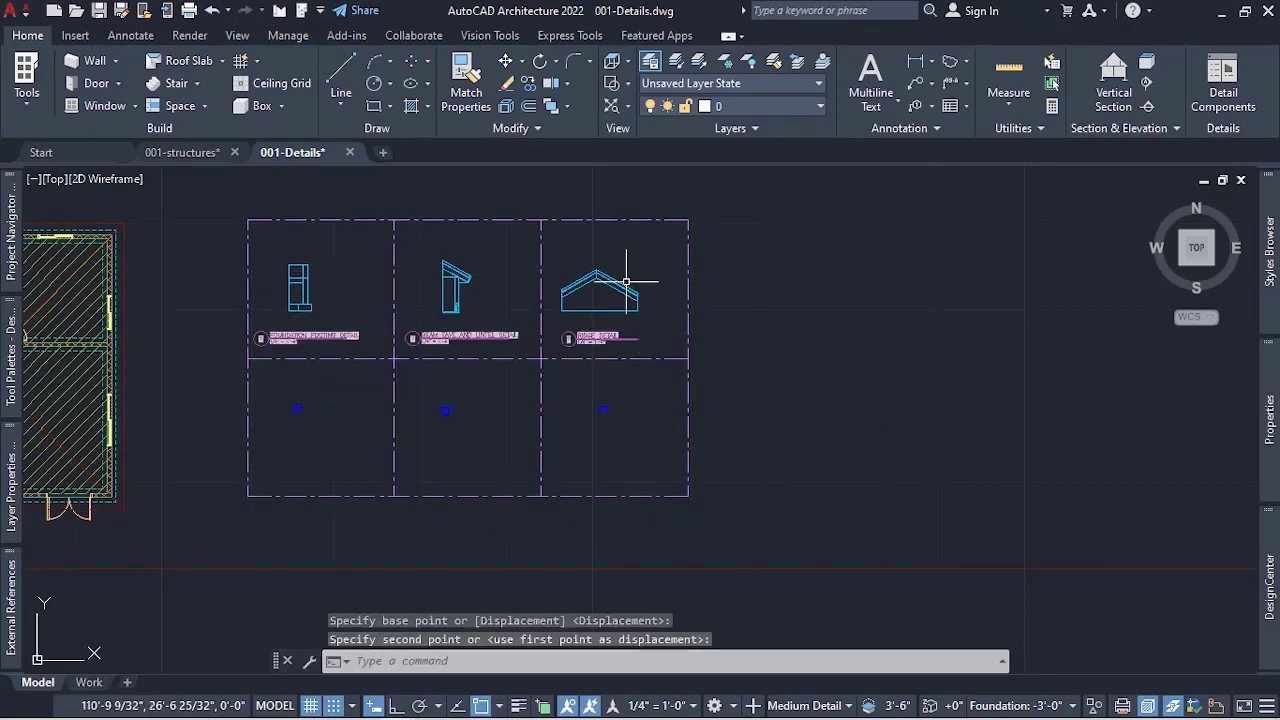
# - Open the View Manager from the View tab and select the Beam Eave and Lintel detail view
pyautogui.click(238, 35)
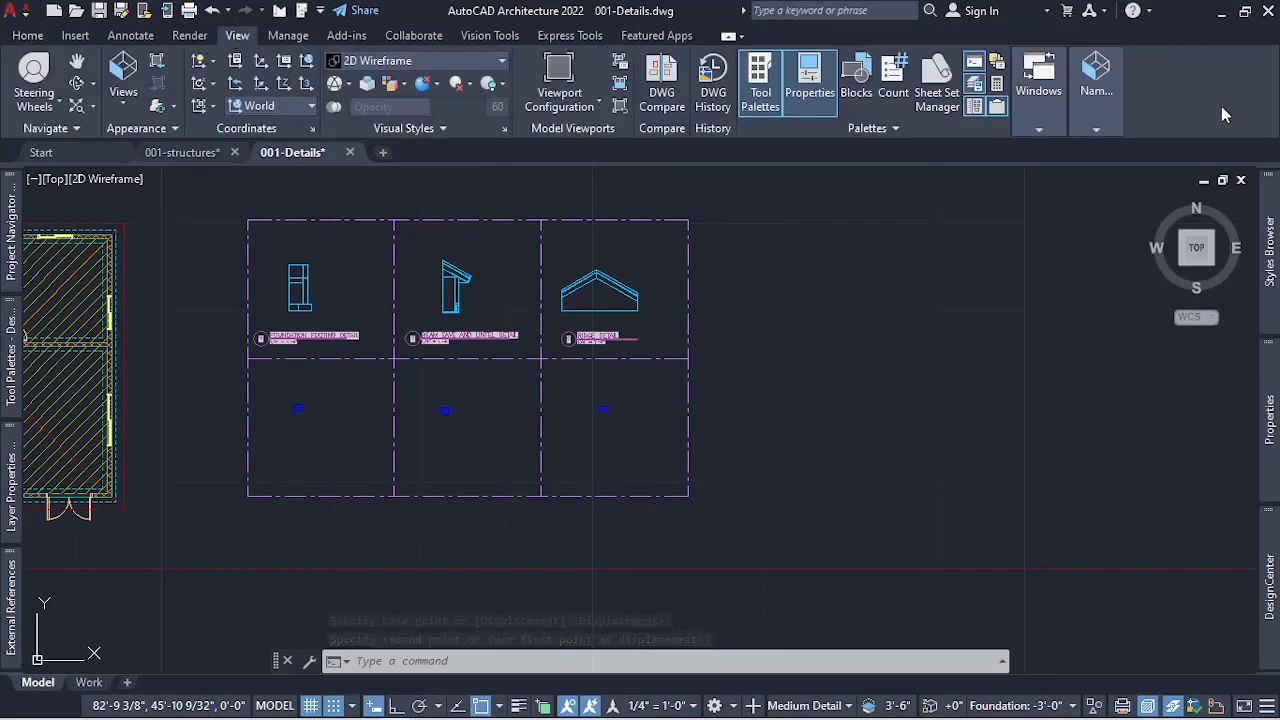
pyautogui.moveTo(1115, 121)
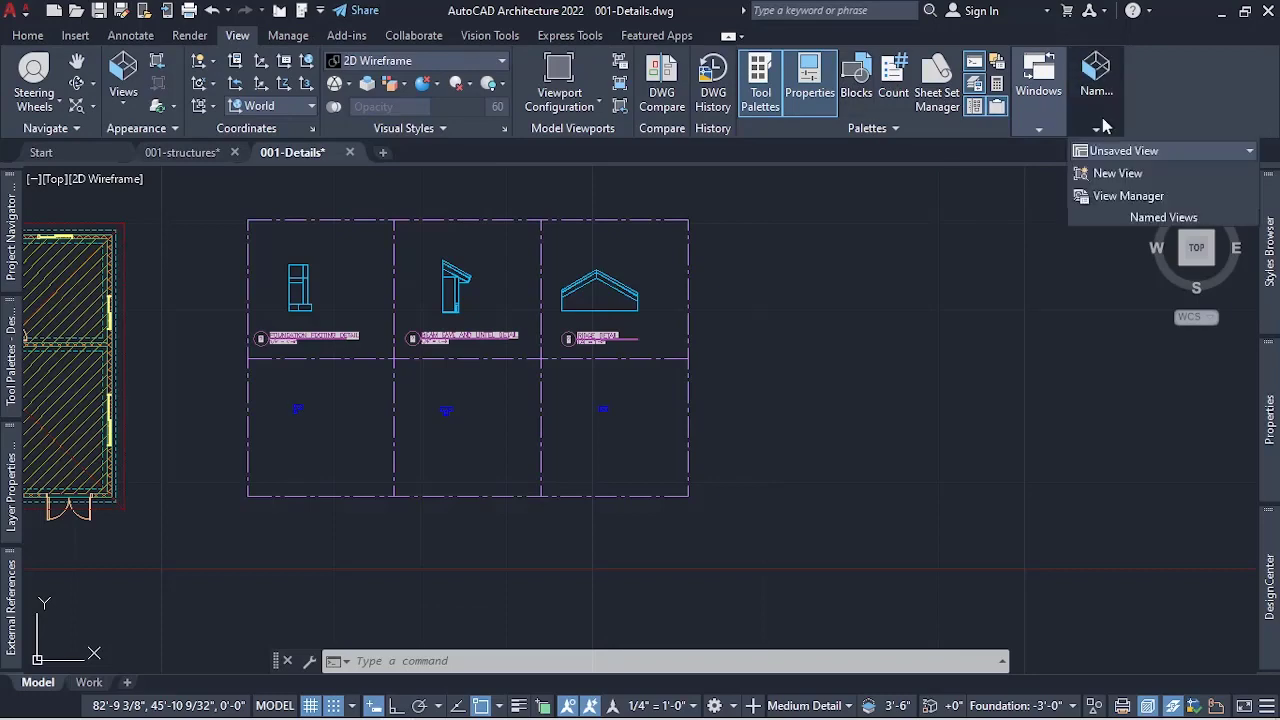
pyautogui.click(1126, 194)
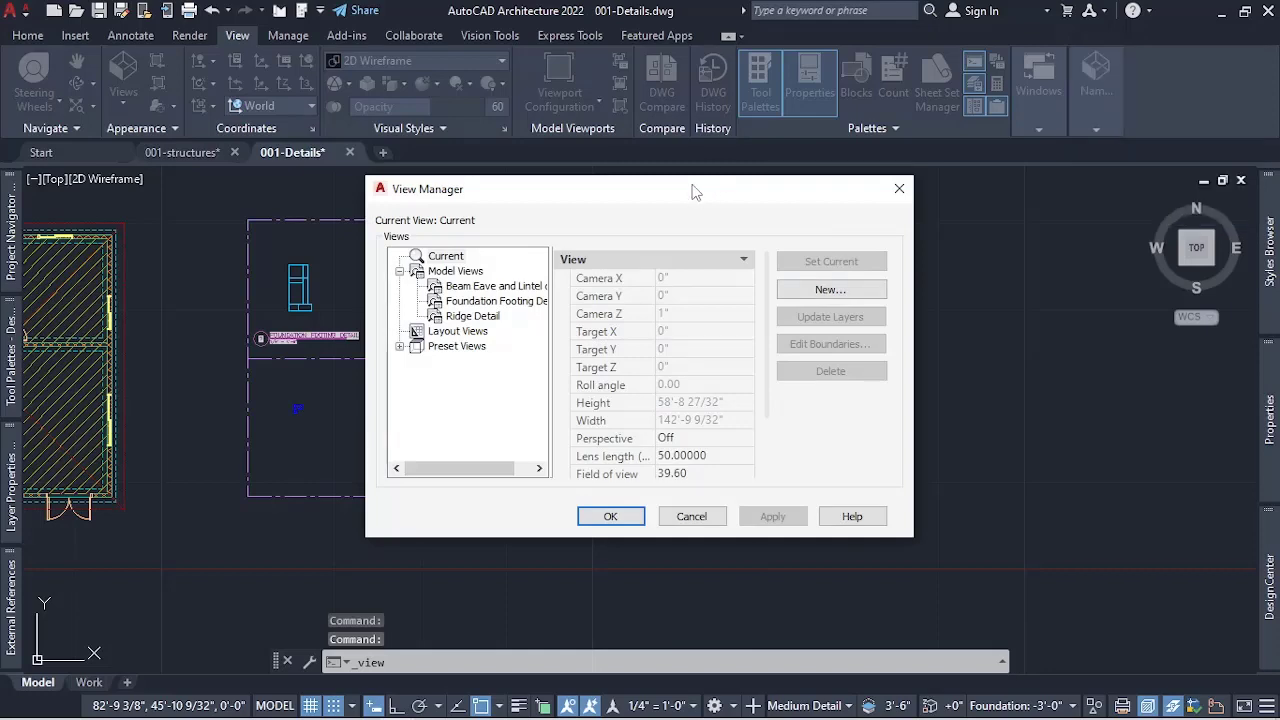
pyautogui.moveTo(694, 192); pyautogui.dragTo(987, 197)
pyautogui.click(789, 292)
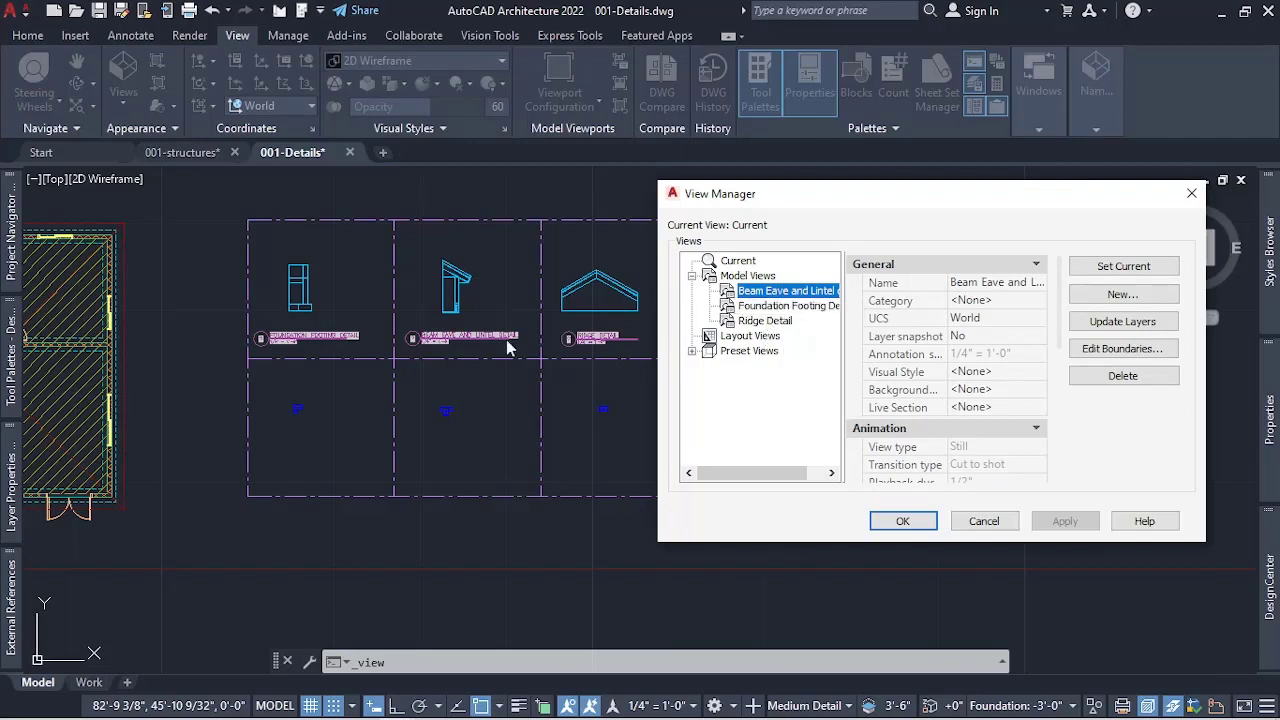
pyautogui.click(781, 296)
# - Redraw the Beam Eave and Lintel view boundary around the middle upper bay twice, applying each time
pyautogui.click(1120, 348)
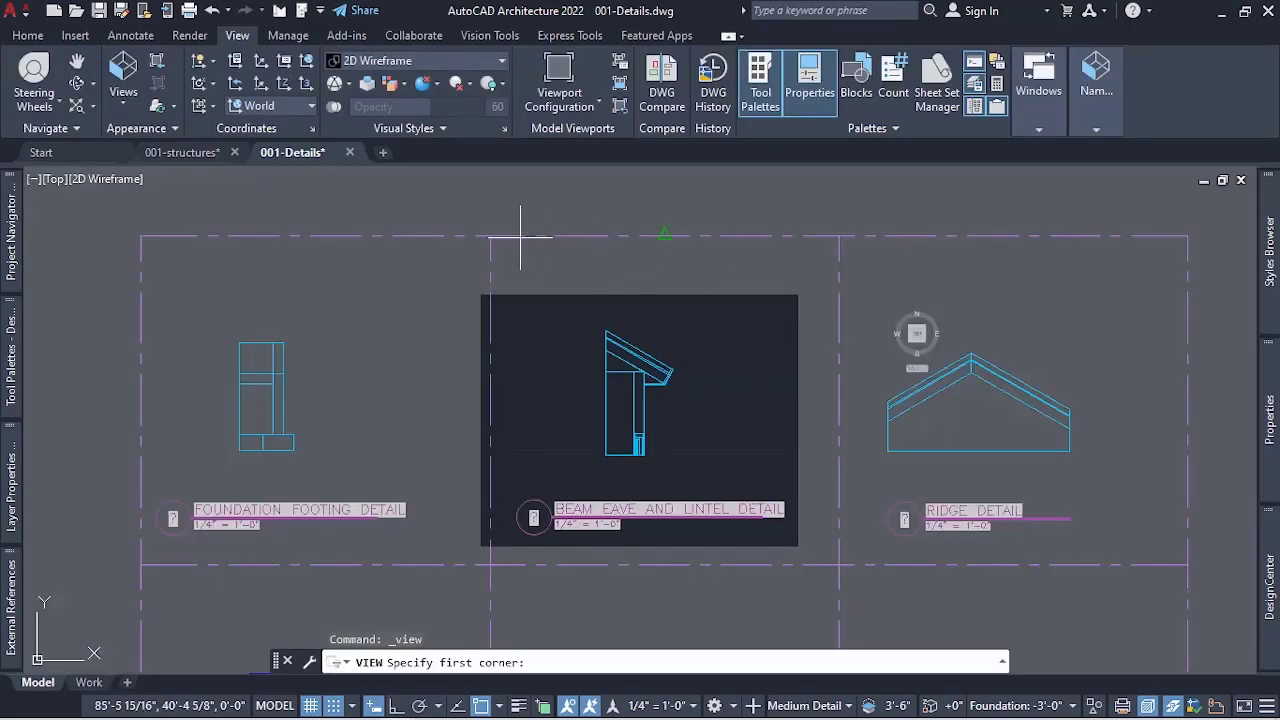
pyautogui.click(490, 236)
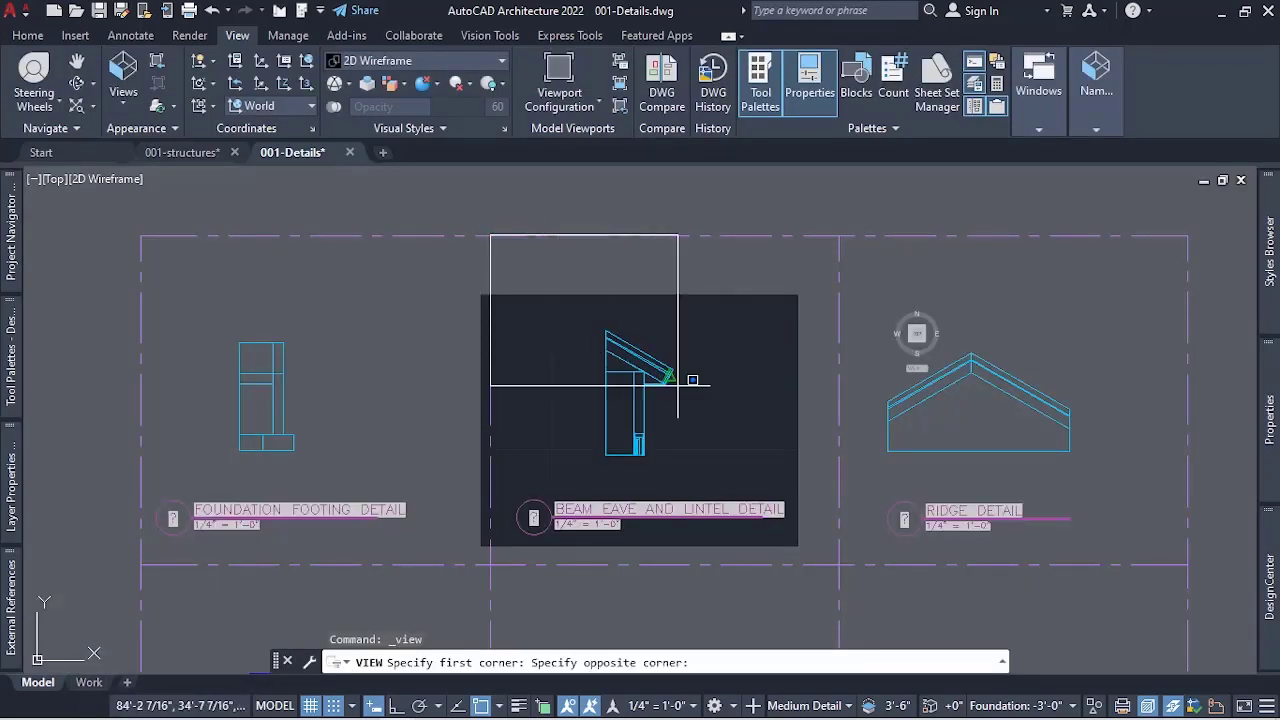
pyautogui.click(840, 565)
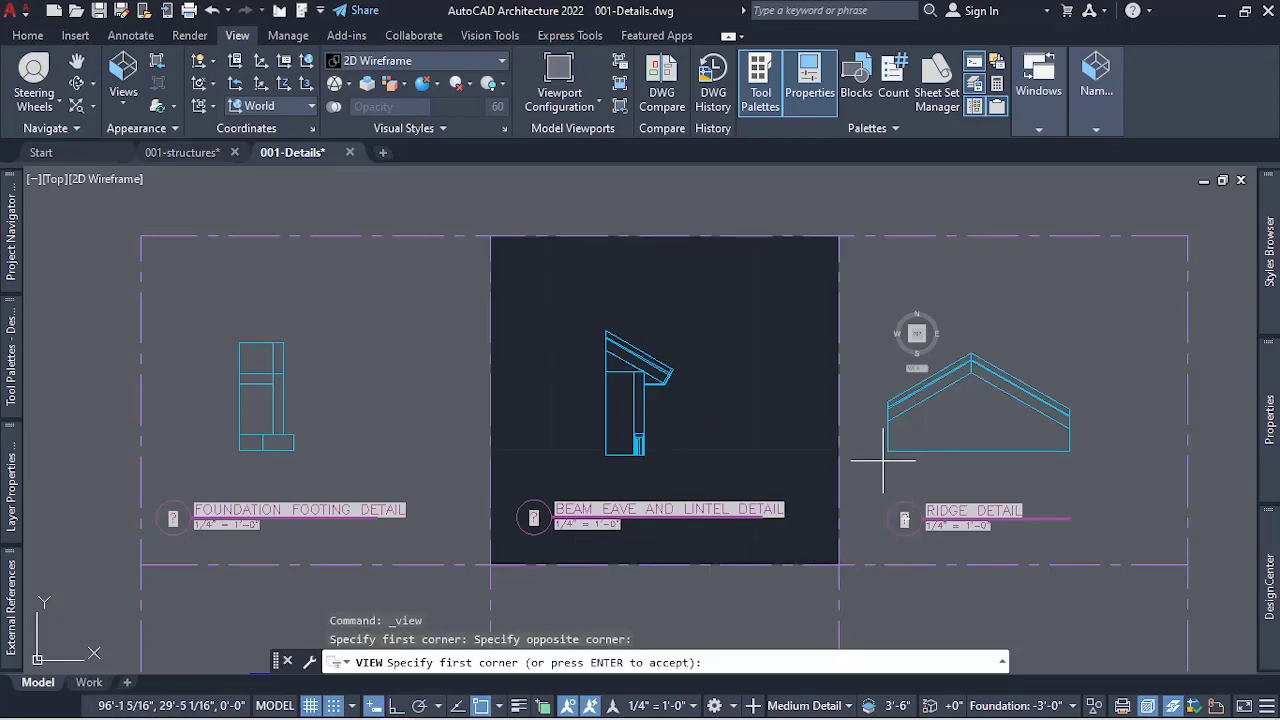
pyautogui.press('Return')
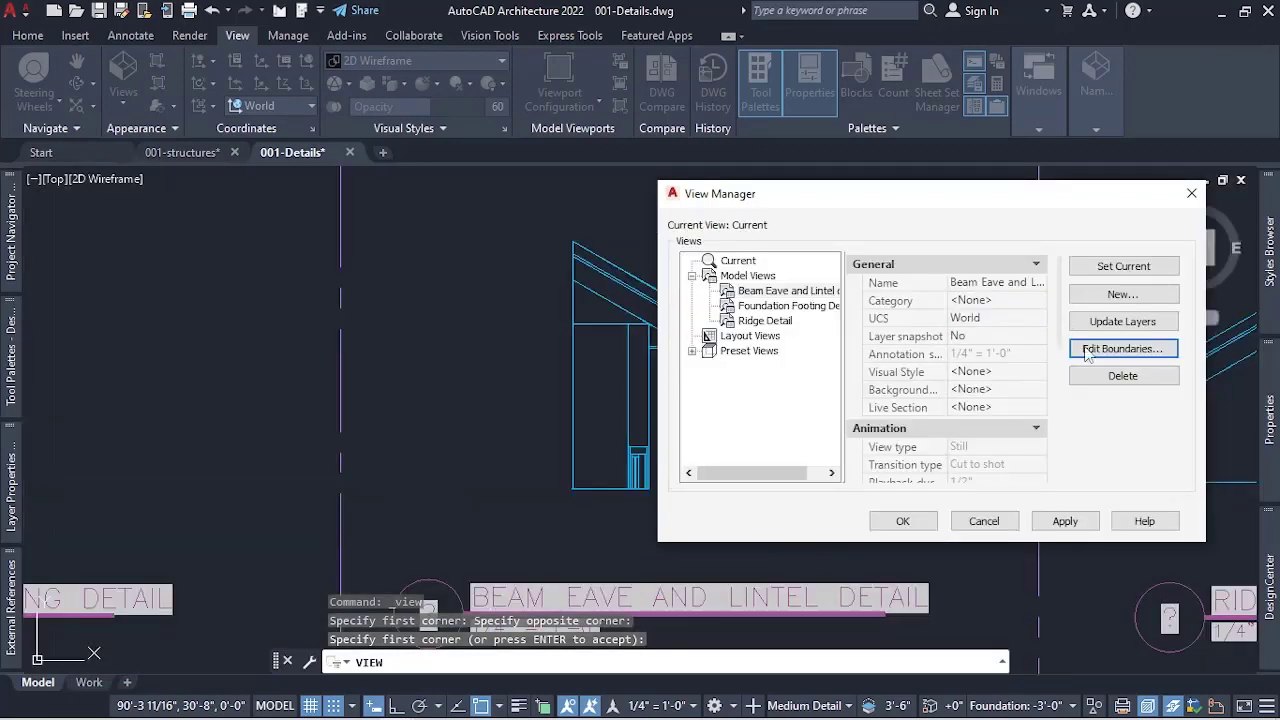
pyautogui.click(1065, 521)
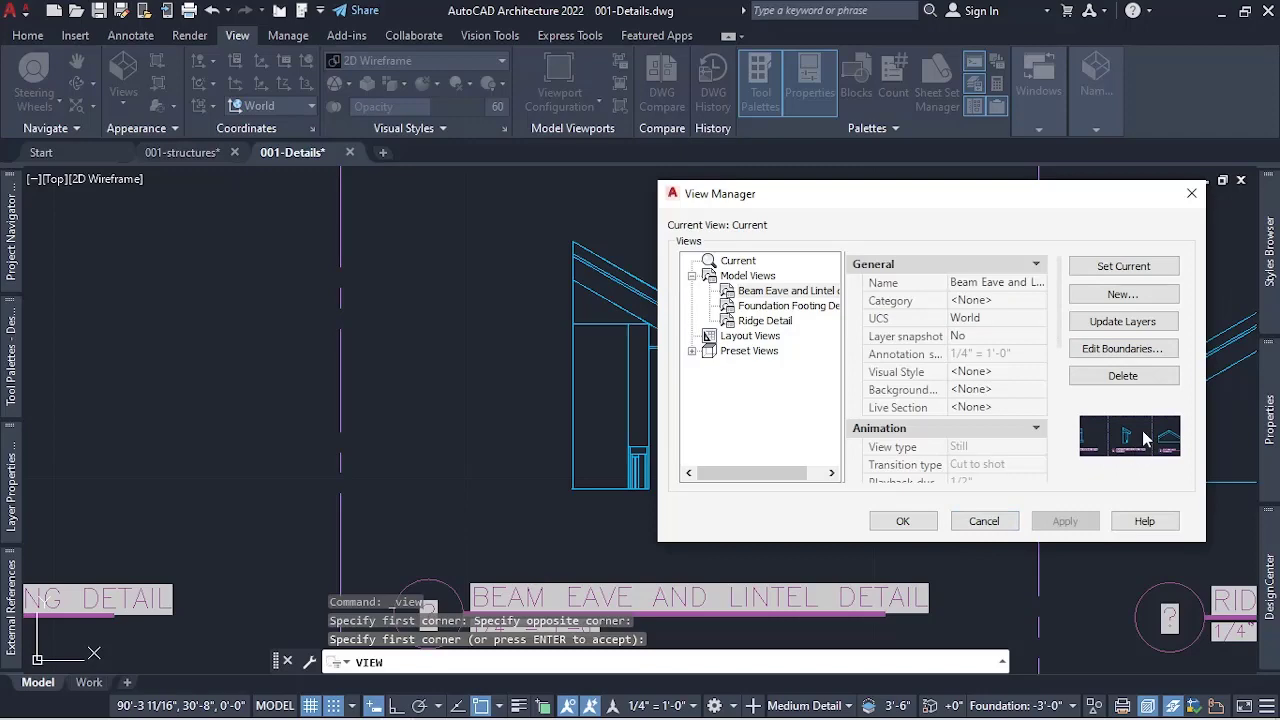
pyautogui.click(1157, 349)
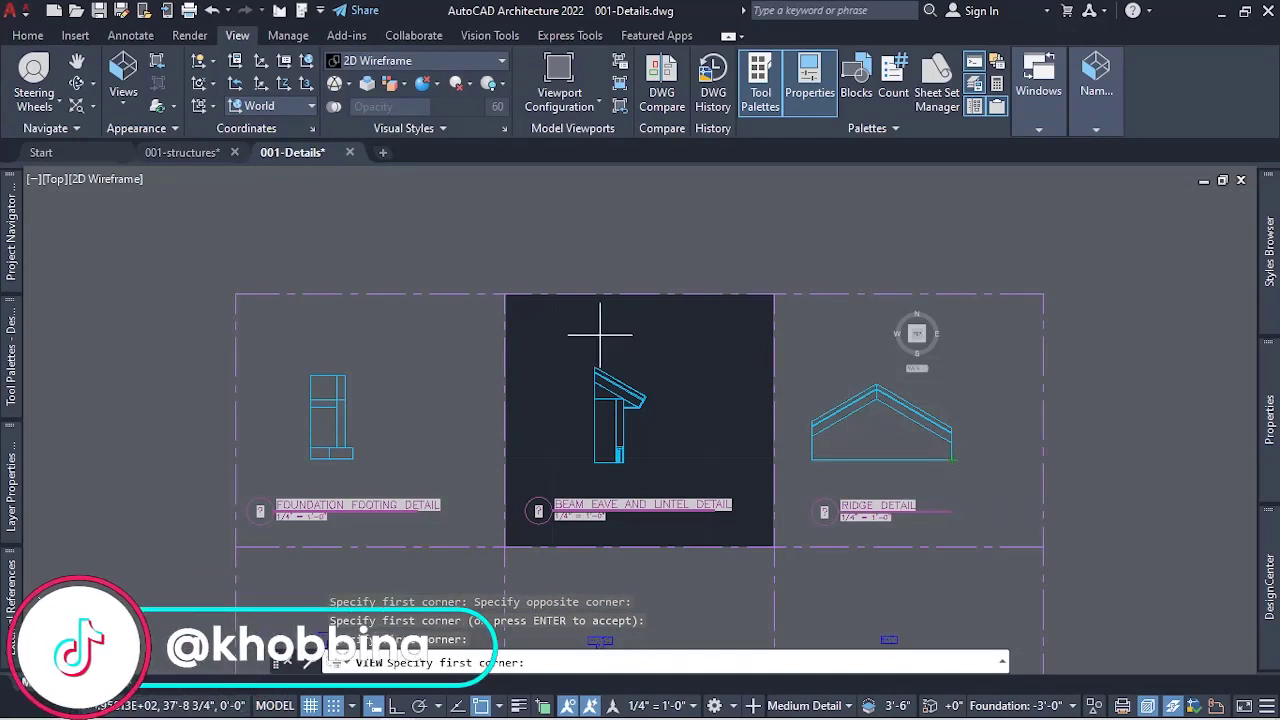
pyautogui.click(505, 293)
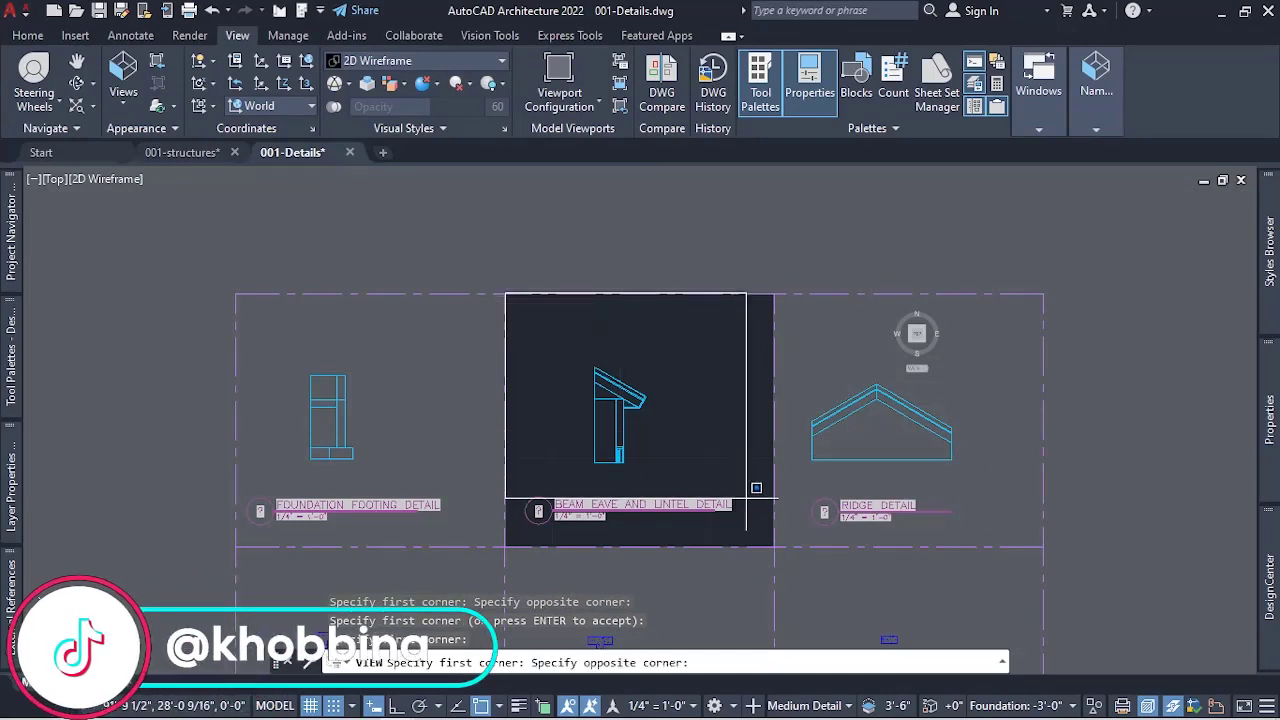
pyautogui.click(773, 546)
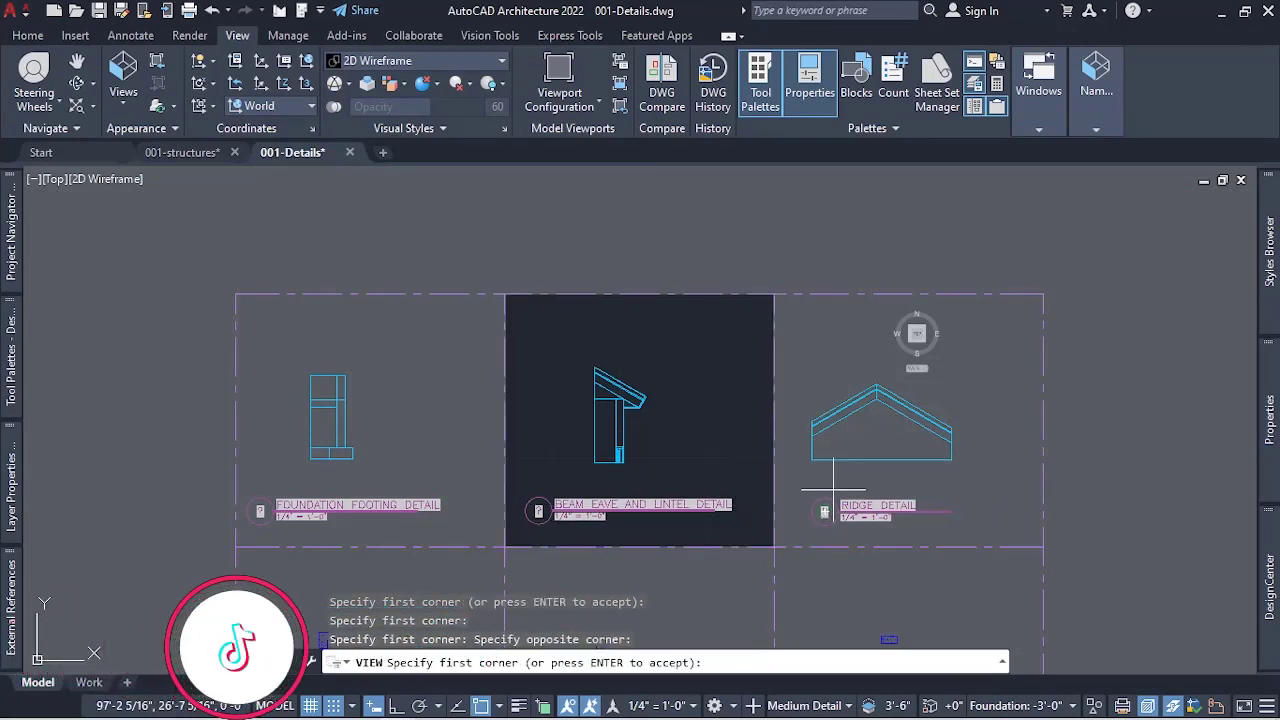
pyautogui.press('Return')
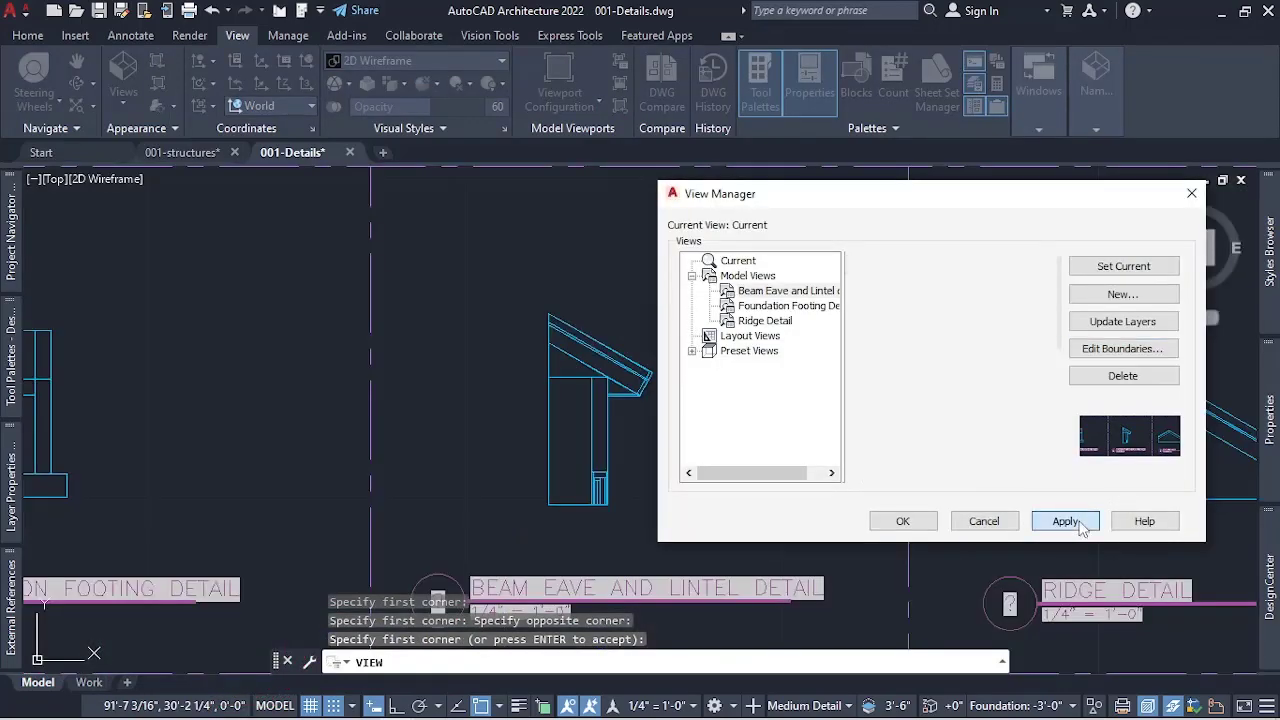
pyautogui.click(1065, 521)
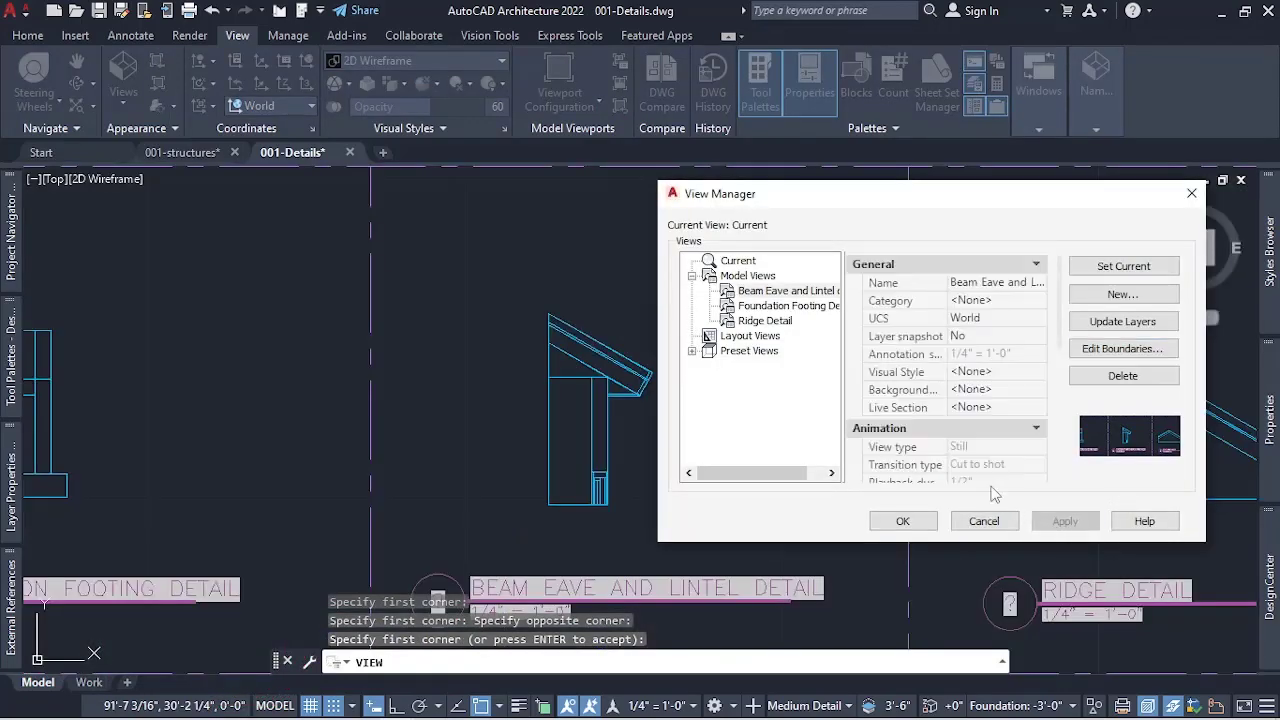
# - Redraw the Foundation Footing Detail view boundary around the upper-left bay and apply it
pyautogui.click(762, 306)
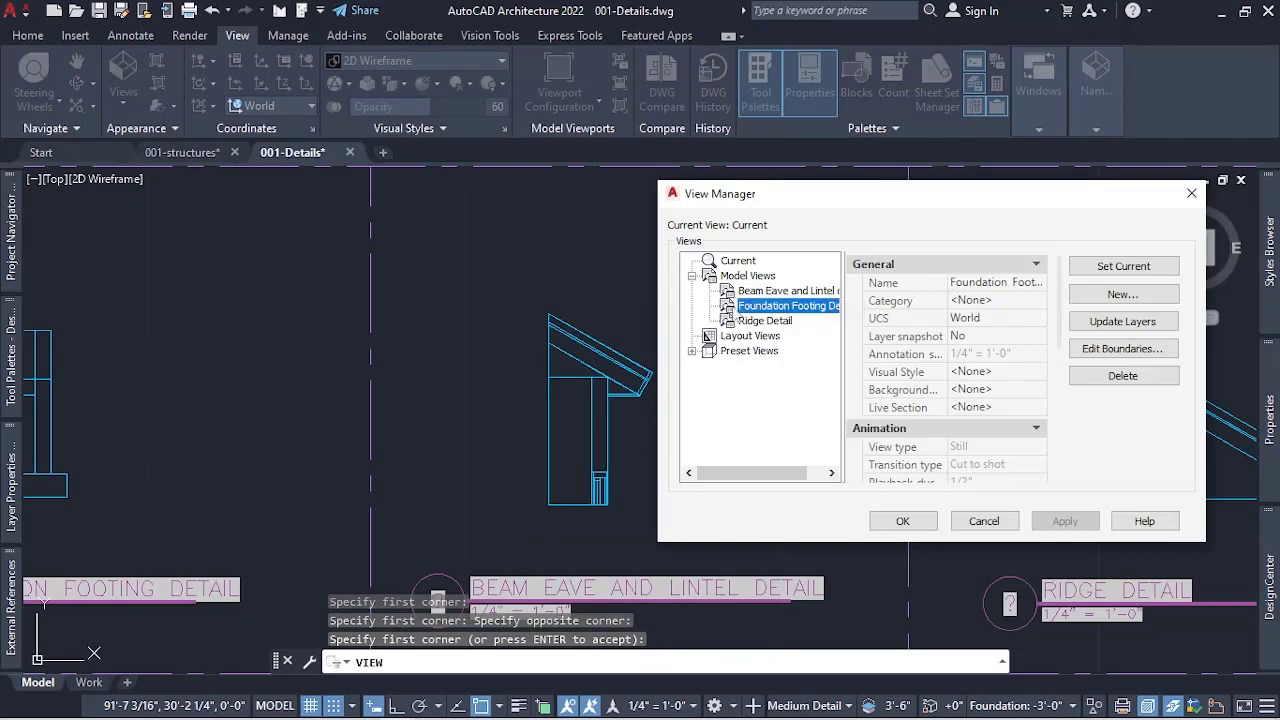
pyautogui.click(1122, 348)
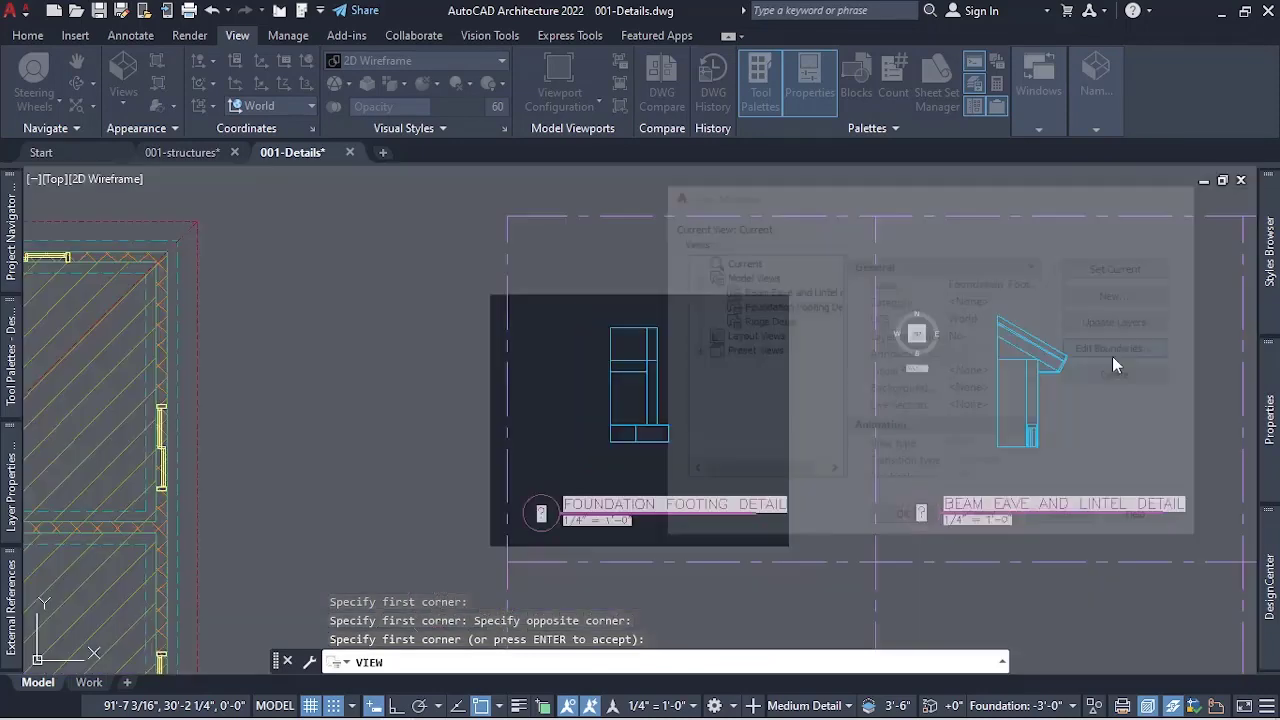
pyautogui.click(508, 215)
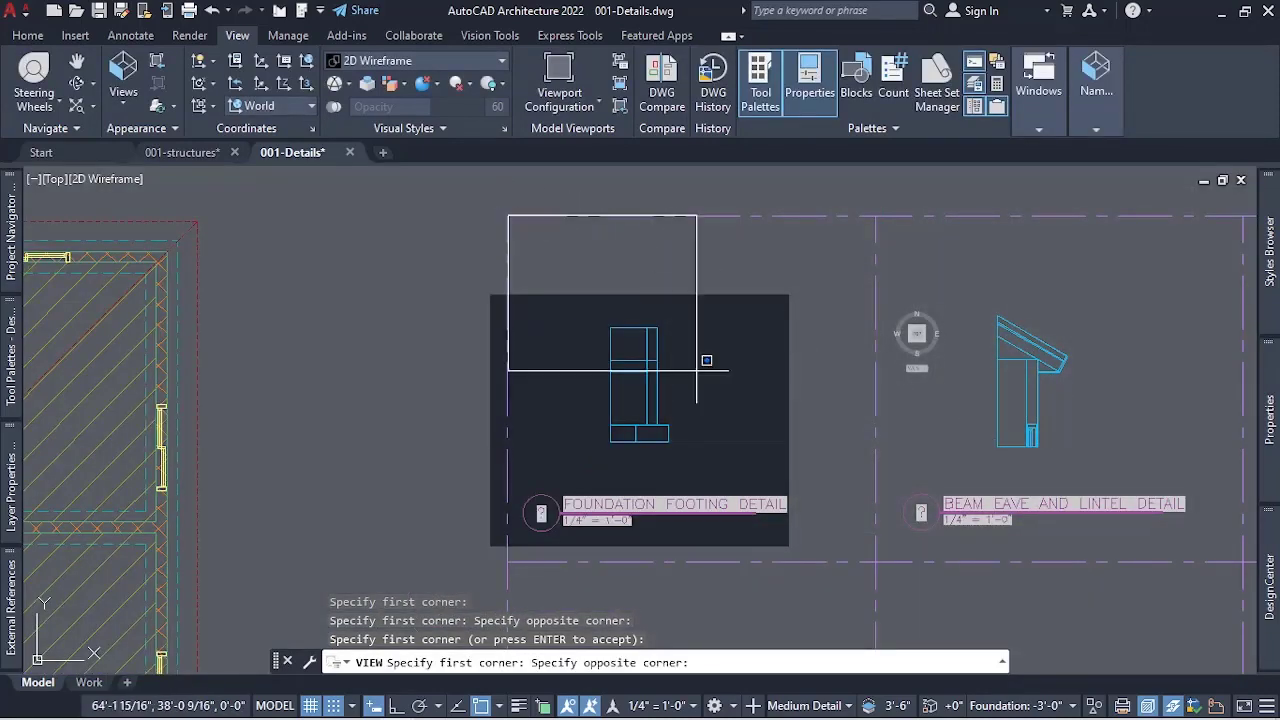
pyautogui.click(886, 548)
pyautogui.press('Return')
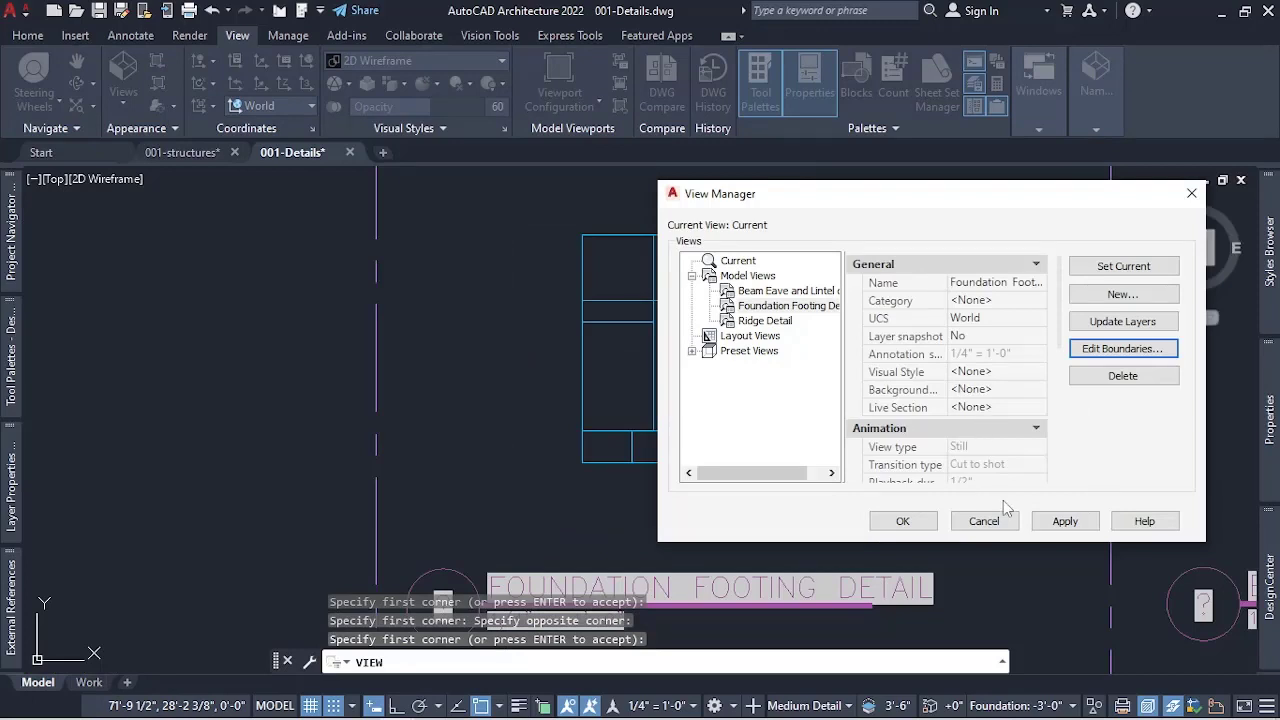
pyautogui.click(1065, 520)
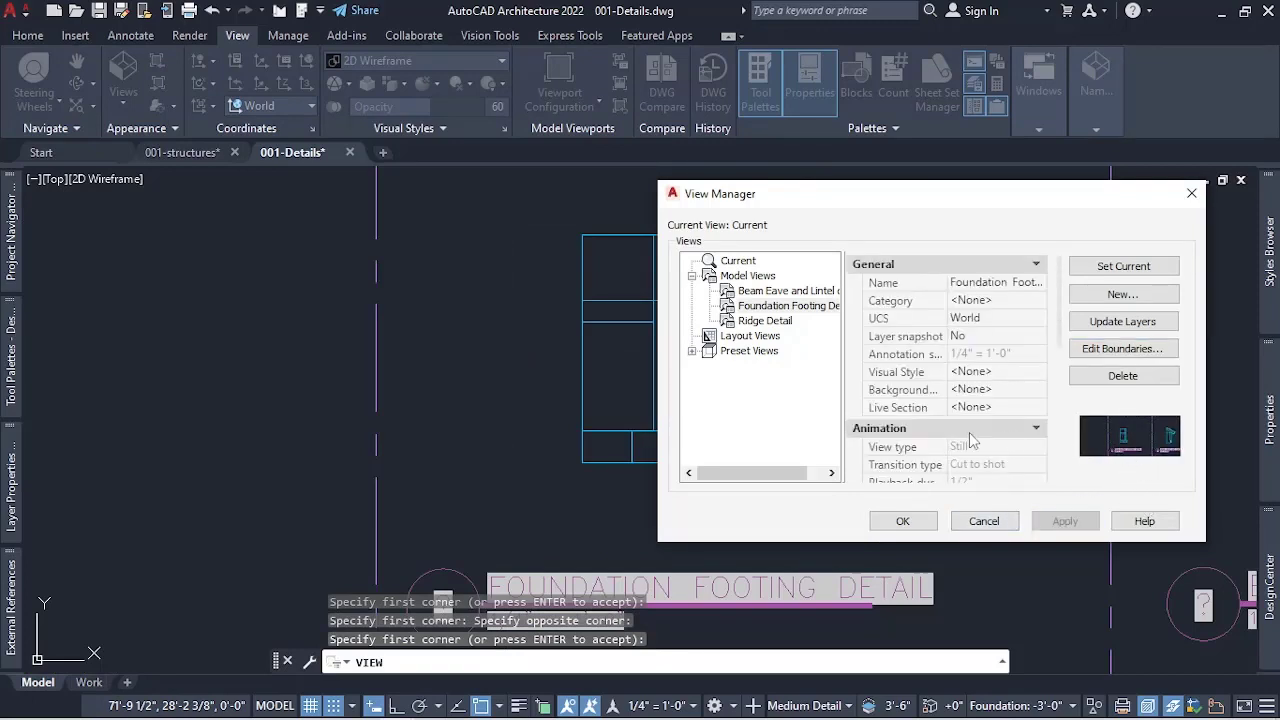
pyautogui.click(764, 320)
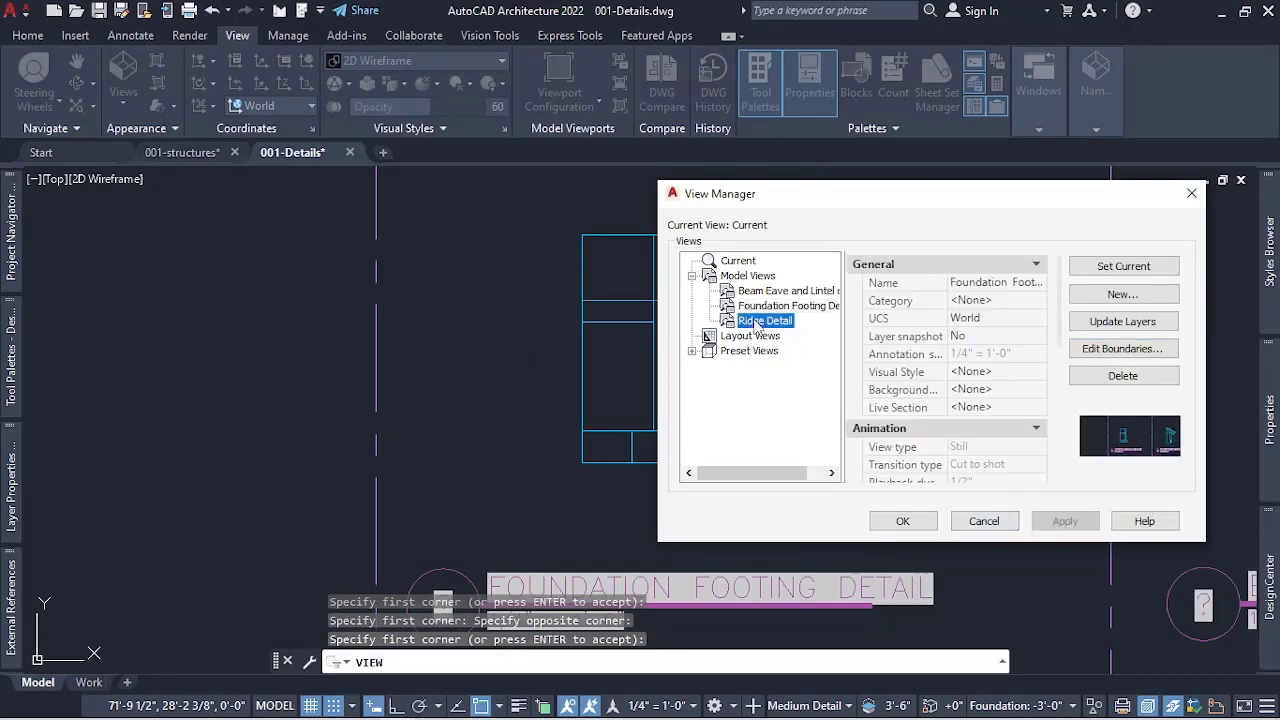
# - Redefine the Ridge Detail view boundary around the upper-right grid bay and apply it
pyautogui.click(1136, 348)
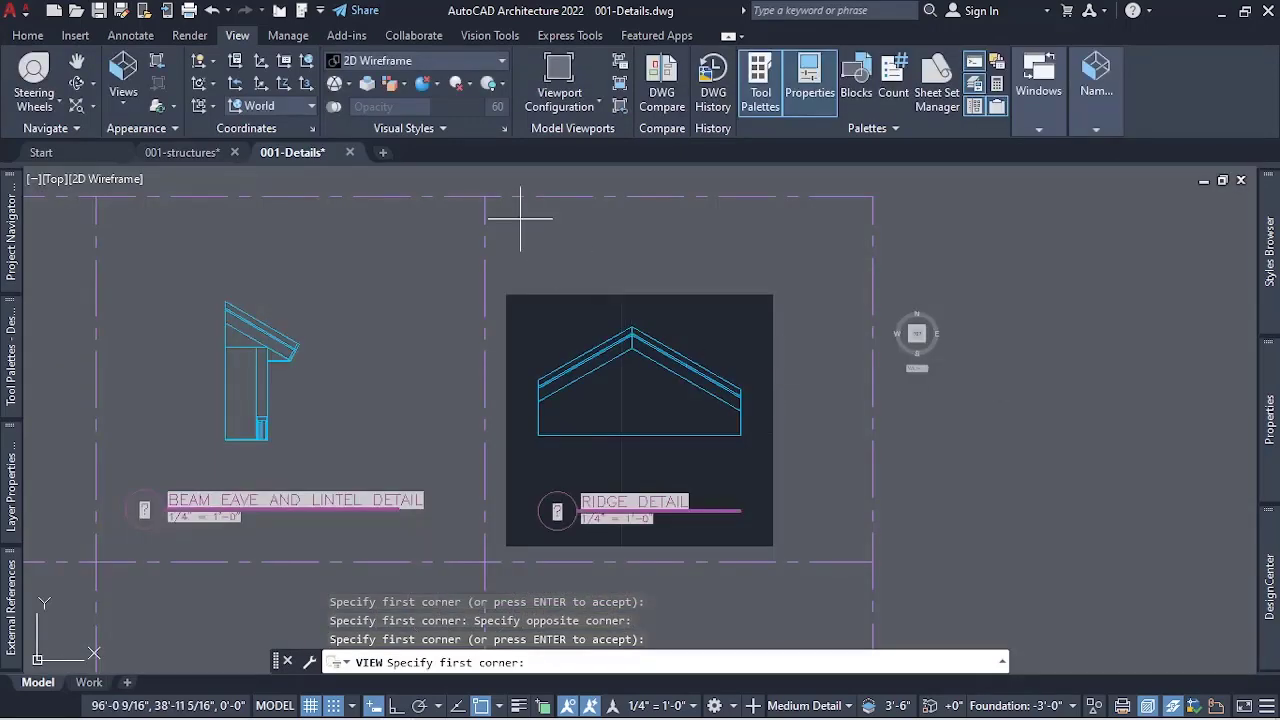
pyautogui.click(485, 196)
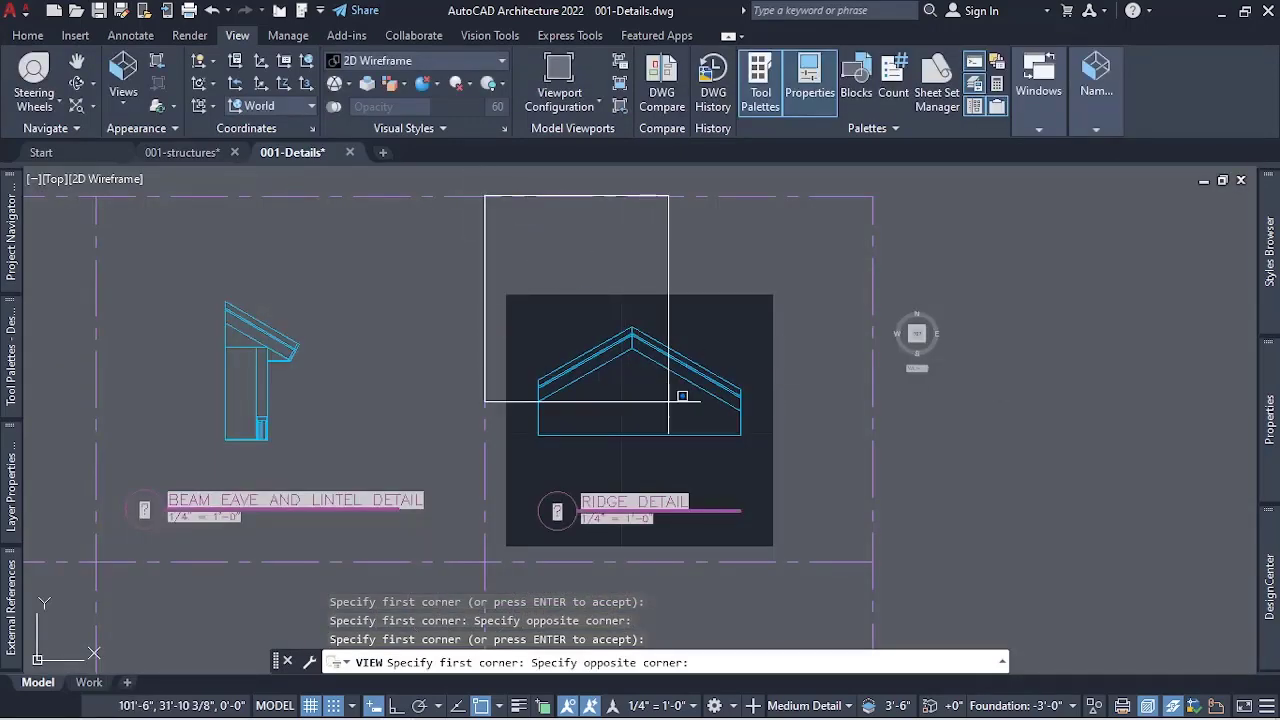
pyautogui.click(878, 552)
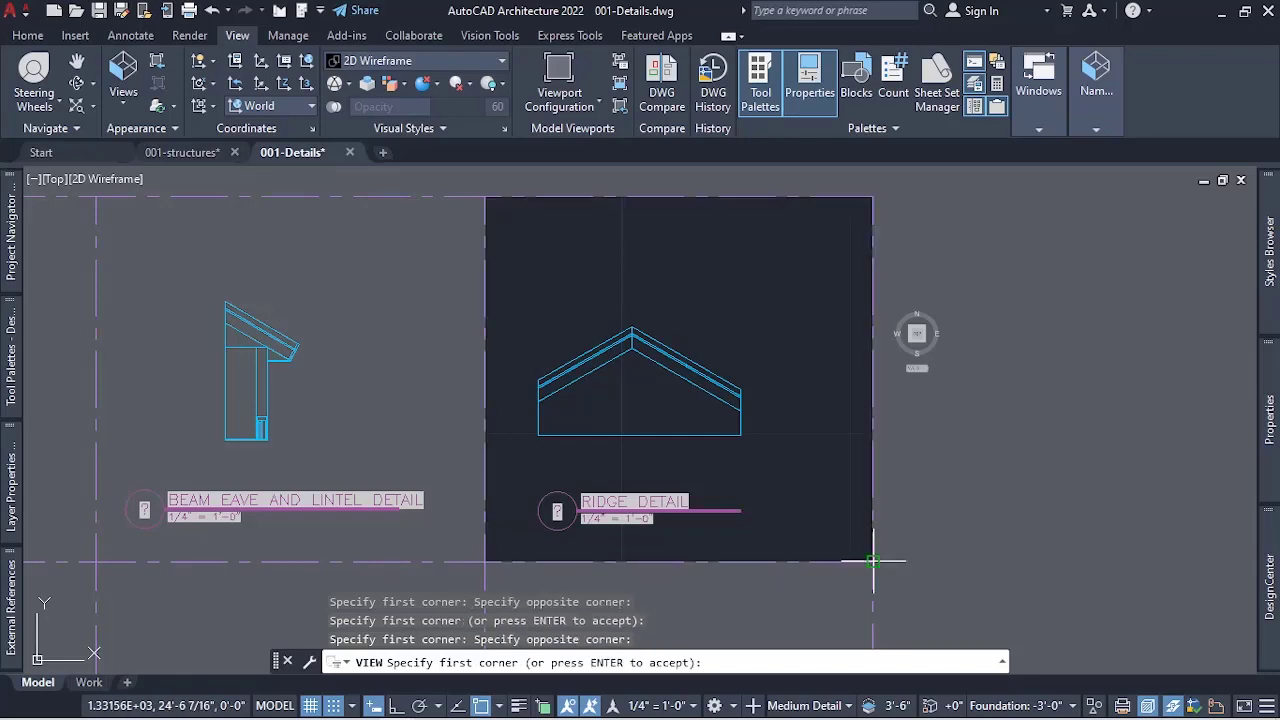
pyautogui.press('Return')
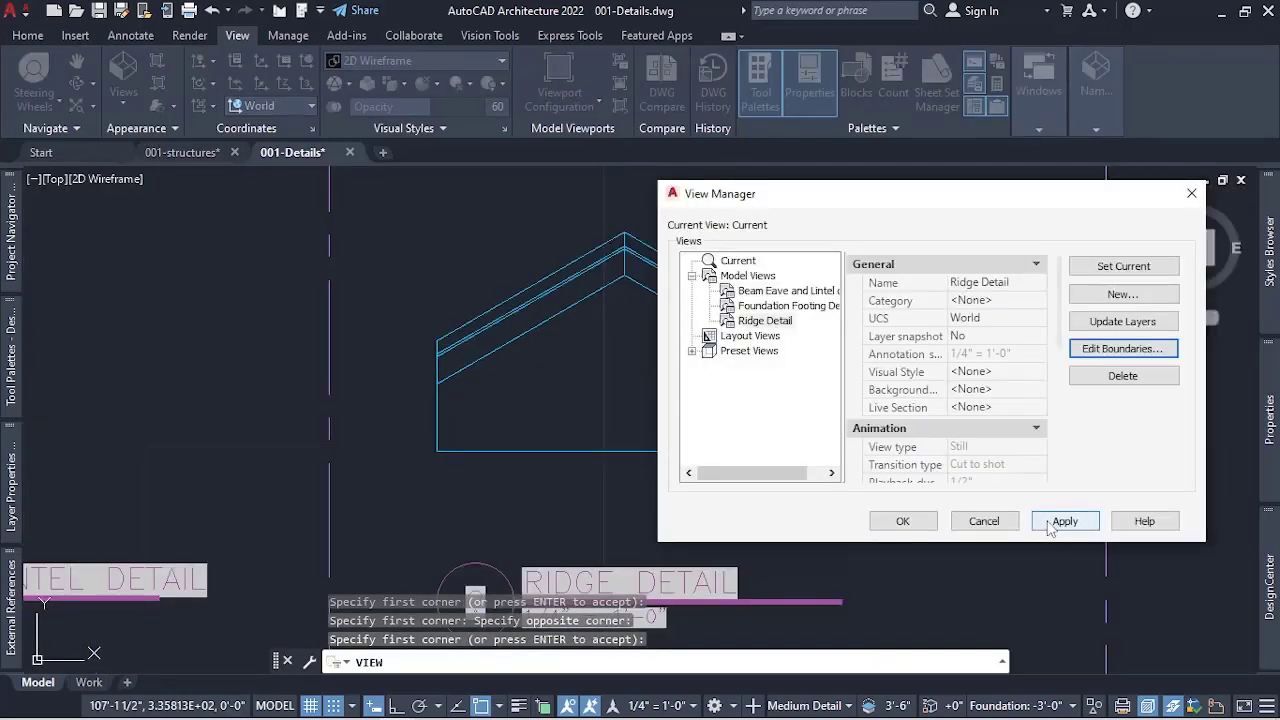
pyautogui.click(1062, 522)
pyautogui.click(897, 522)
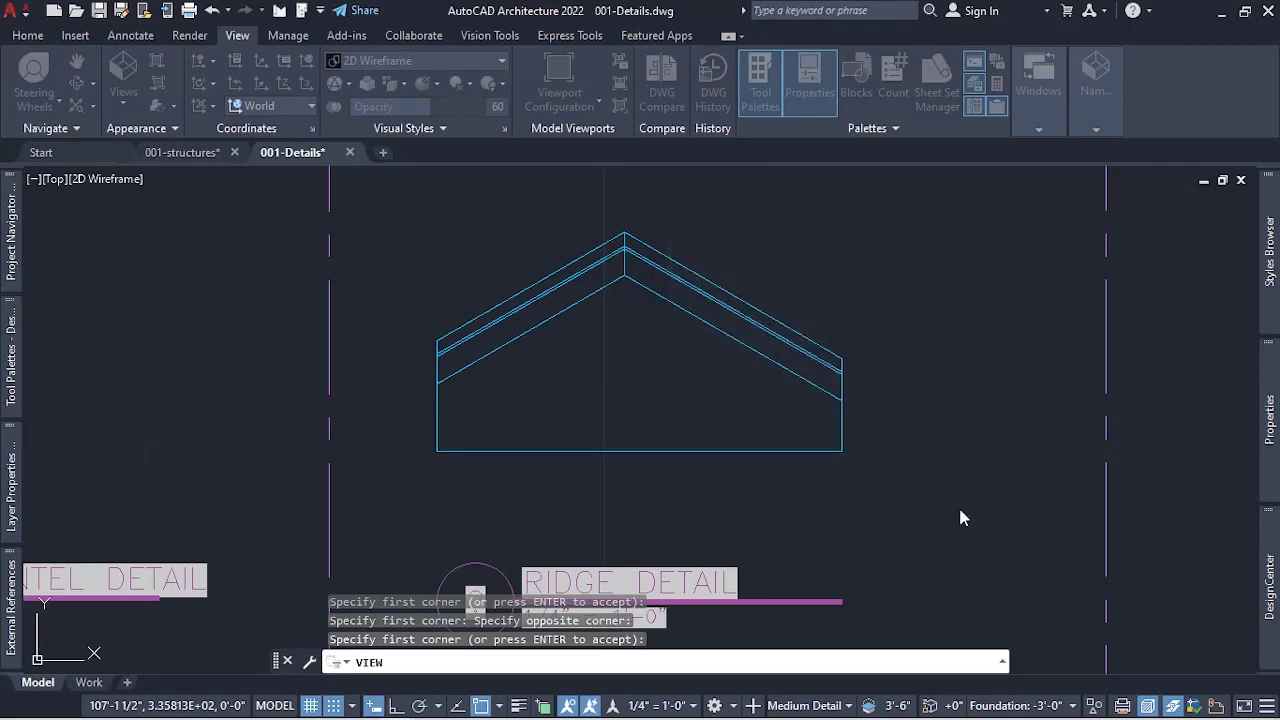
pyautogui.scroll(-4, 970, 456)
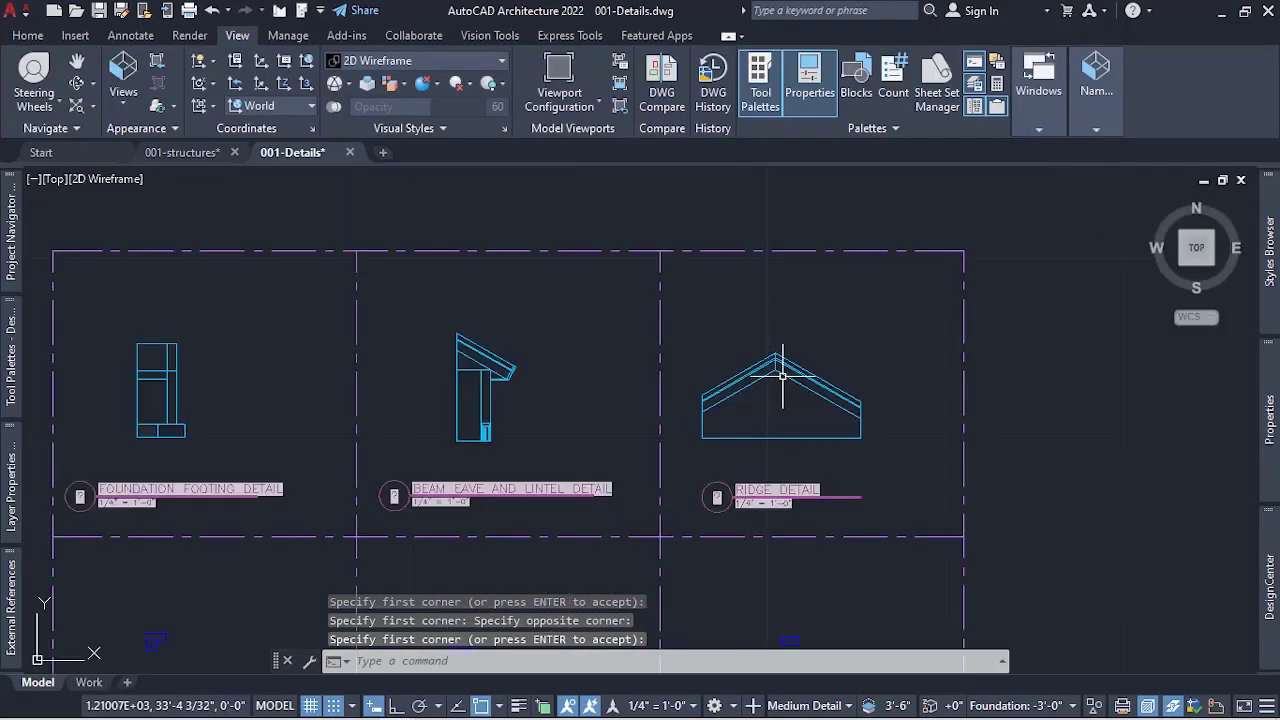
pyautogui.click(783, 371)
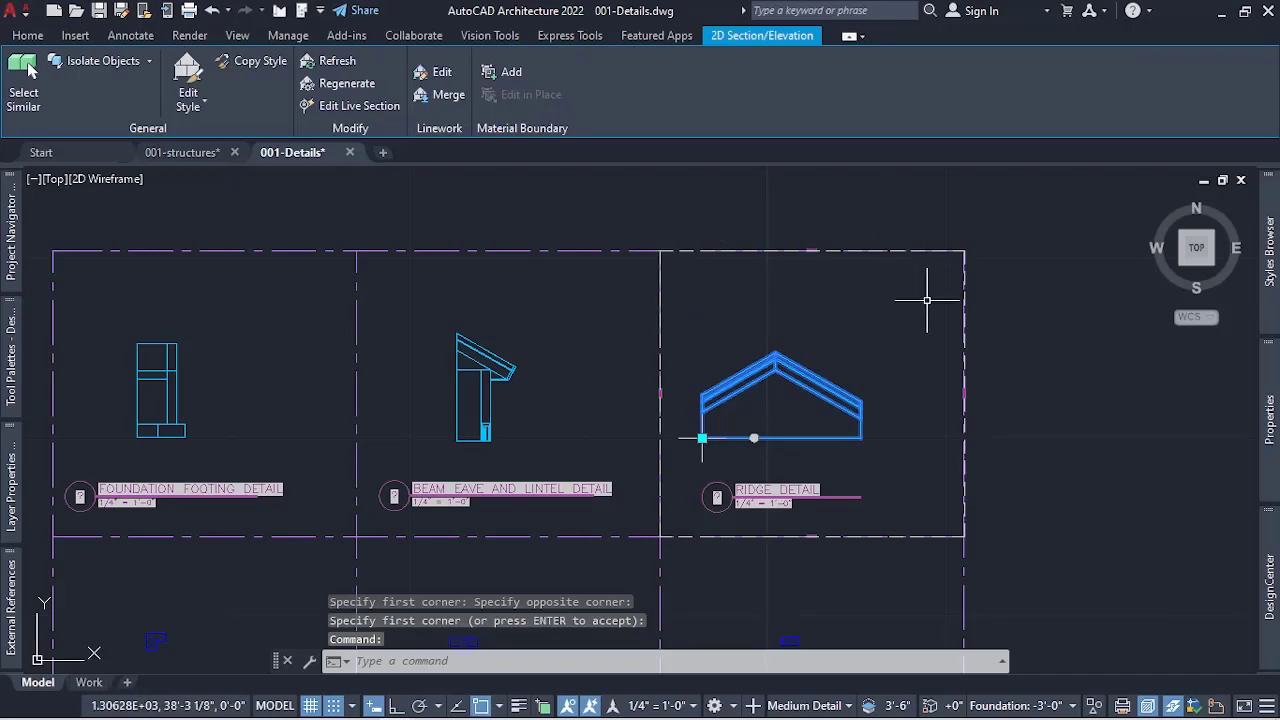
pyautogui.click(481, 366)
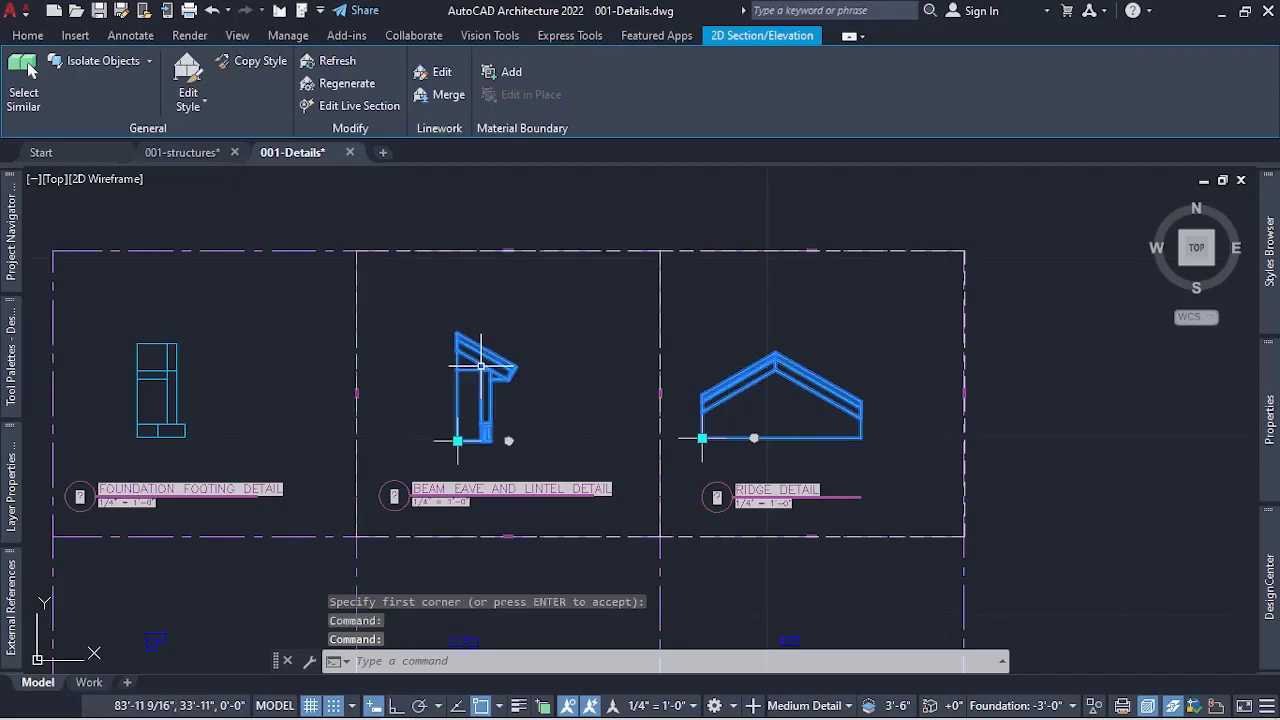
pyautogui.press('Escape')
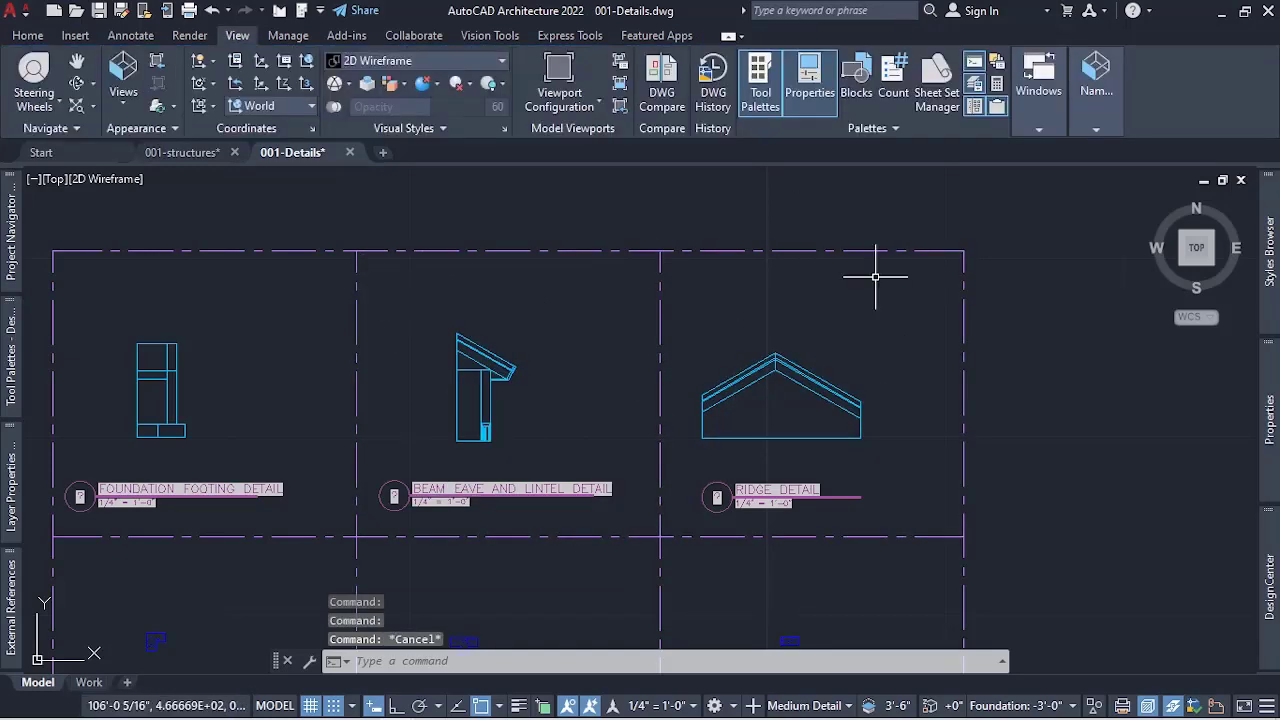
pyautogui.scroll(-2, 892, 277)
pyautogui.scroll(2, 459, 516)
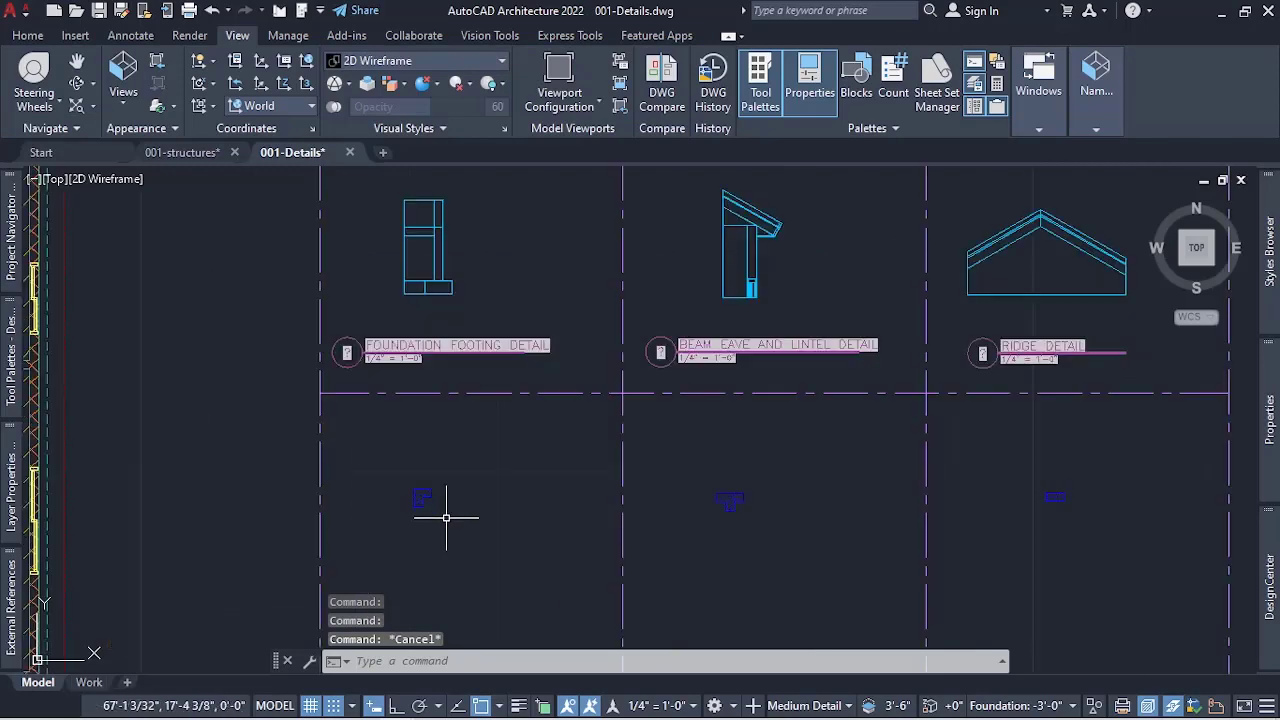
pyautogui.scroll(-2, 443, 486)
pyautogui.scroll(2, 434, 506)
pyautogui.scroll(2, 434, 505)
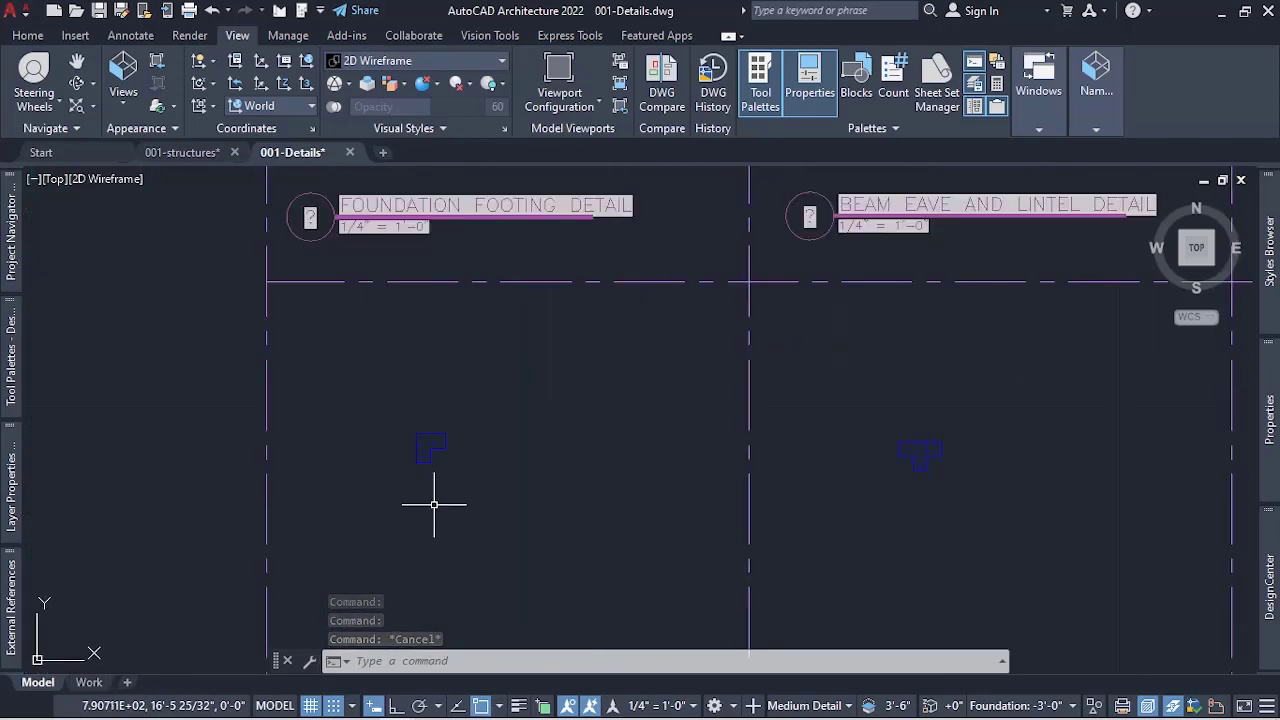
pyautogui.scroll(-4, 443, 460)
pyautogui.scroll(4, 464, 475)
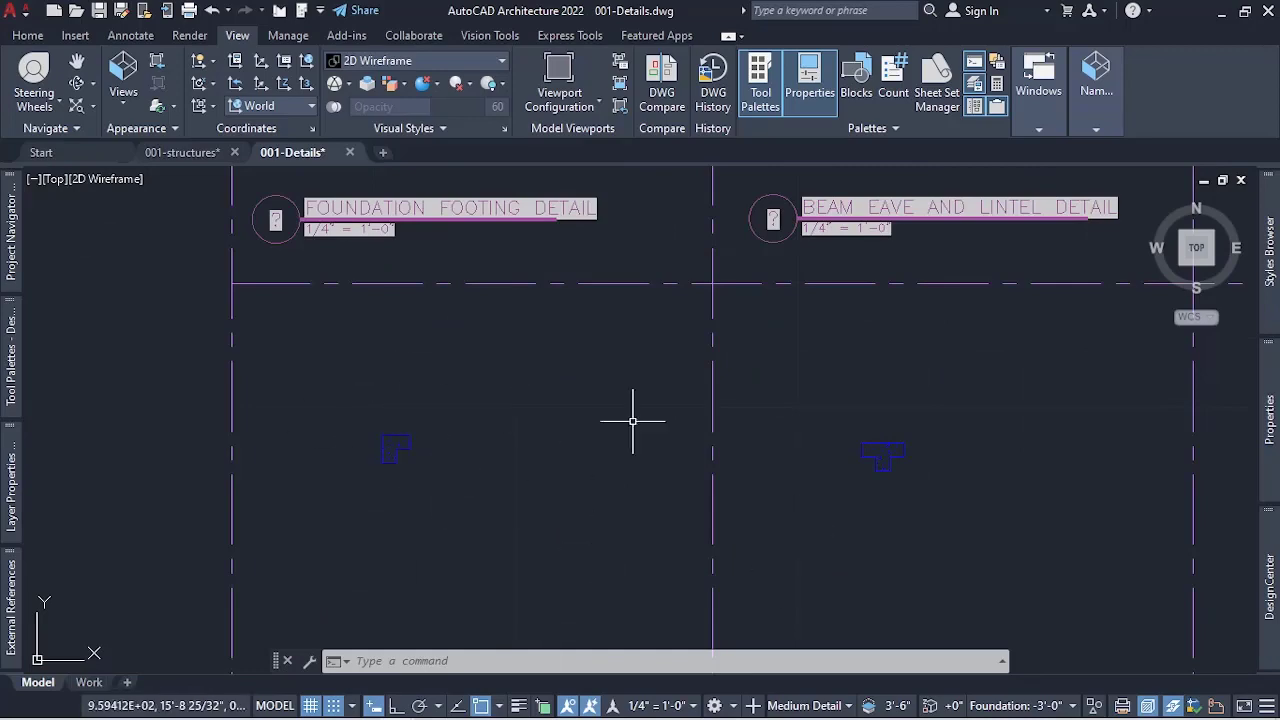
pyautogui.scroll(-4, 454, 433)
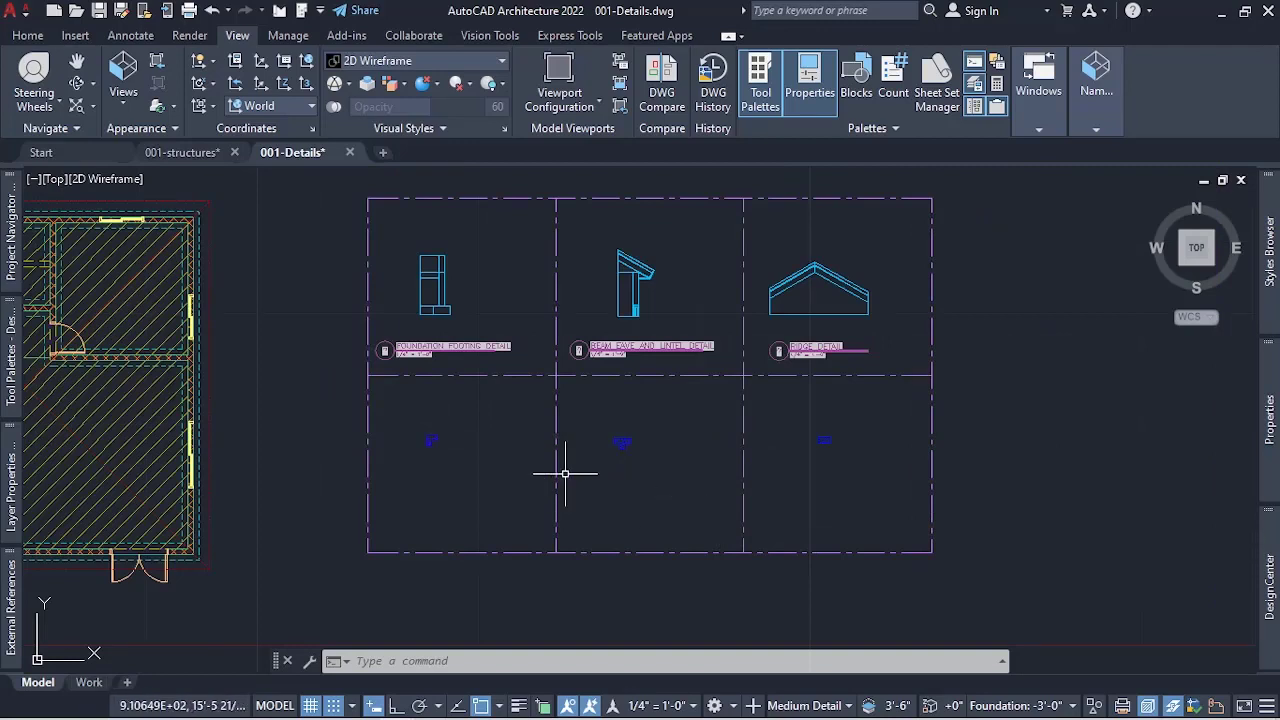
# - Open the New View dialog from Named Views, then cancel it without saving
pyautogui.click(1100, 127)
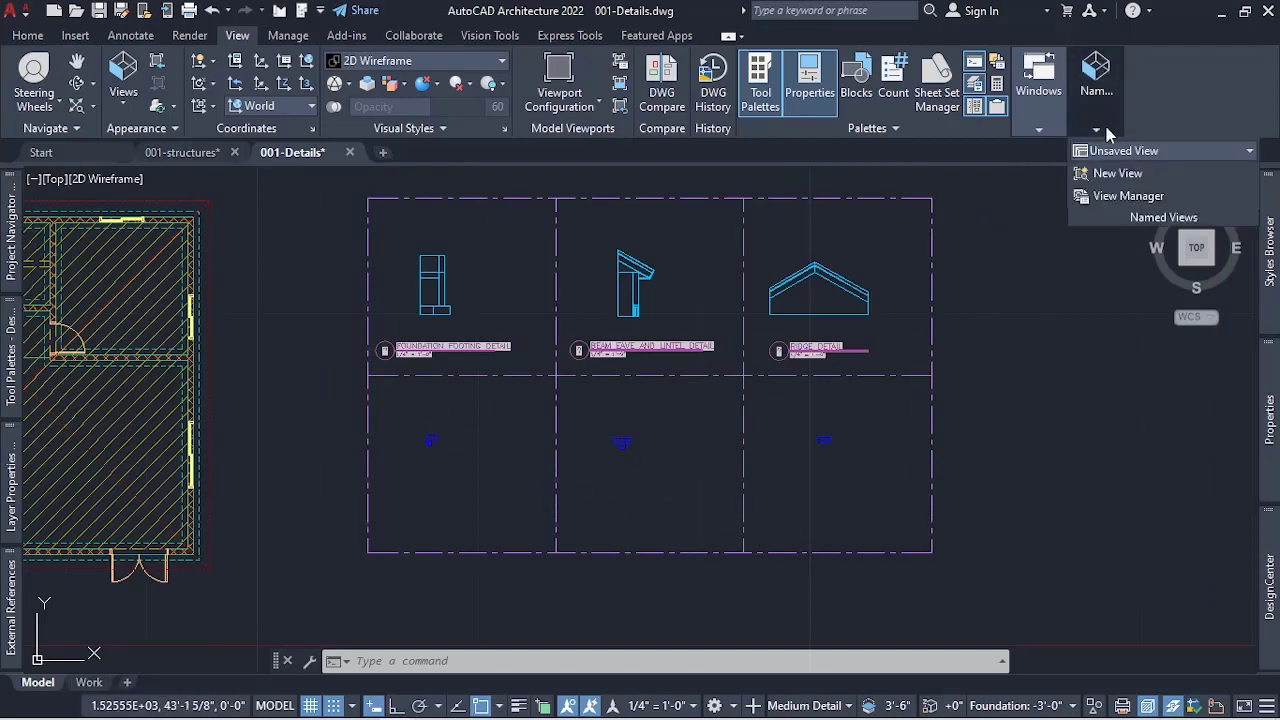
pyautogui.click(1133, 183)
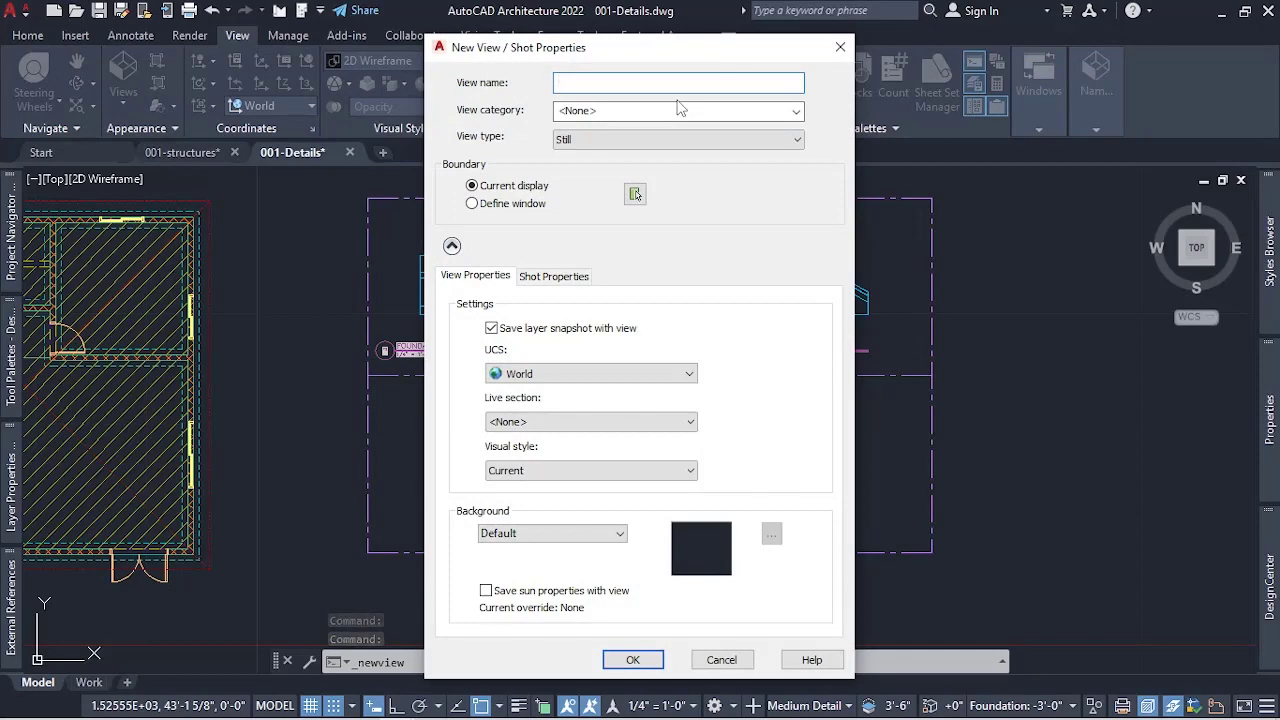
pyautogui.moveTo(699, 62); pyautogui.dragTo(903, 76)
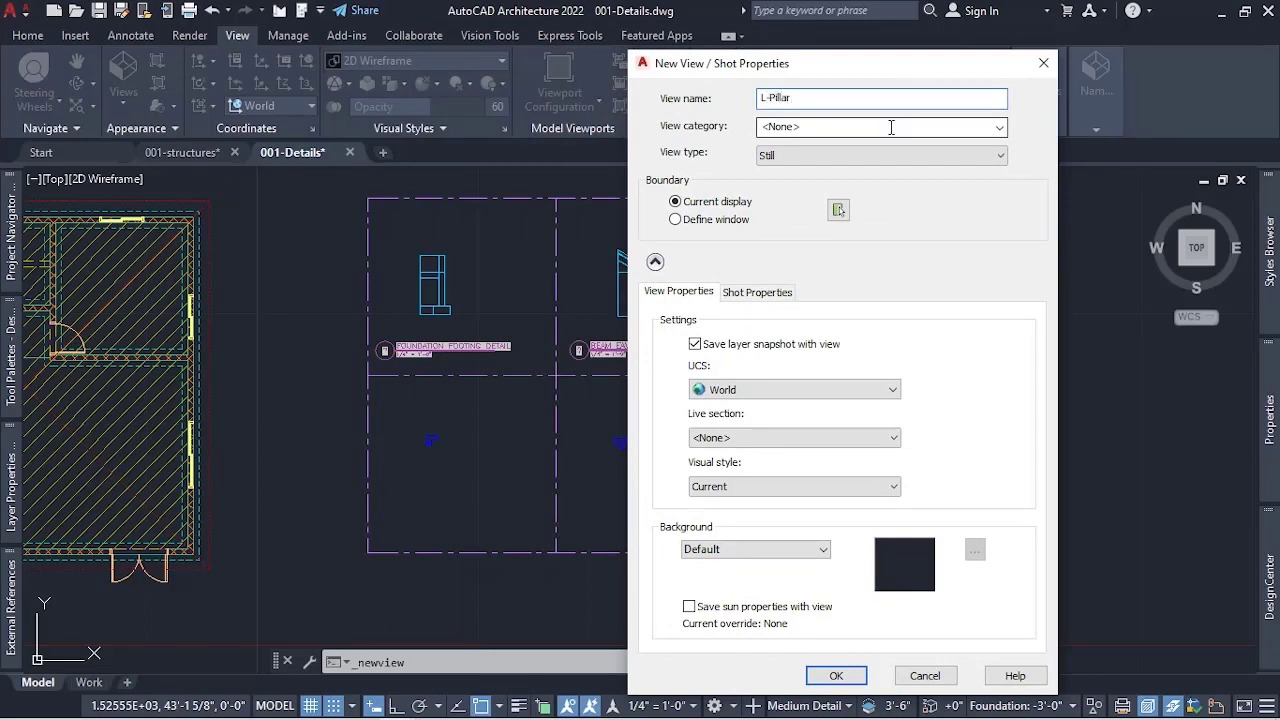
pyautogui.click(1041, 66)
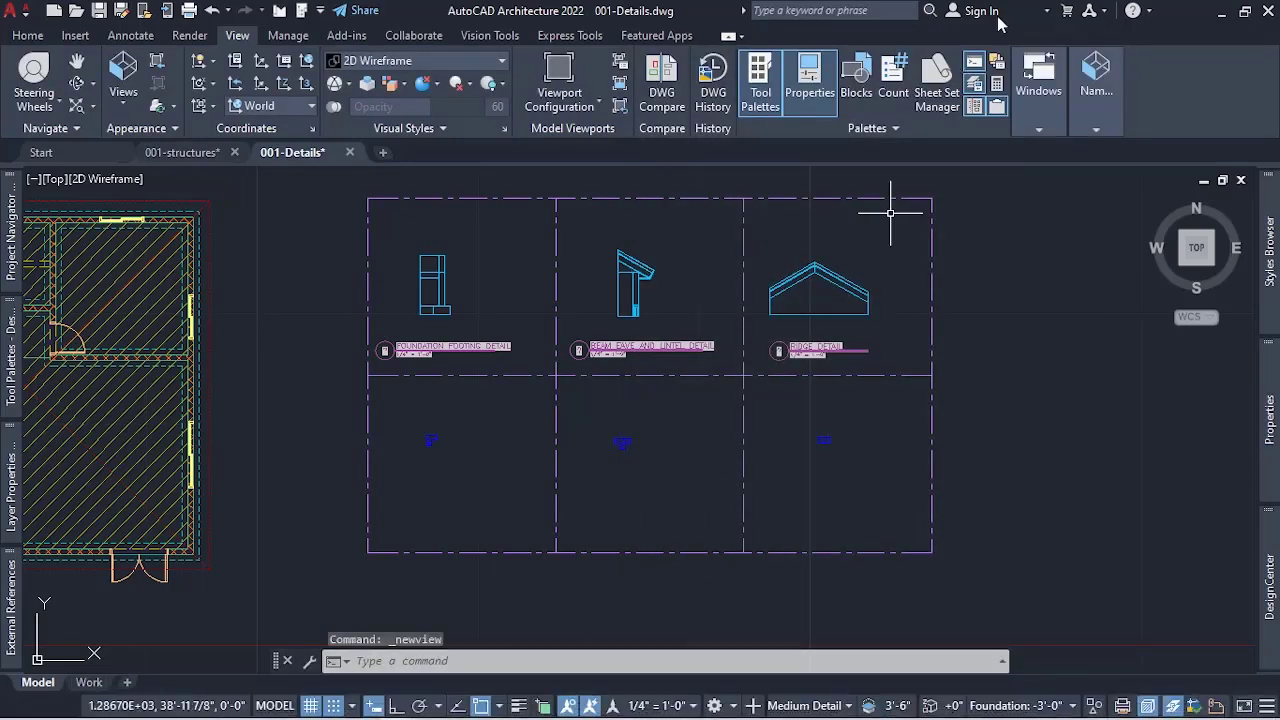
# - Save named view L-Pillar windowed around the lower-left pillar bay with visual style <None>
pyautogui.click(1097, 100)
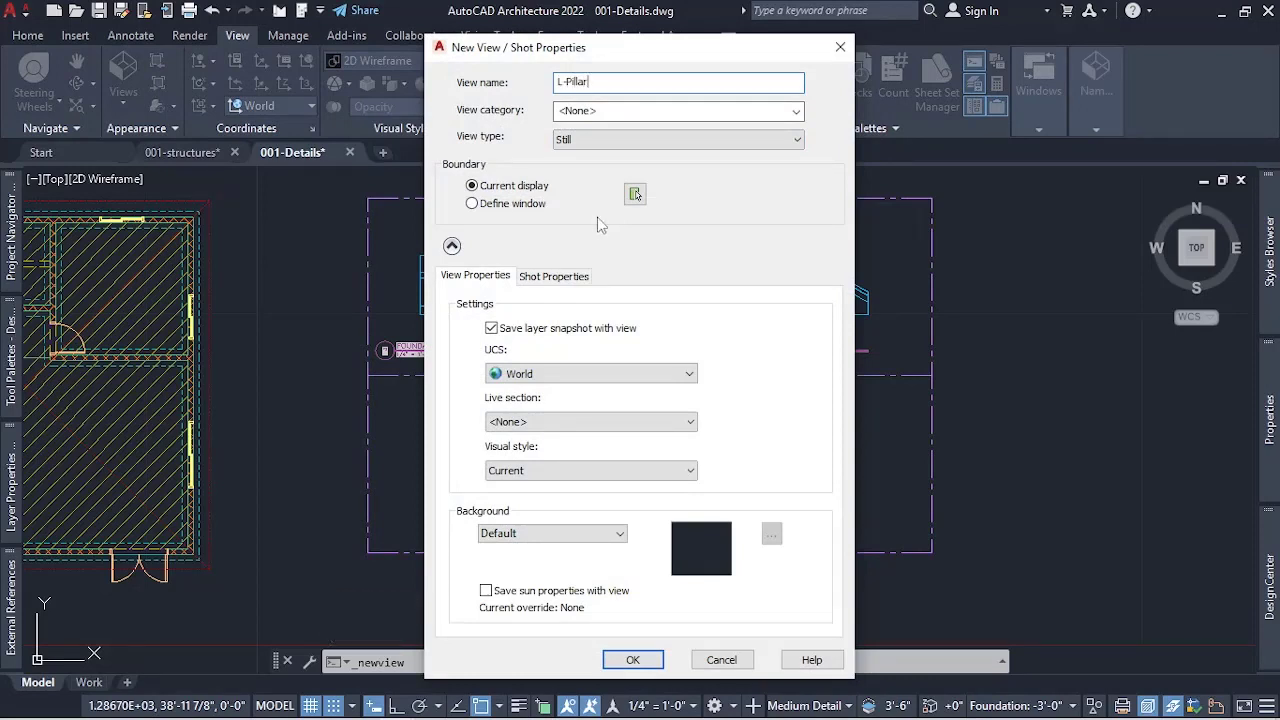
pyautogui.click(515, 204)
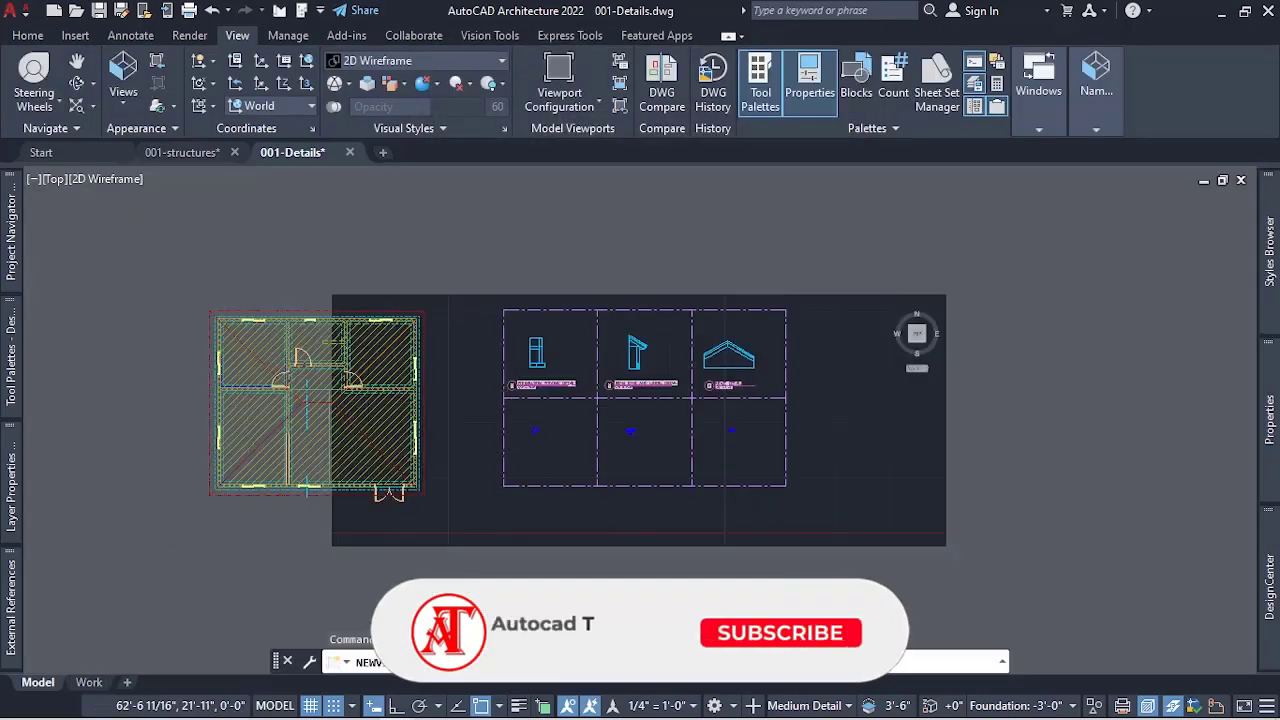
pyautogui.scroll(4, 519, 409)
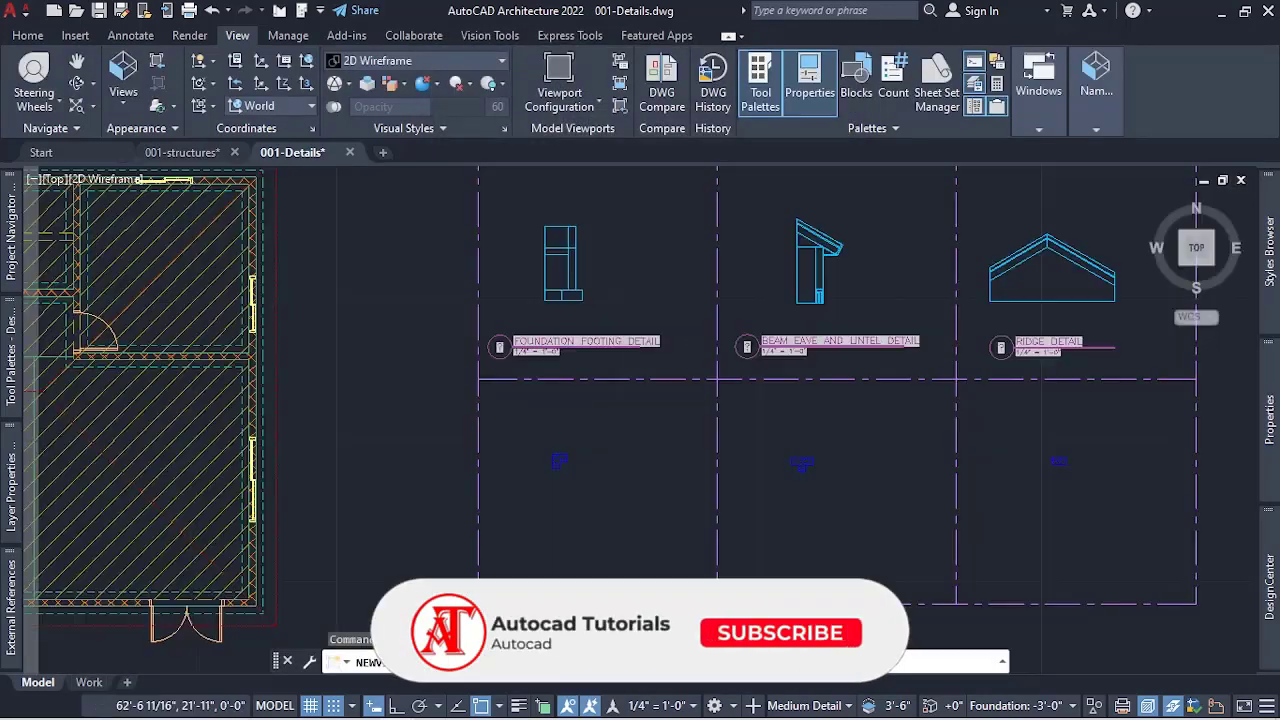
pyautogui.click(479, 378)
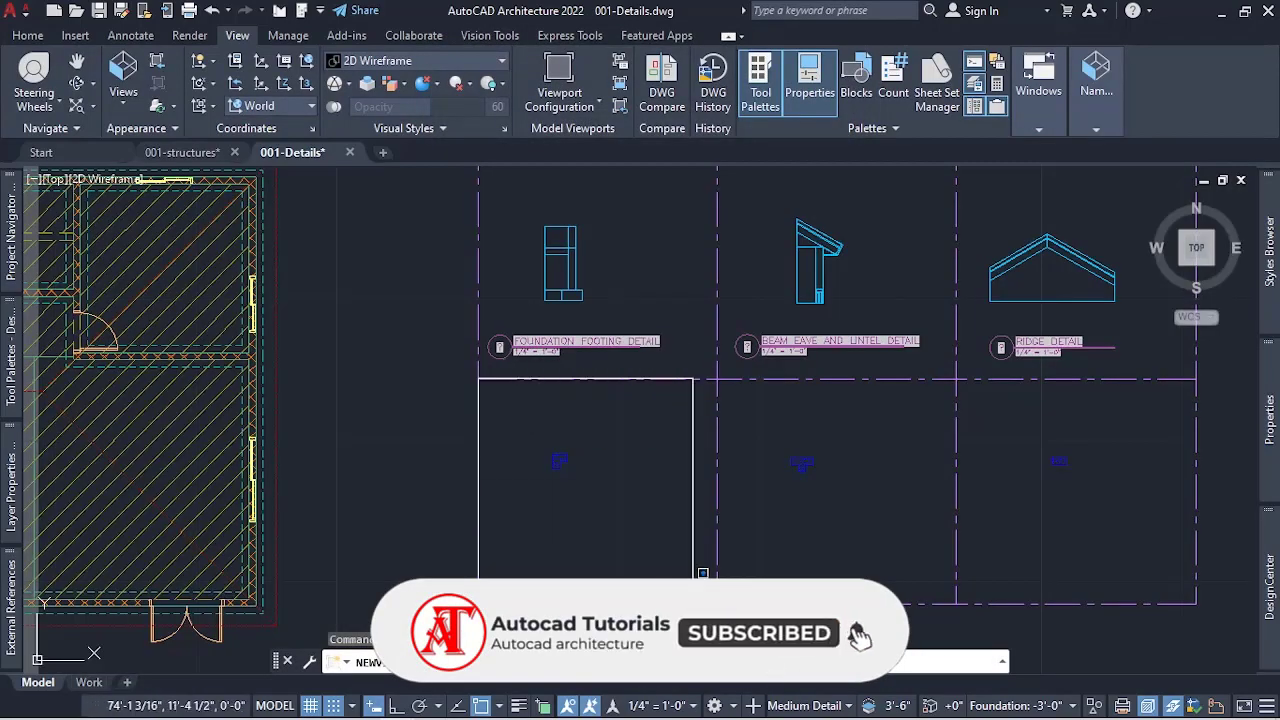
pyautogui.click(716, 578)
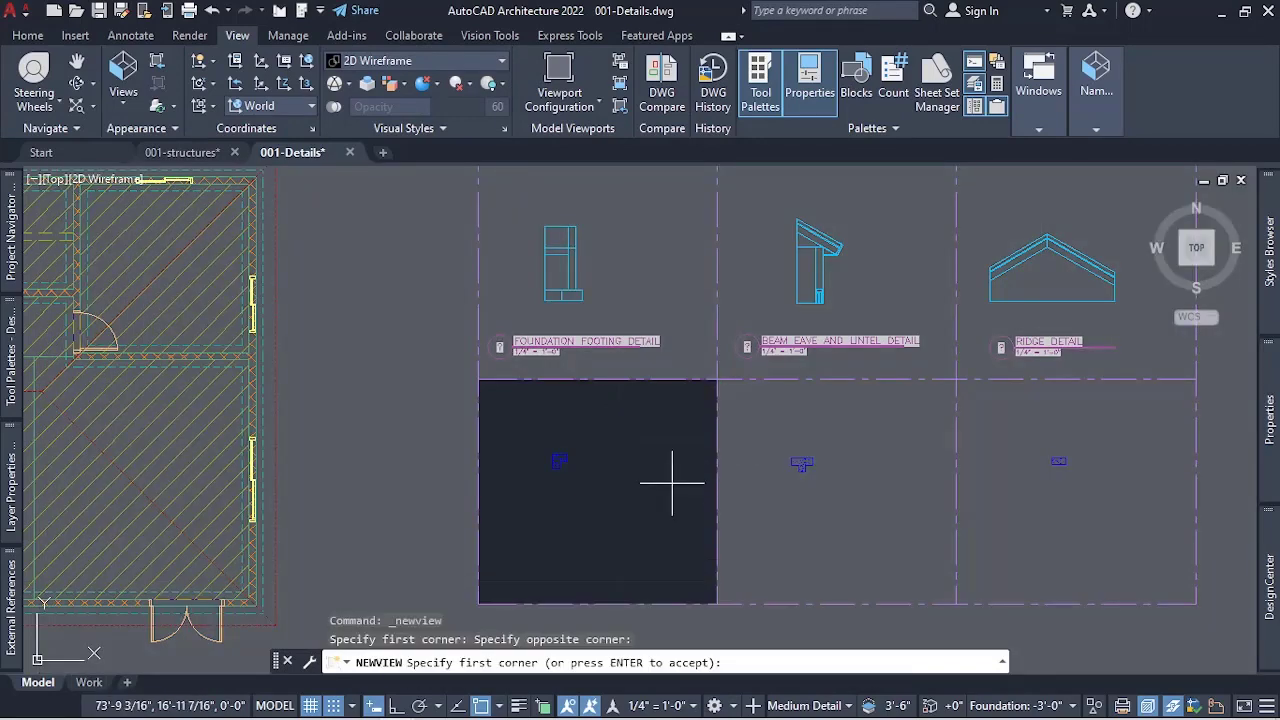
pyautogui.press('Return')
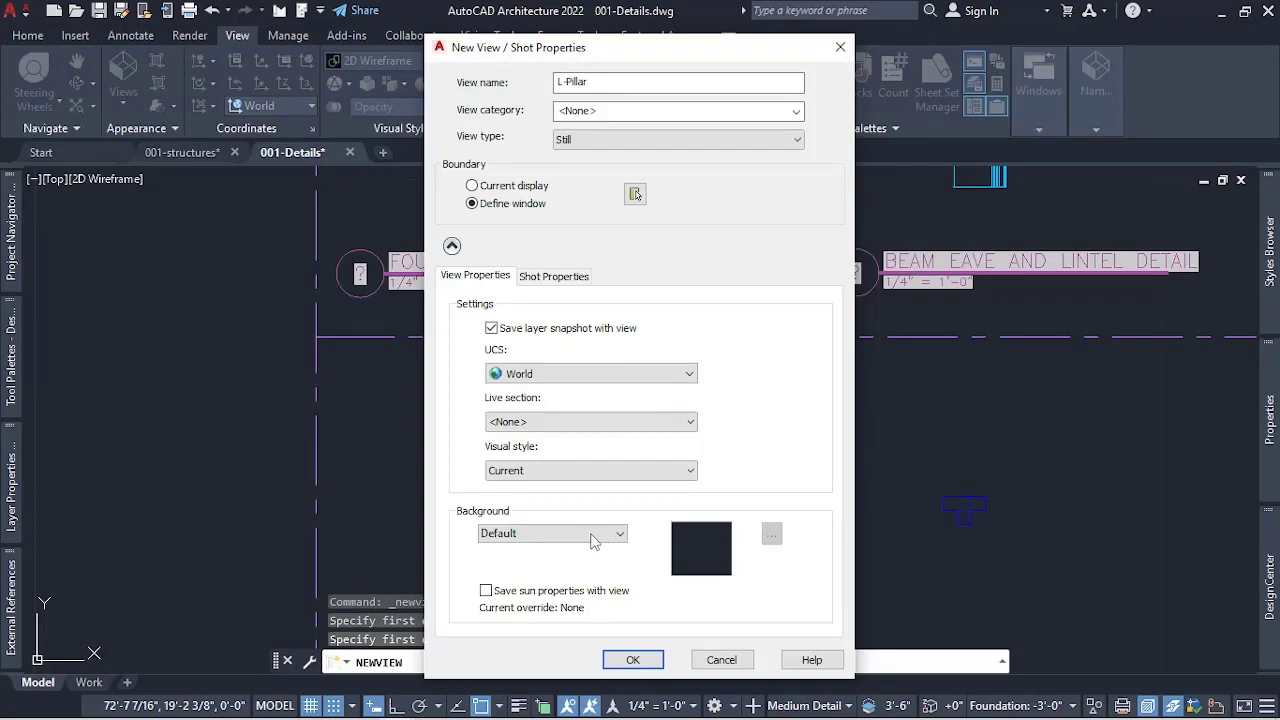
pyautogui.click(620, 470)
pyautogui.click(600, 488)
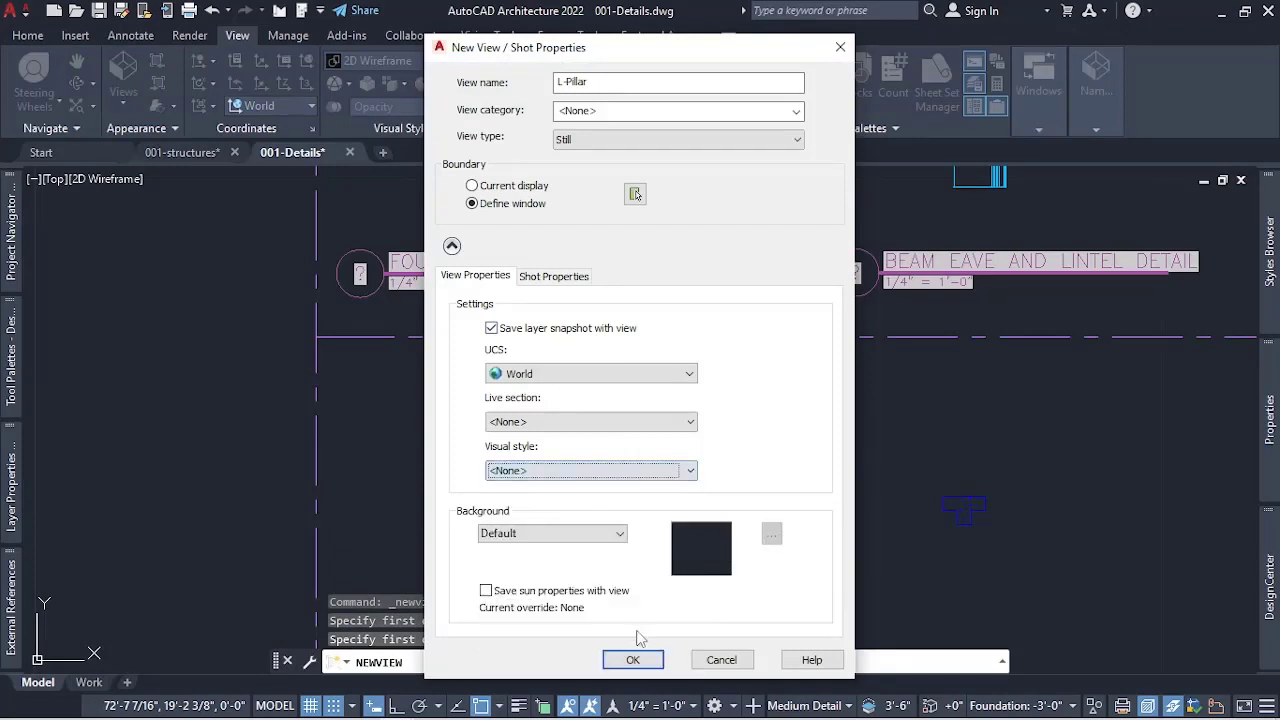
pyautogui.click(634, 660)
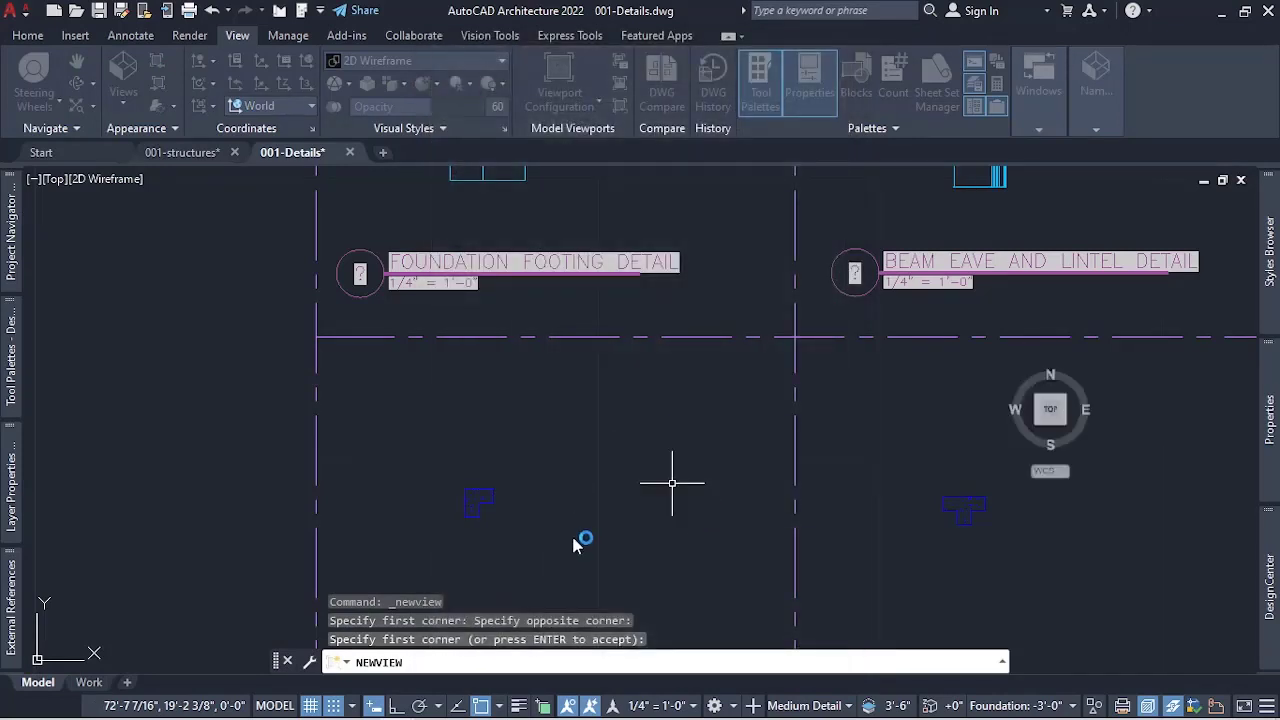
pyautogui.scroll(-2, 263, 406)
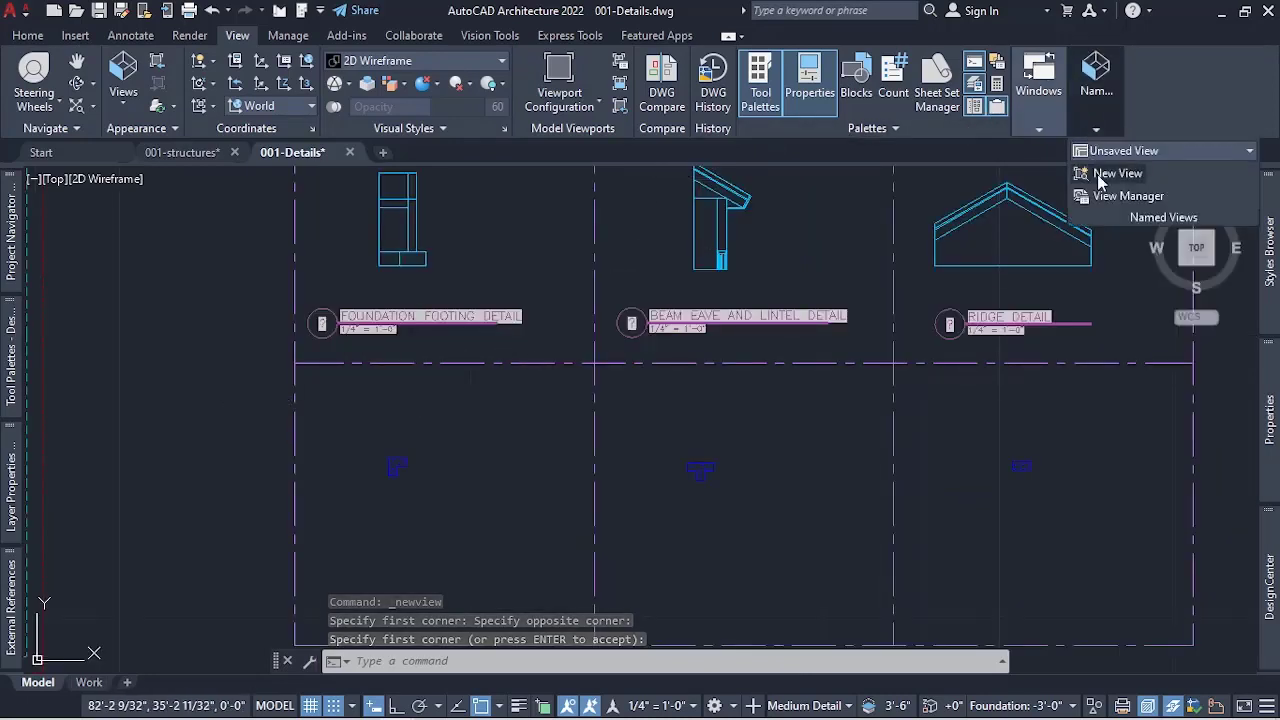
# - Start a new named view T-Pillar bounded by a window around the middle lower pillar panel
pyautogui.press('Return')
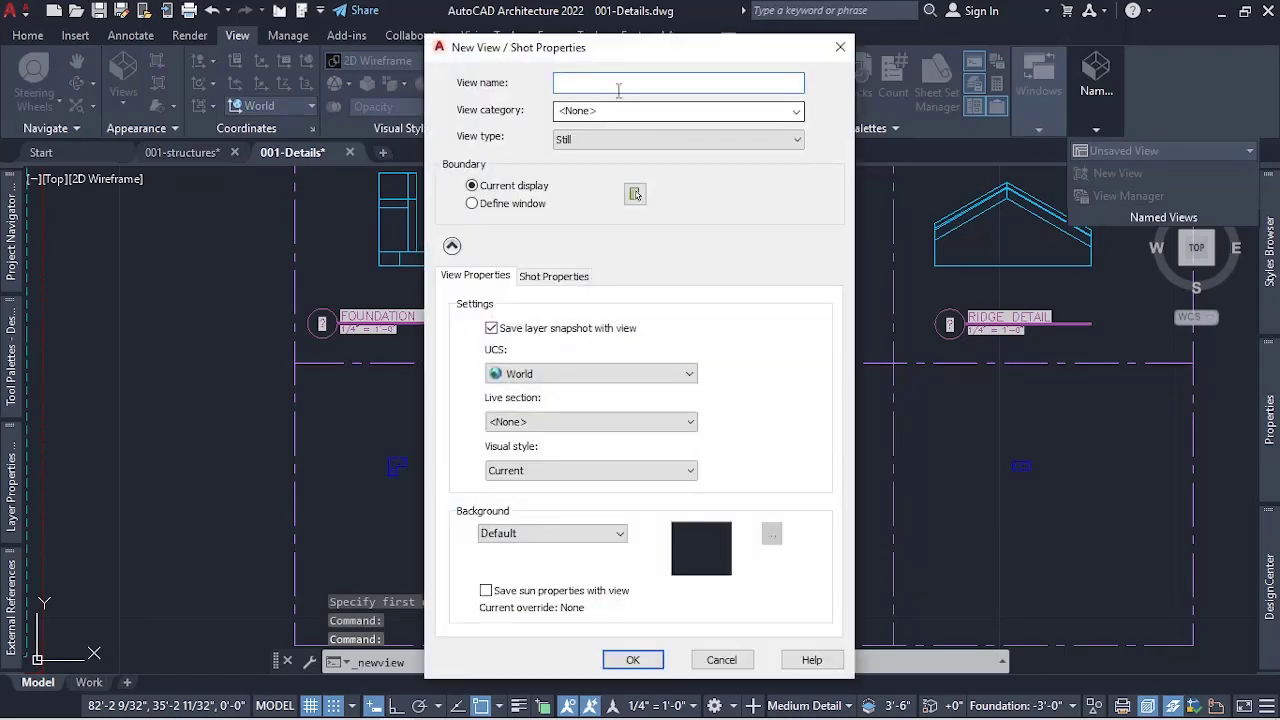
pyautogui.write('T-Pillar')
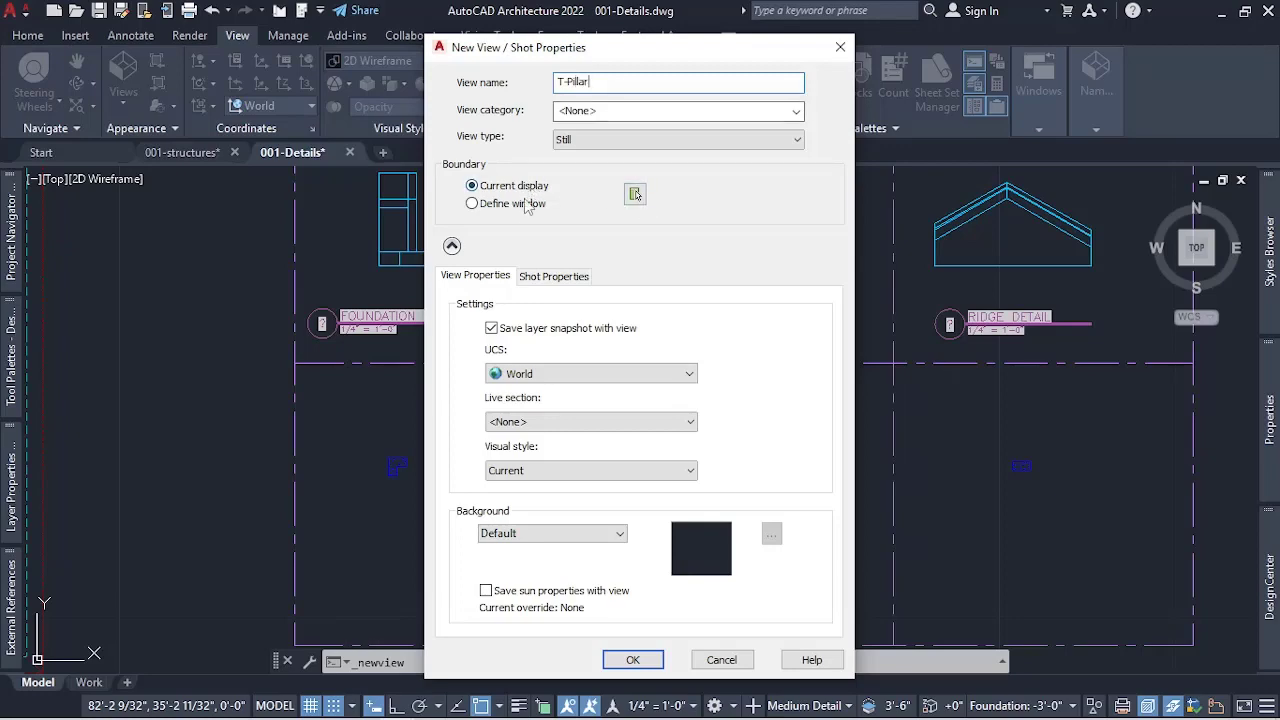
pyautogui.click(472, 203)
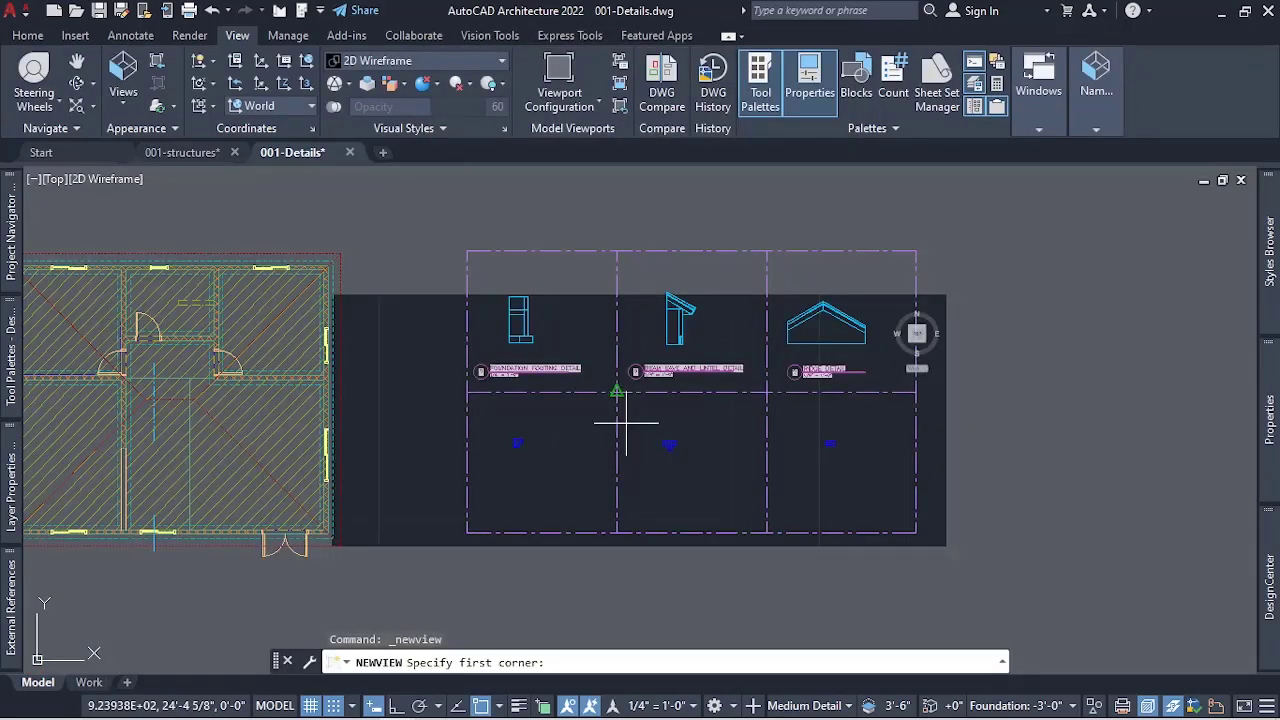
pyautogui.scroll(3, 623, 410)
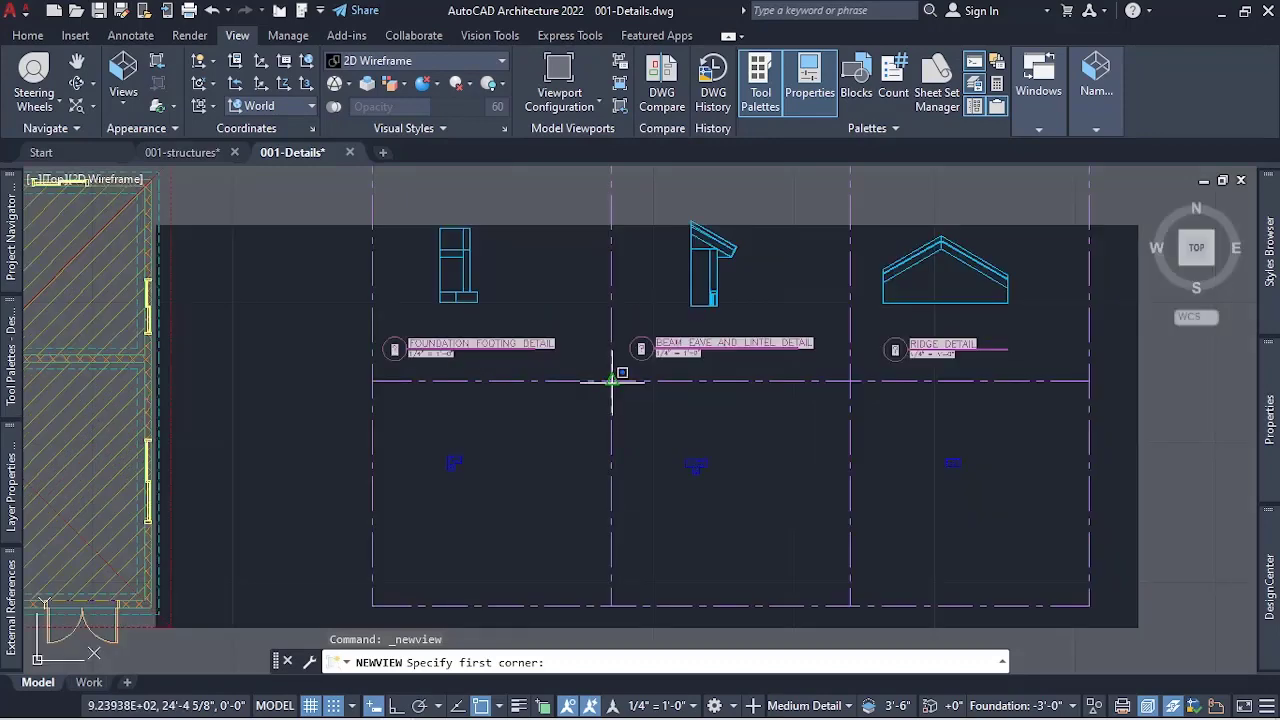
pyautogui.click(612, 380)
pyautogui.click(850, 604)
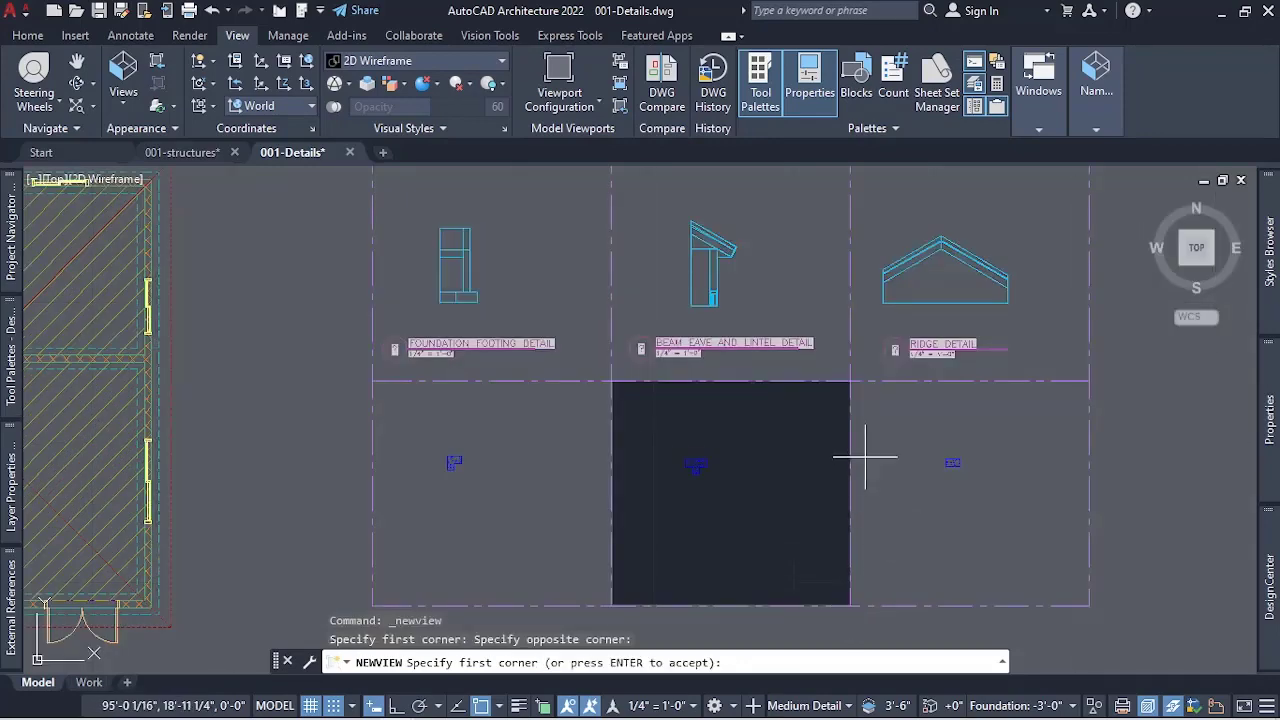
pyautogui.press('Return')
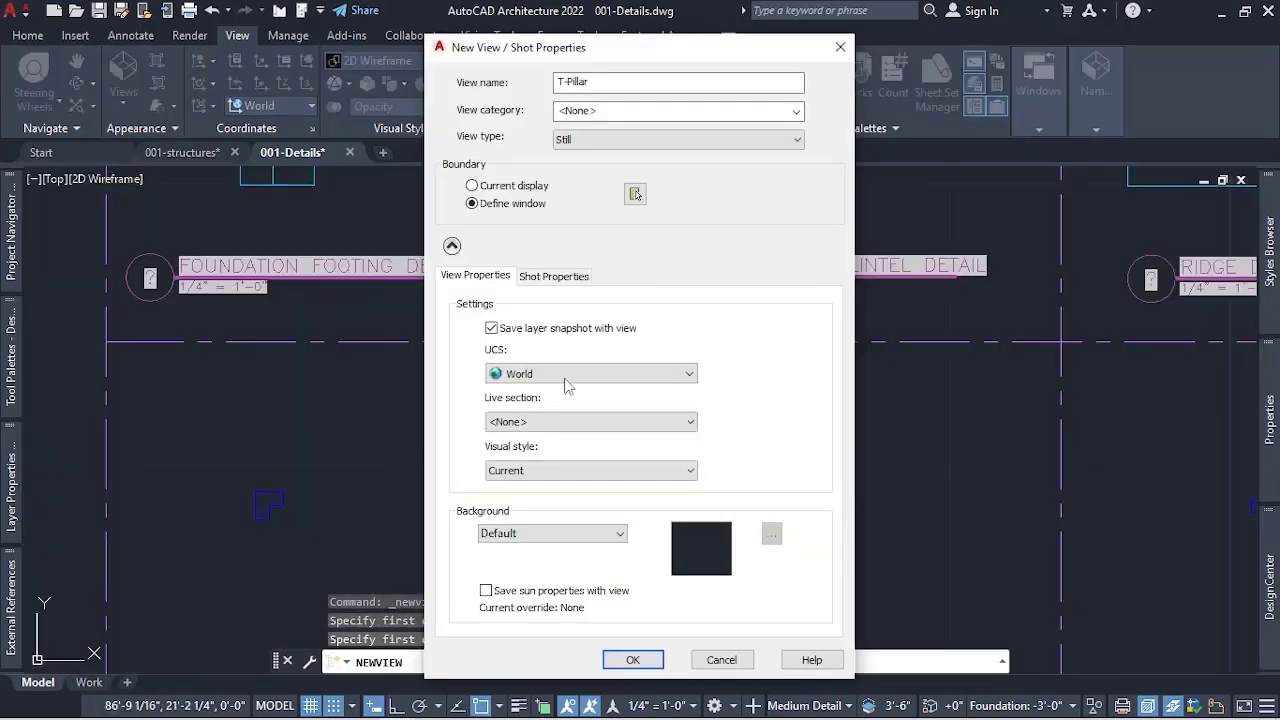
# - Set the T-Pillar view's visual style to <None> and save it
pyautogui.click(575, 470)
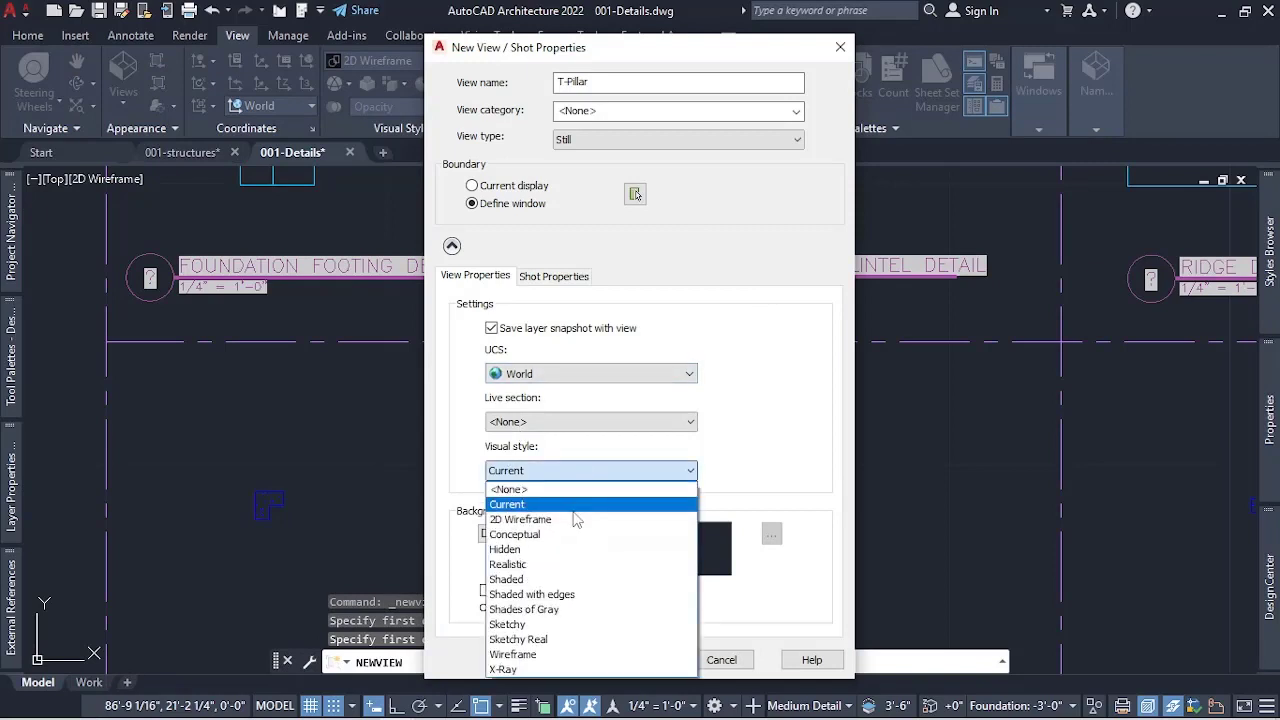
pyautogui.click(571, 497)
pyautogui.click(585, 477)
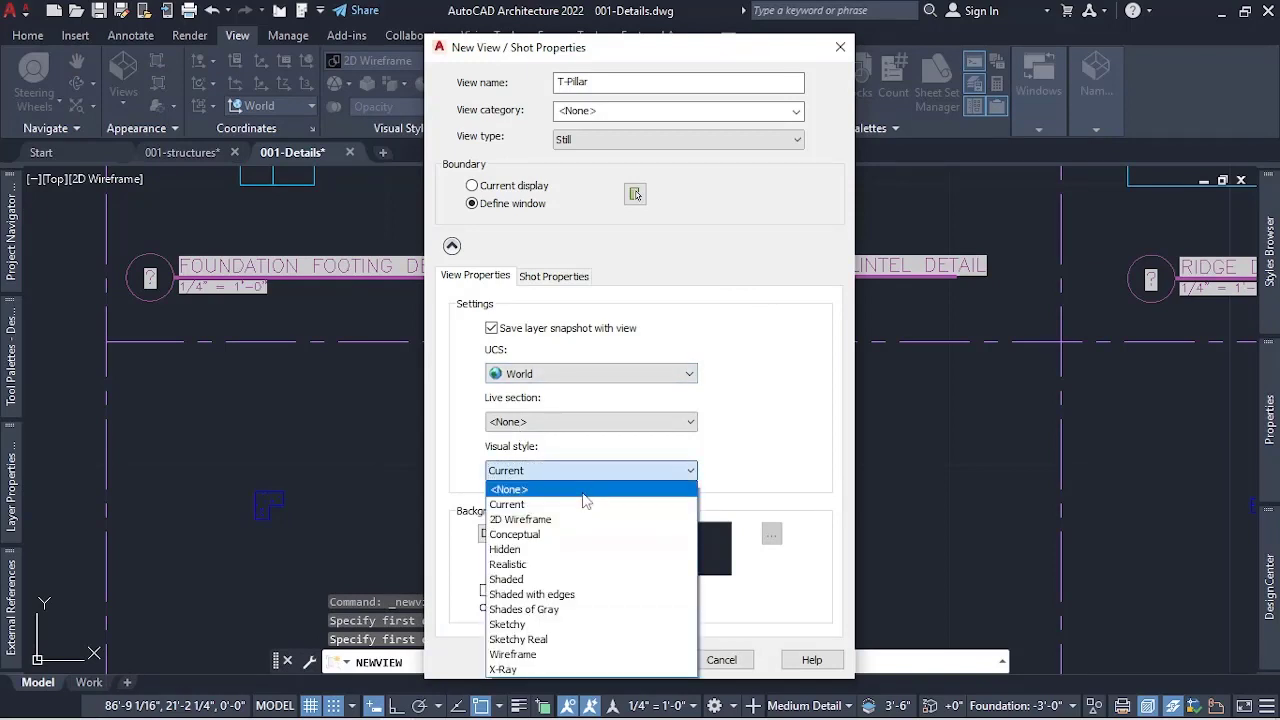
pyautogui.click(588, 489)
pyautogui.click(636, 660)
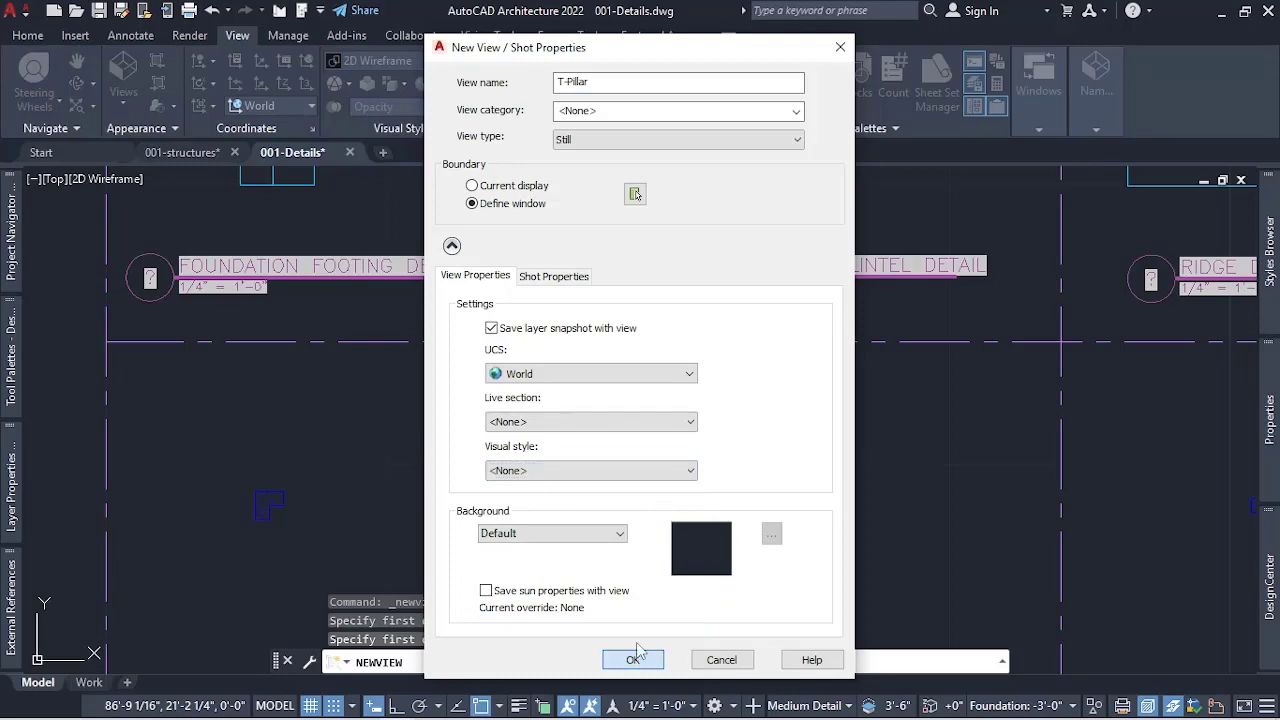
pyautogui.scroll(-2, 418, 371)
pyautogui.scroll(-1, 706, 371)
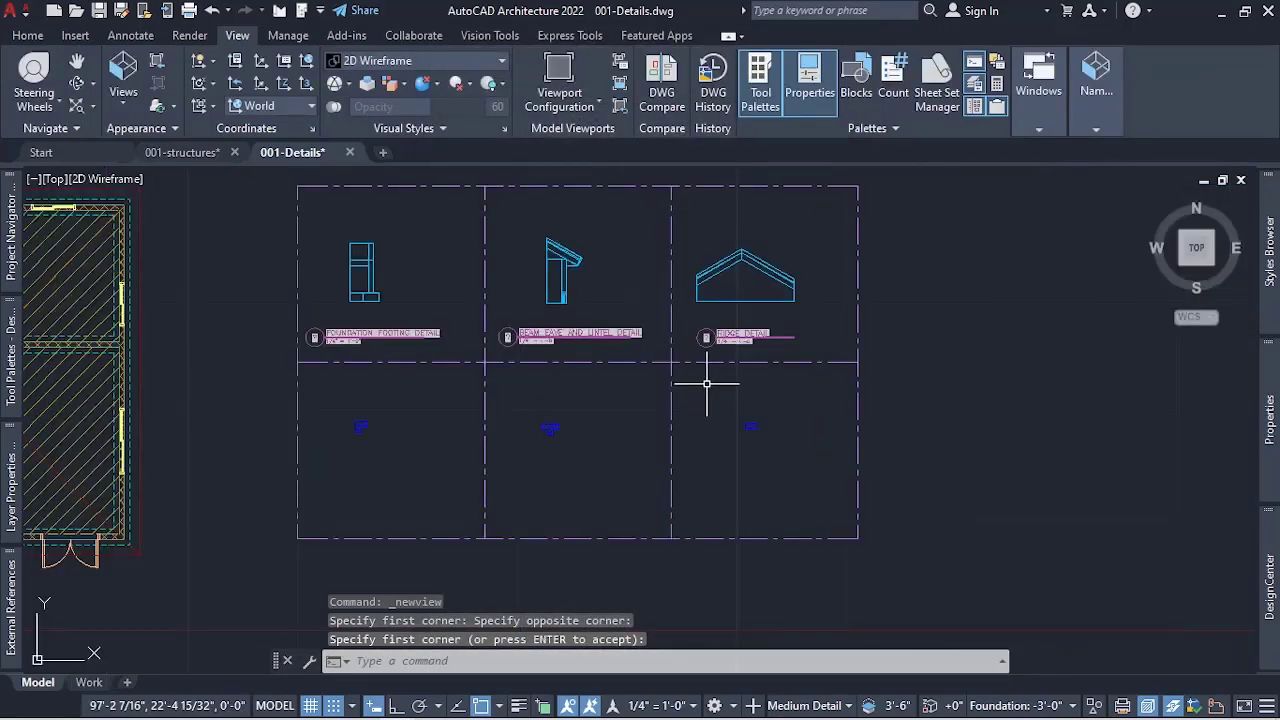
pyautogui.scroll(1, 771, 380)
# - Save named view I-Pillar windowed around the lower-right pillar panel with visual style <None>
pyautogui.click(1098, 130)
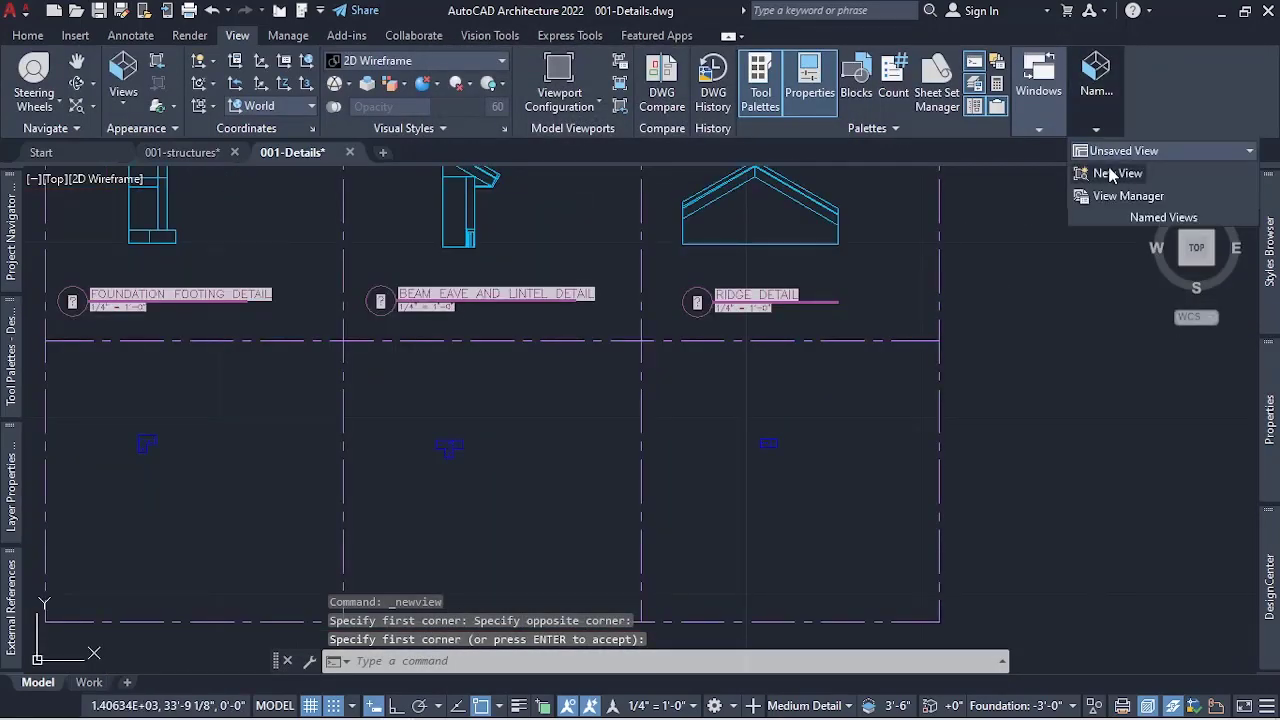
pyautogui.press('Return')
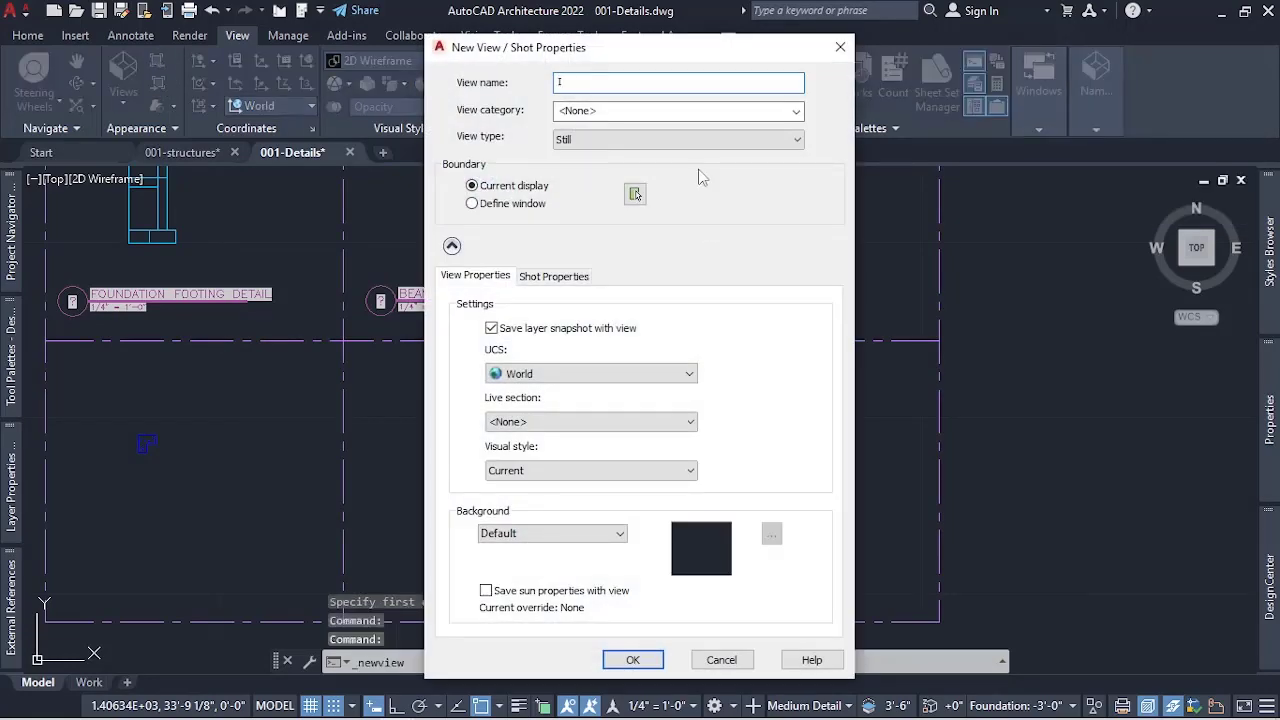
pyautogui.write('1-Pl')
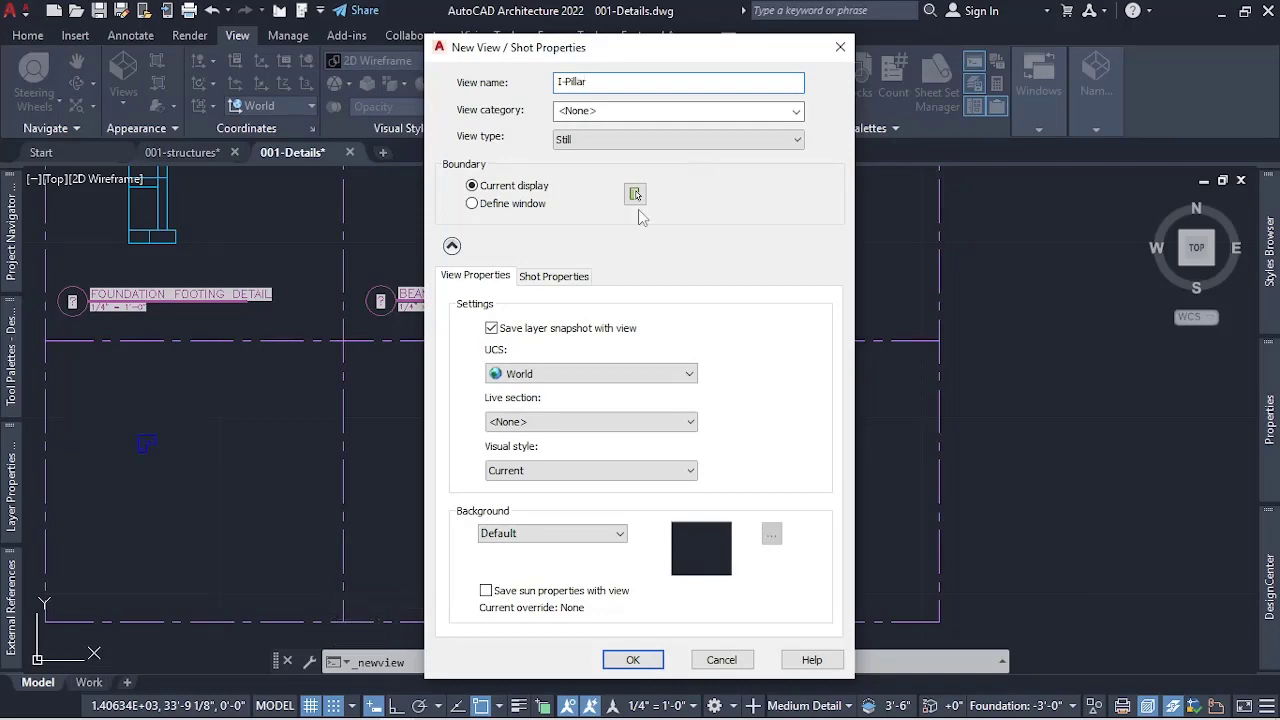
pyautogui.click(536, 206)
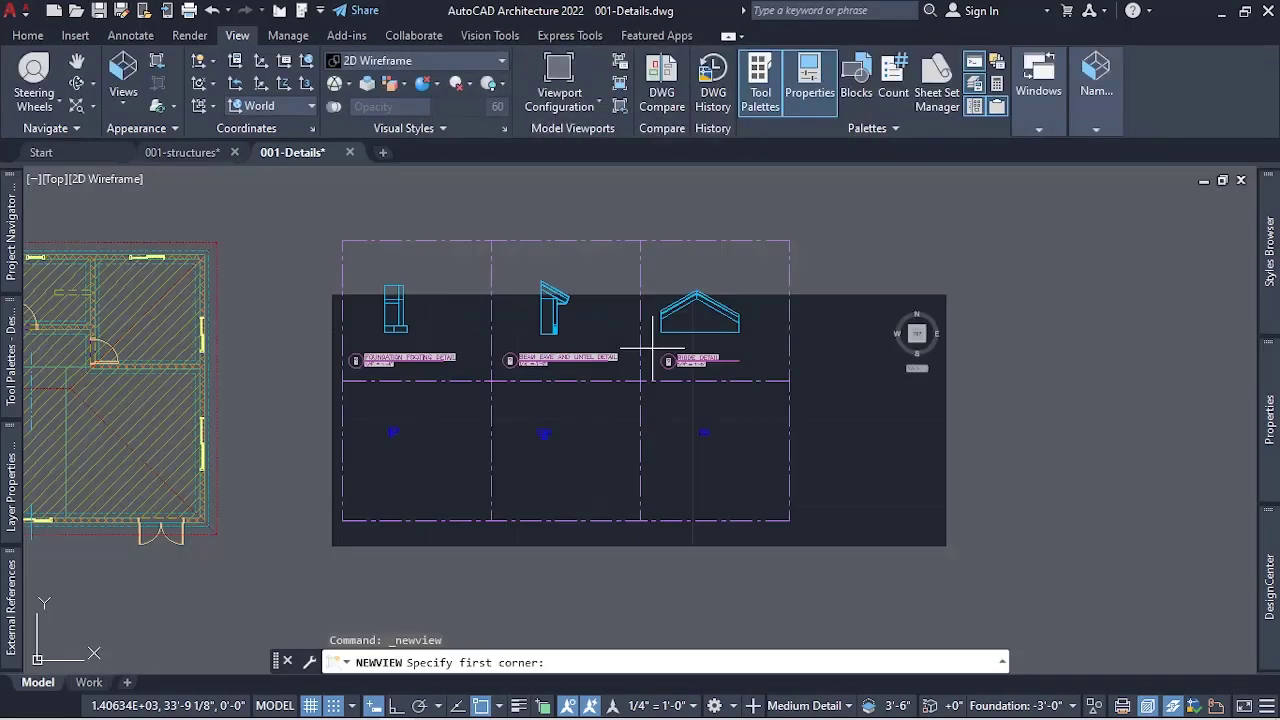
pyautogui.click(641, 380)
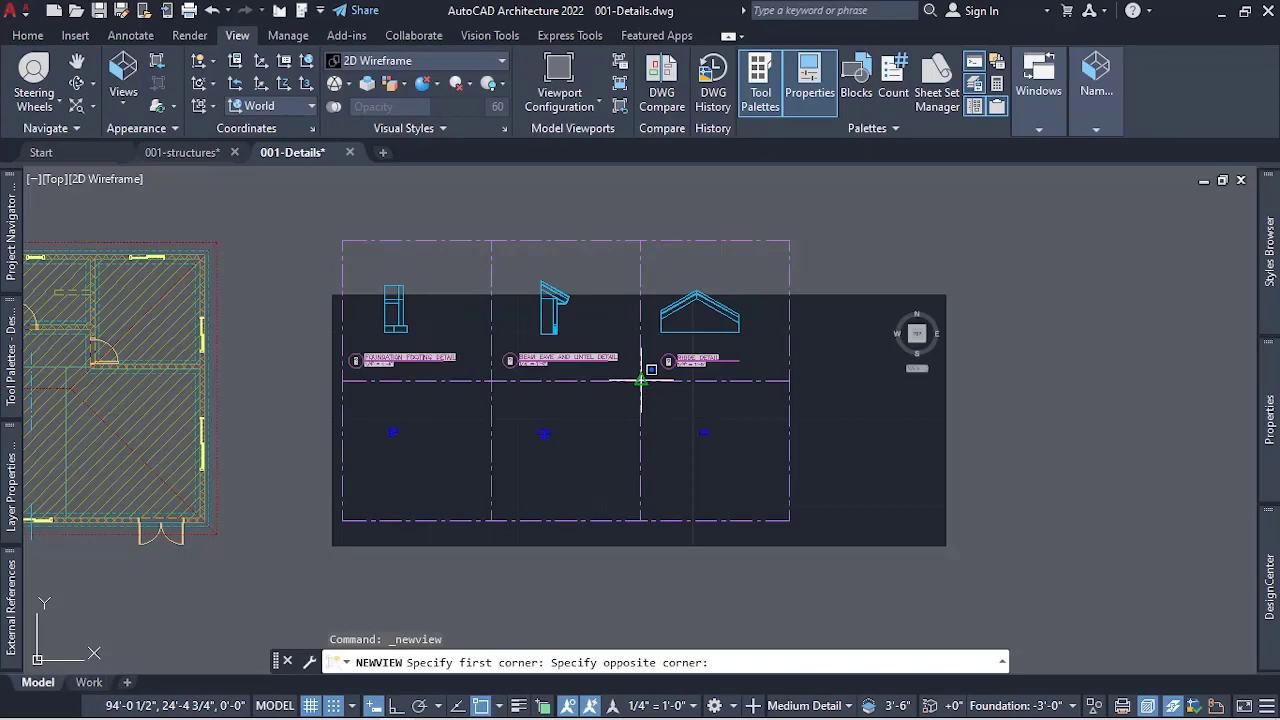
pyautogui.click(790, 519)
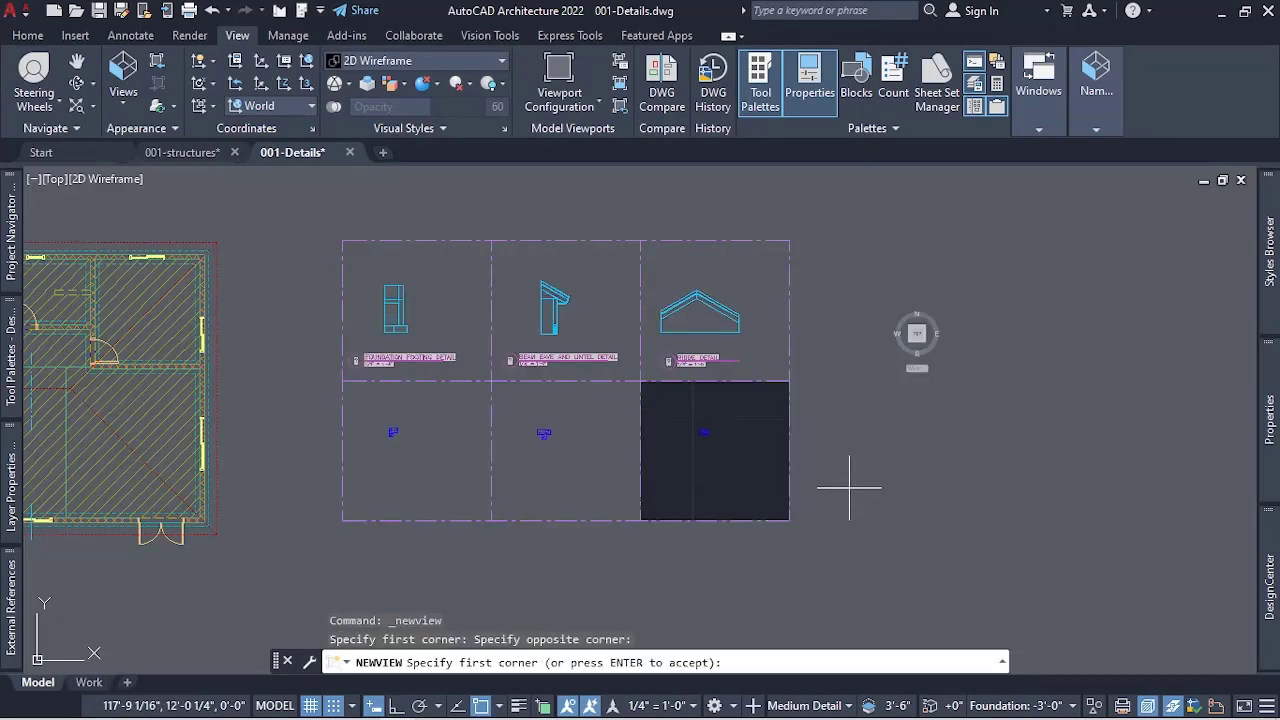
pyautogui.press('Return')
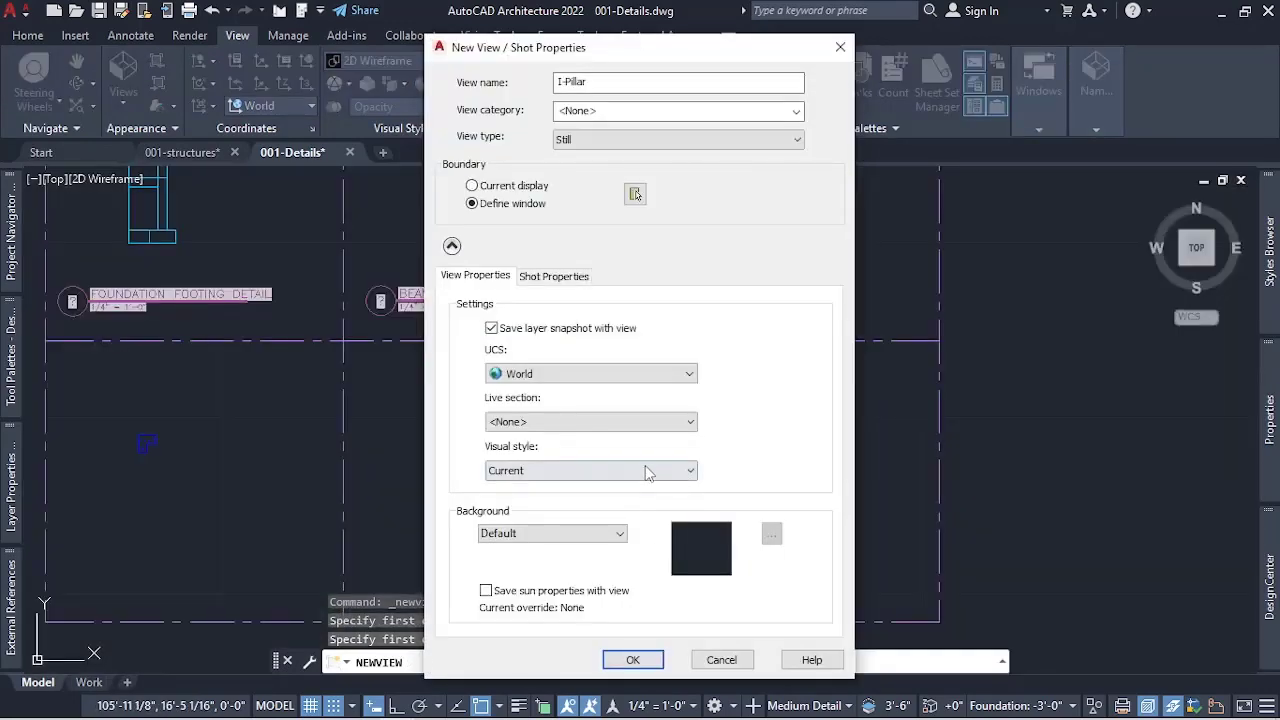
pyautogui.click(651, 471)
pyautogui.click(631, 492)
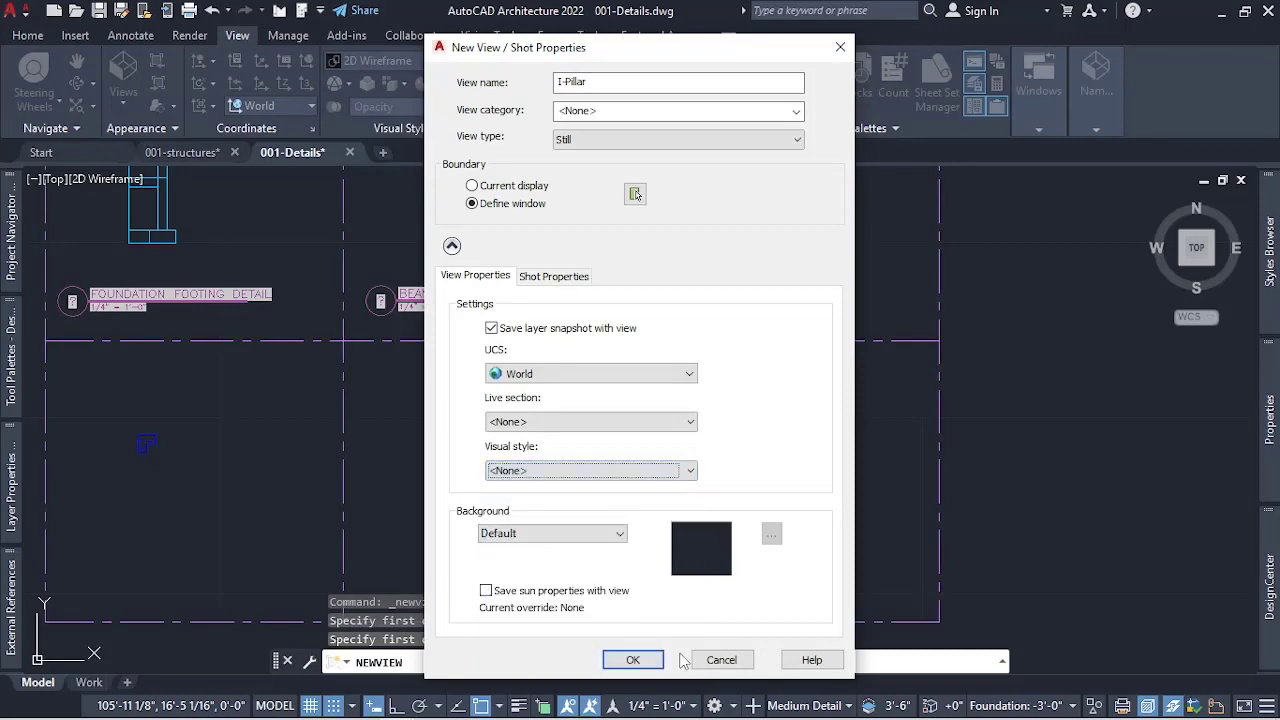
pyautogui.click(640, 660)
pyautogui.scroll(-4, 1050, 398)
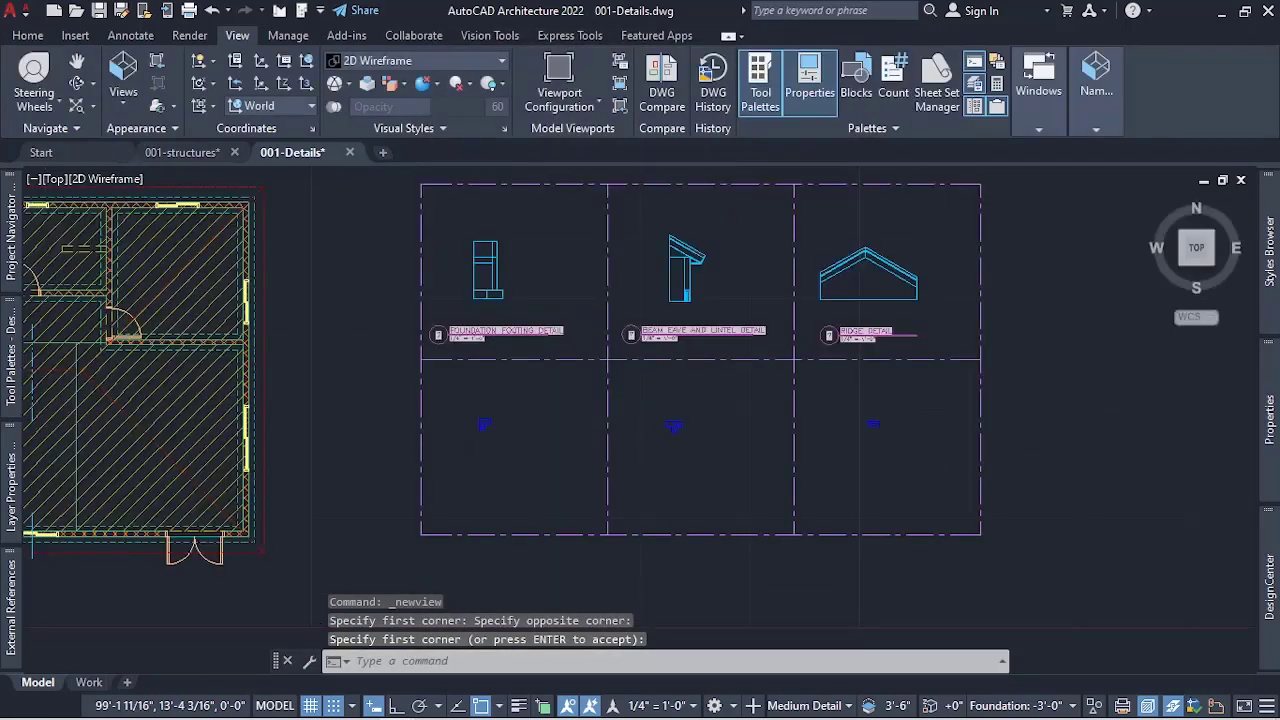
pyautogui.scroll(2, 609, 314)
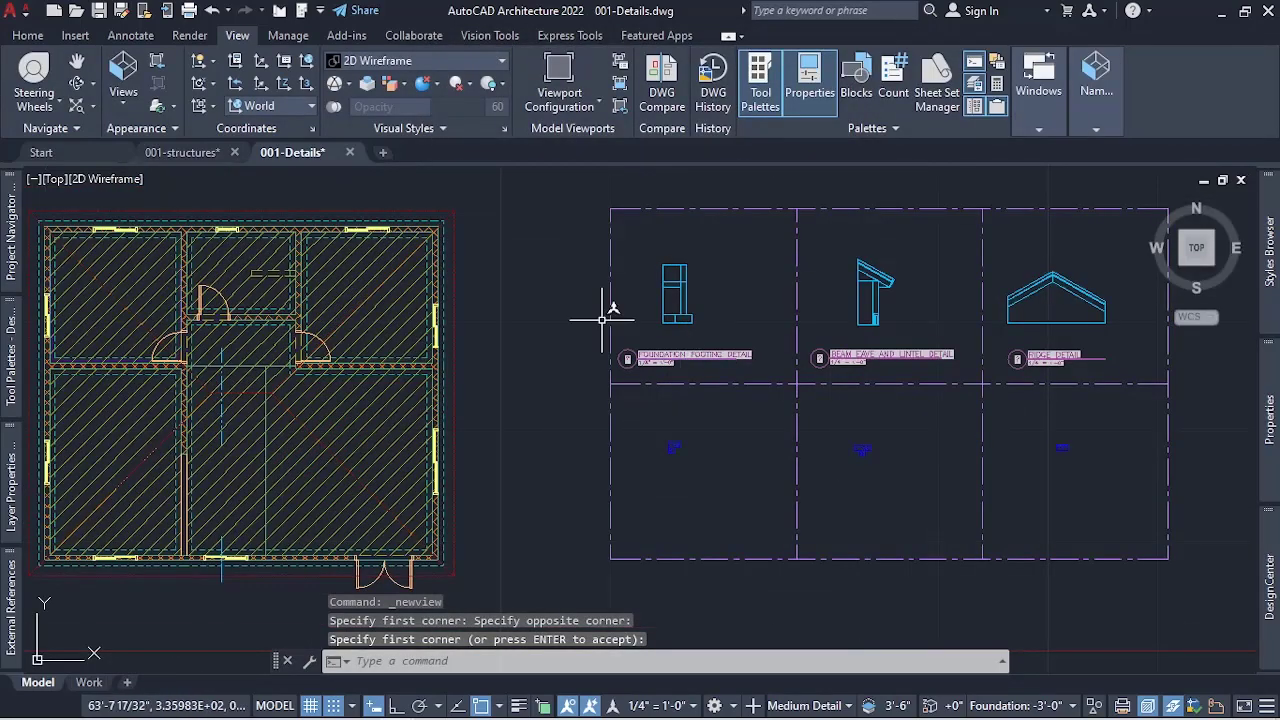
pyautogui.scroll(2, 677, 363)
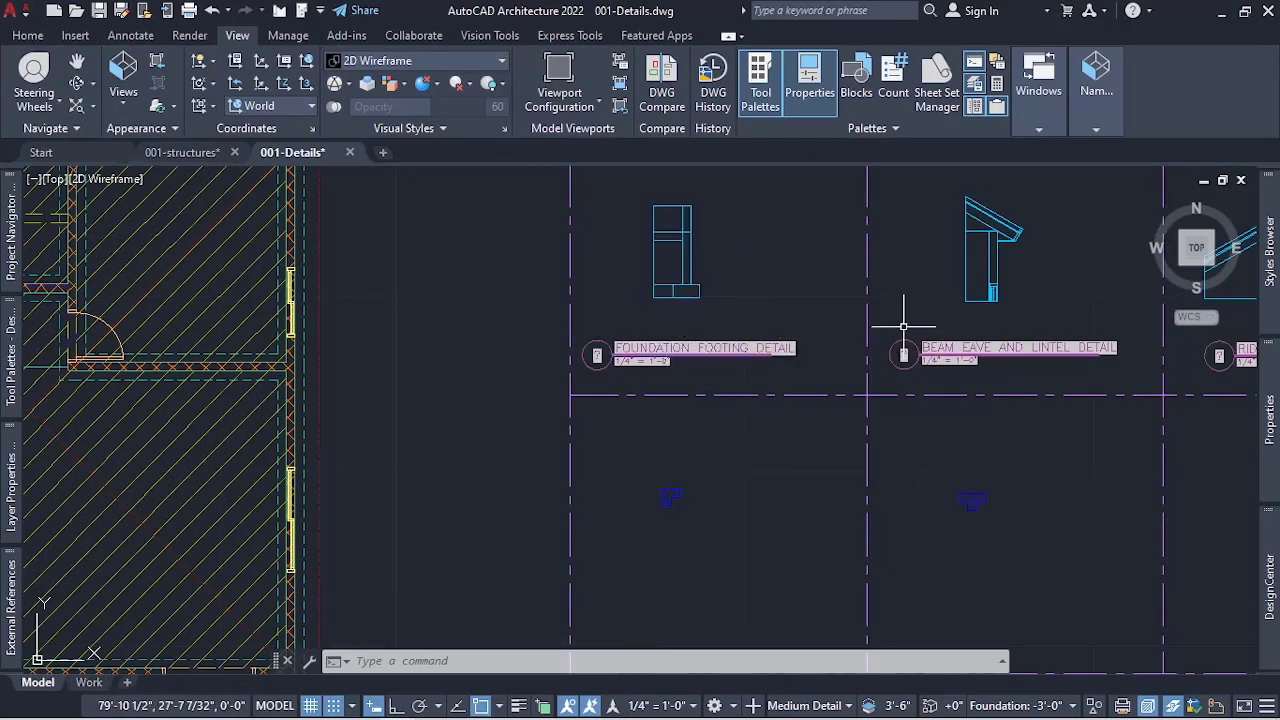
pyautogui.scroll(2, 586, 354)
pyautogui.scroll(1, 606, 350)
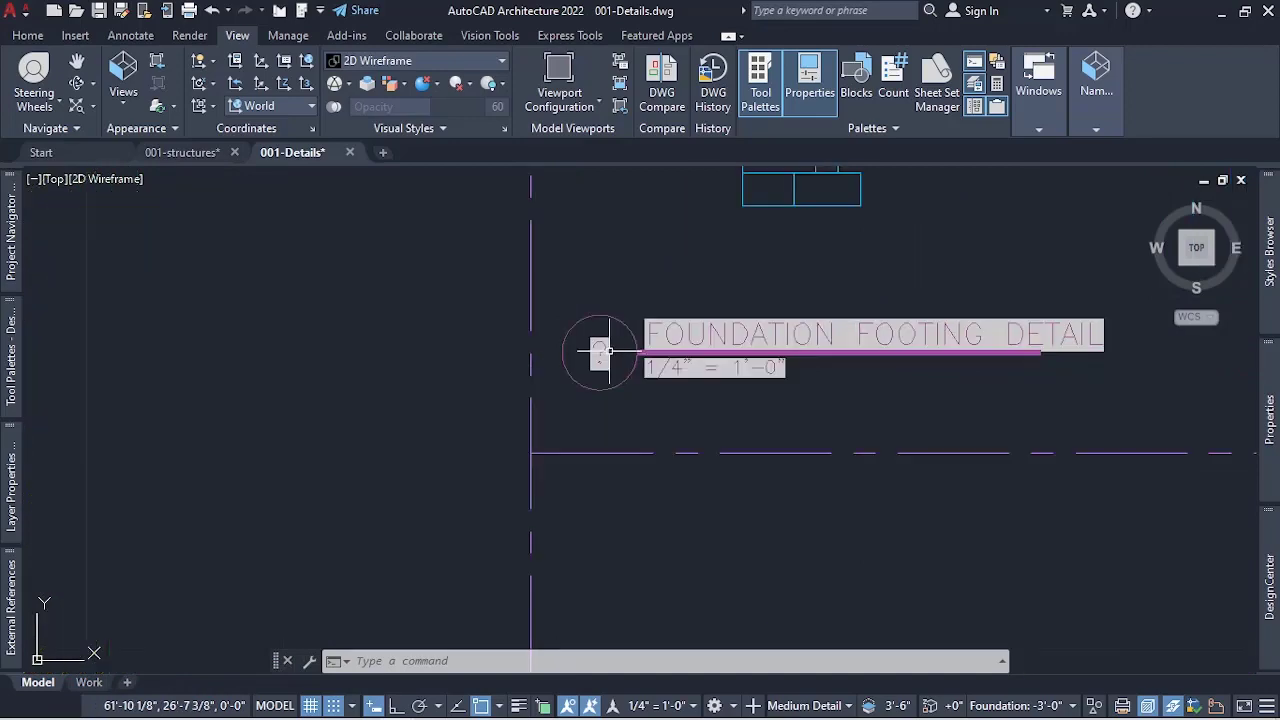
pyautogui.scroll(-1, 601, 360)
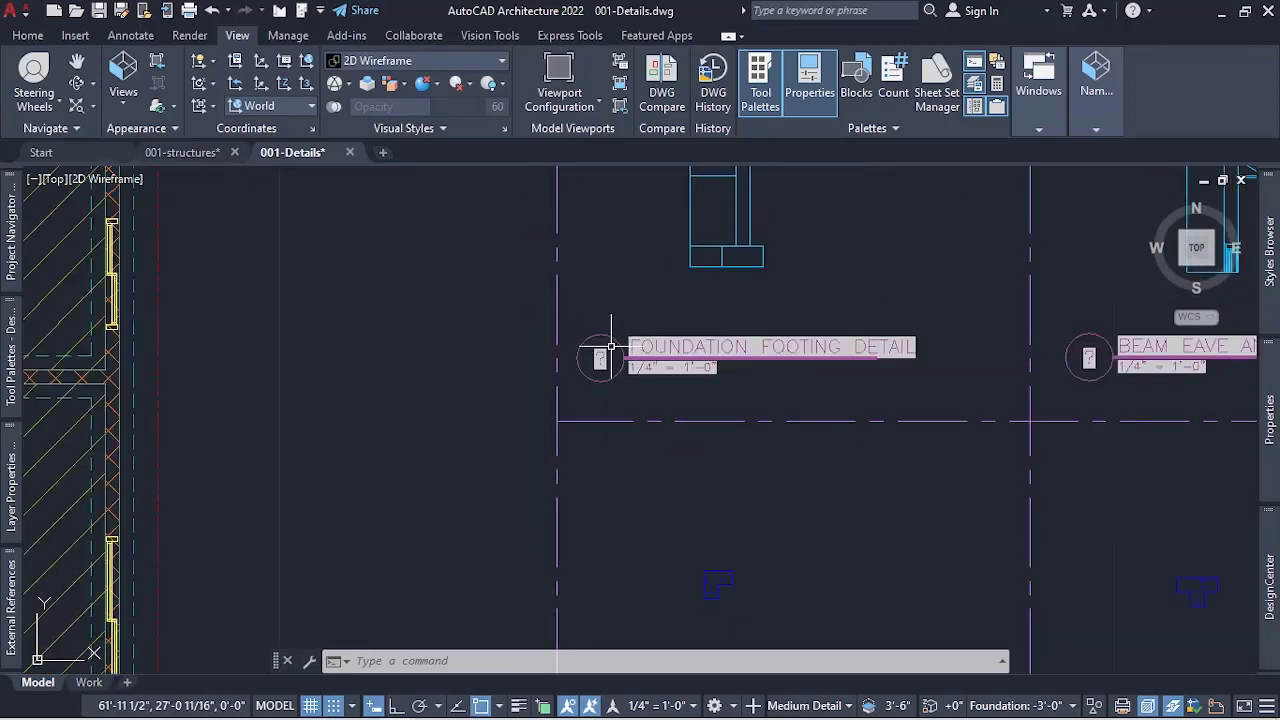
pyautogui.scroll(-1, 606, 362)
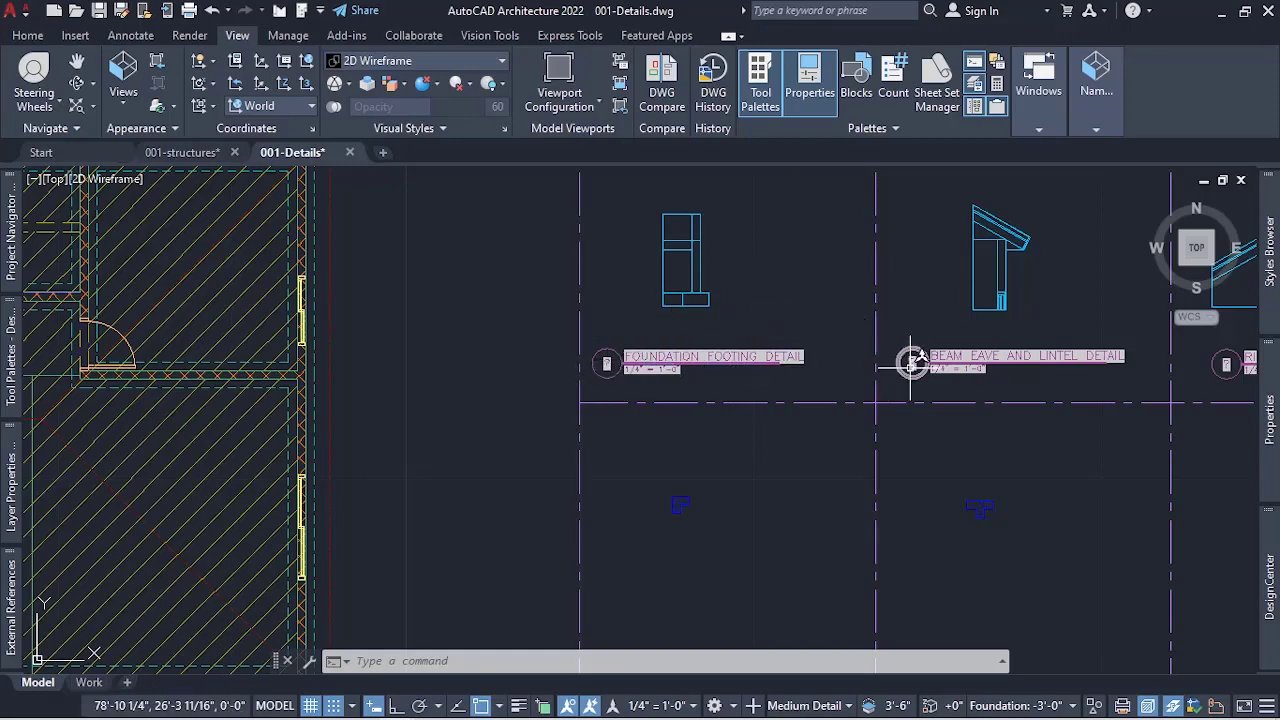
pyautogui.scroll(-2, 580, 336)
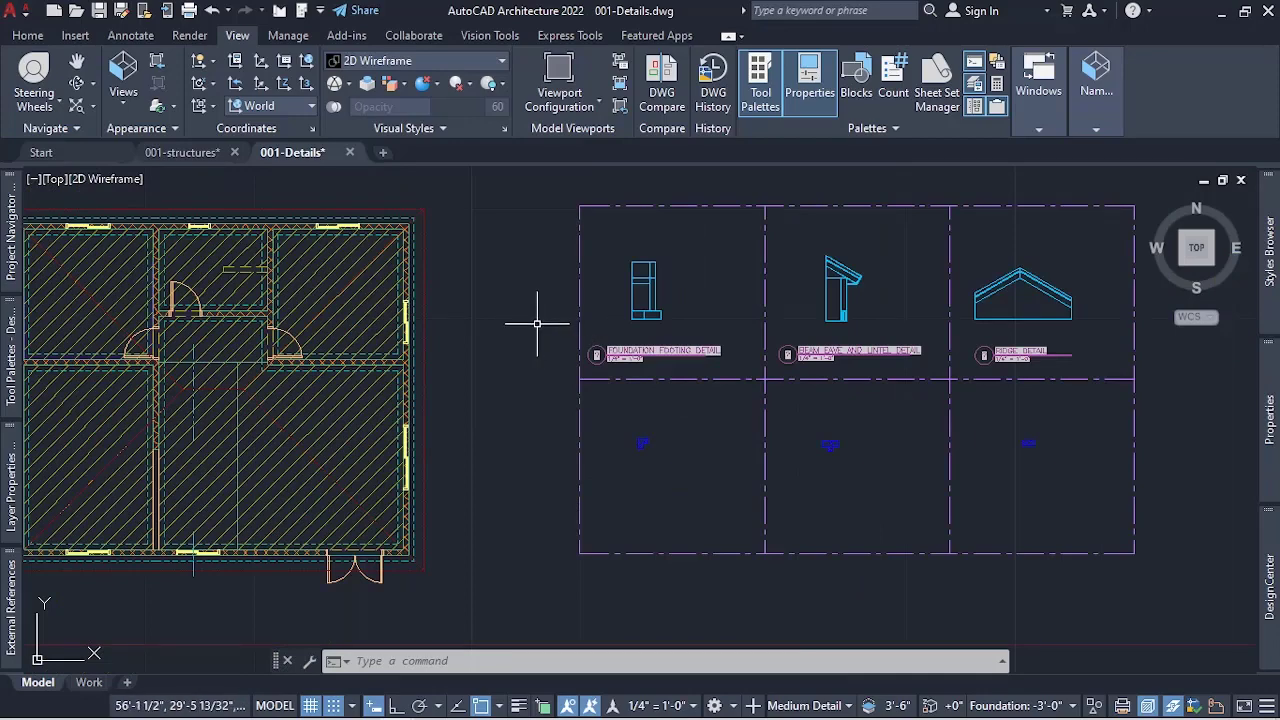
pyautogui.scroll(-1, 537, 324)
pyautogui.scroll(1, 589, 354)
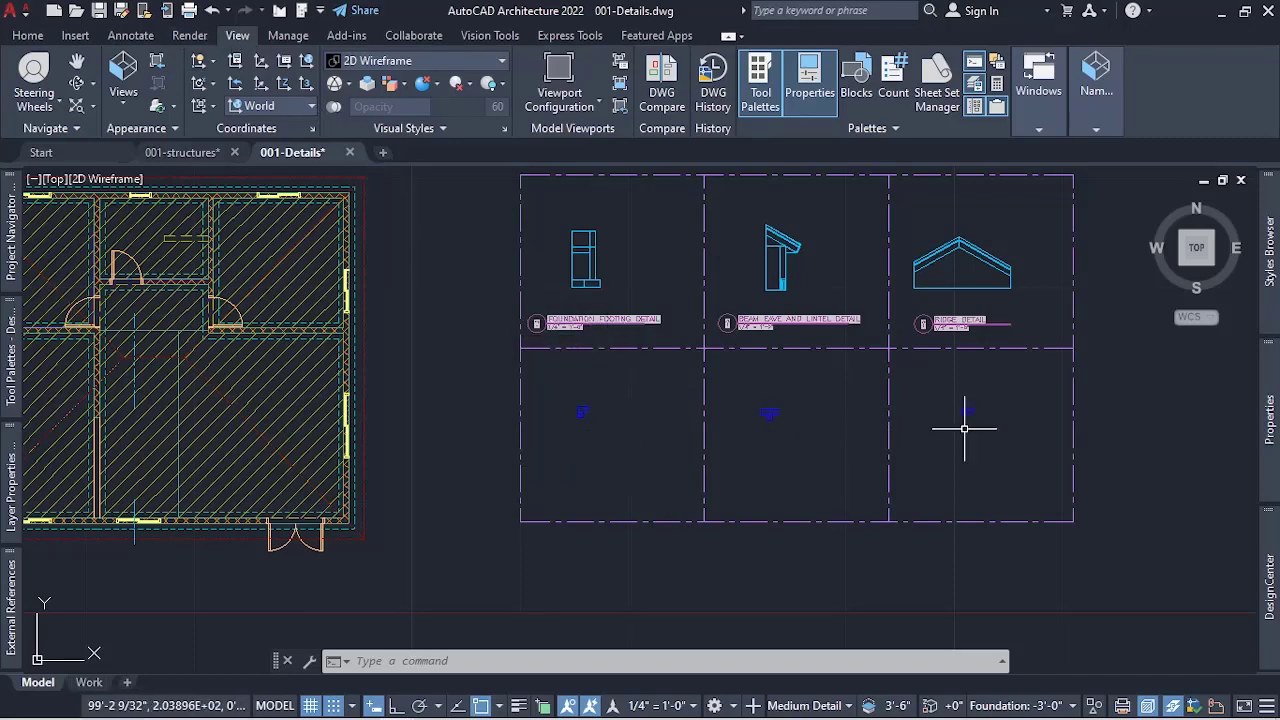
# - Place a horizontal Title (Number) mark, L-PILLAR at 1/4" = 1'-0", along the lower-left pillar view
pyautogui.click(131, 35)
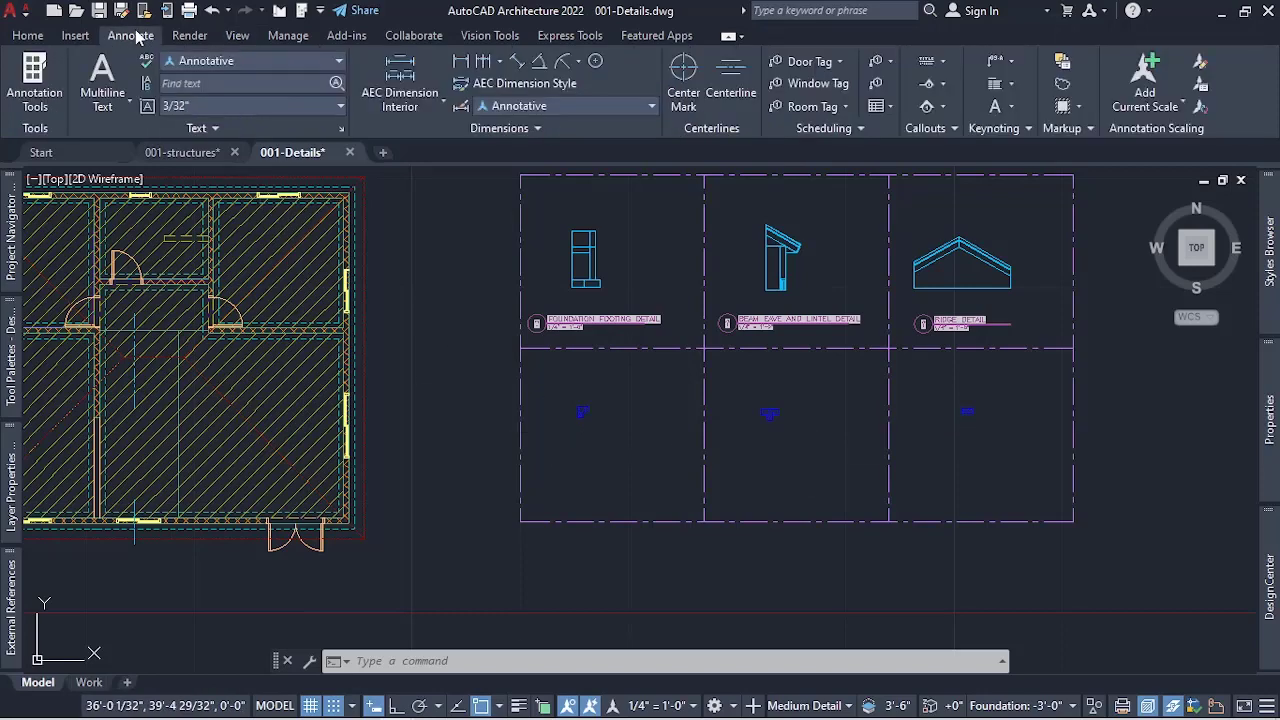
pyautogui.click(946, 63)
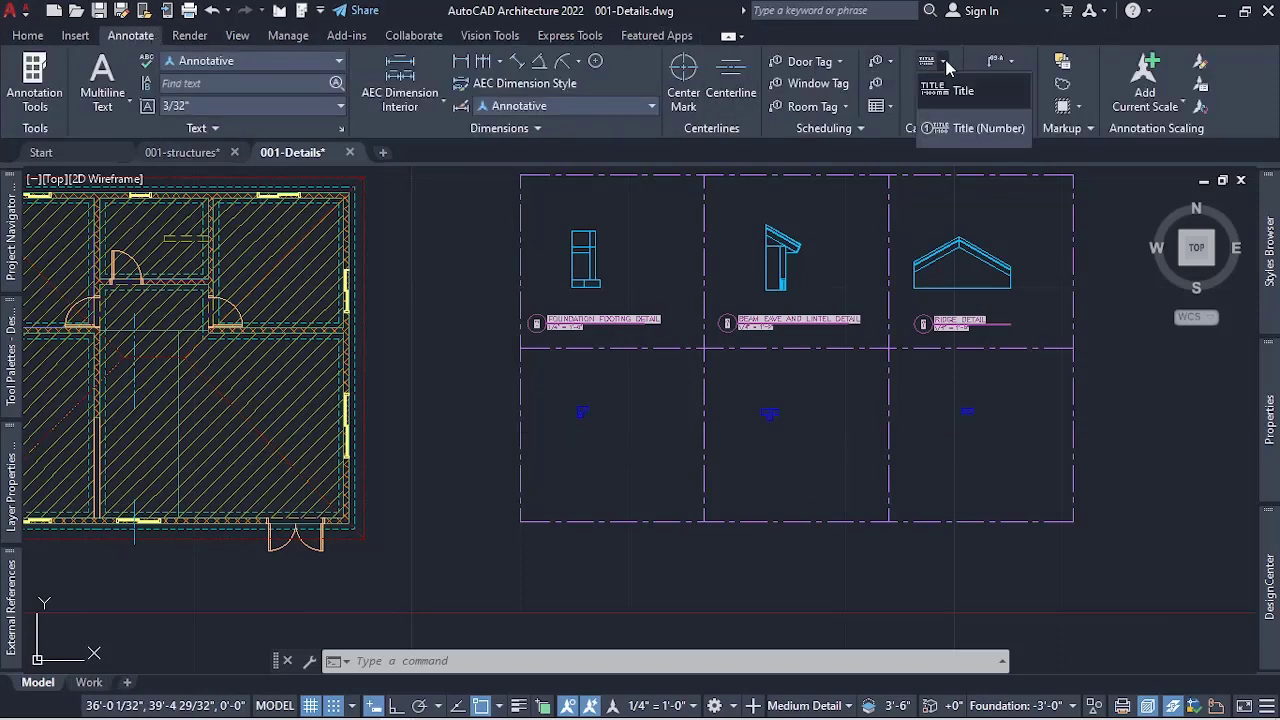
pyautogui.click(940, 134)
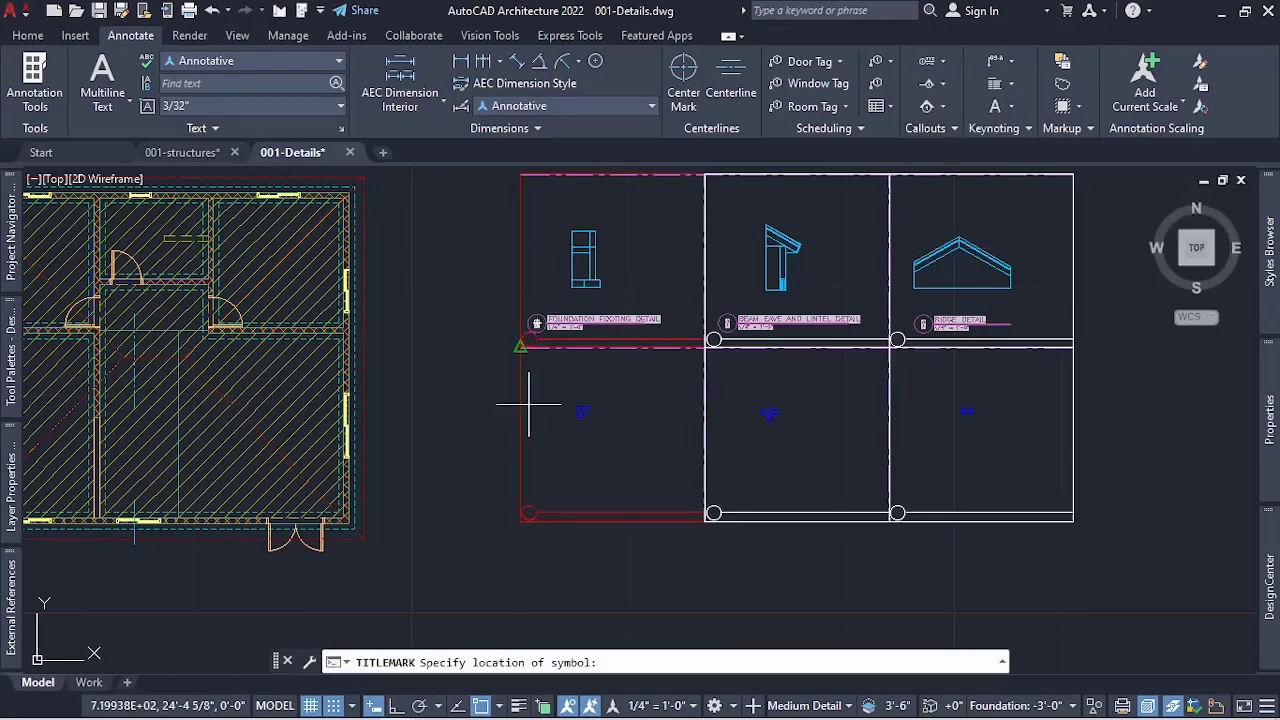
pyautogui.scroll(2, 546, 472)
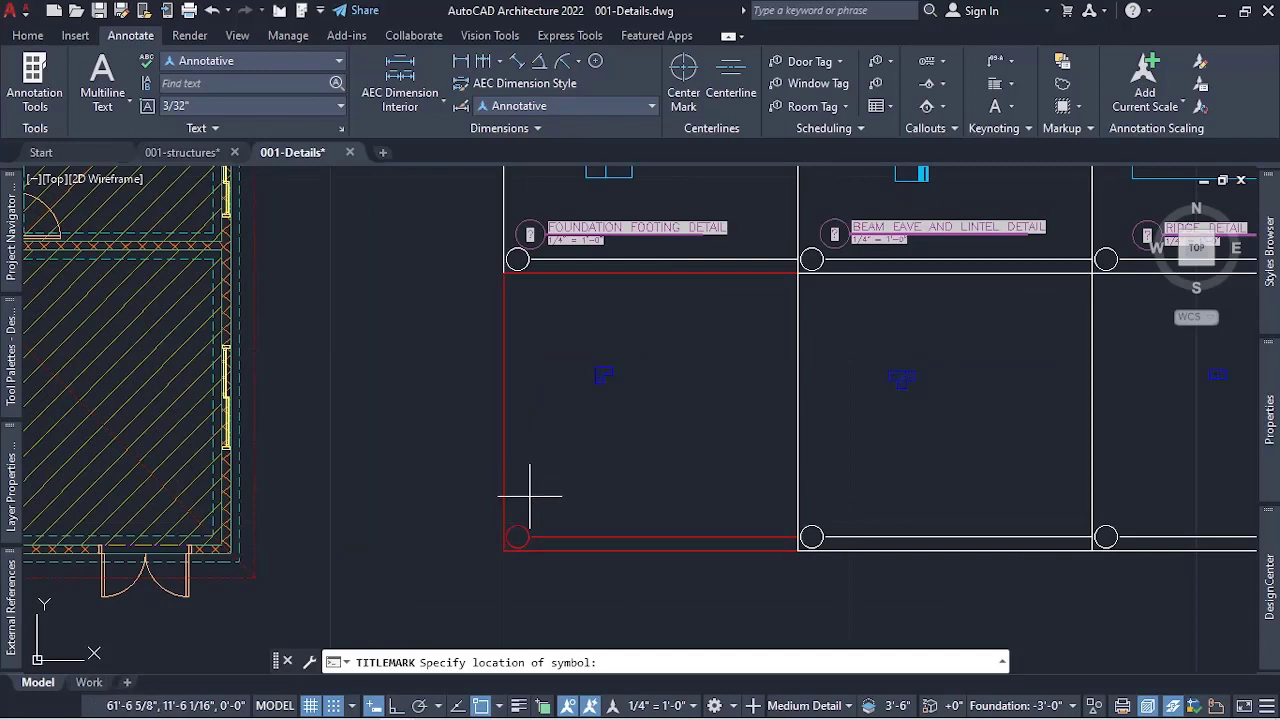
pyautogui.click(397, 705)
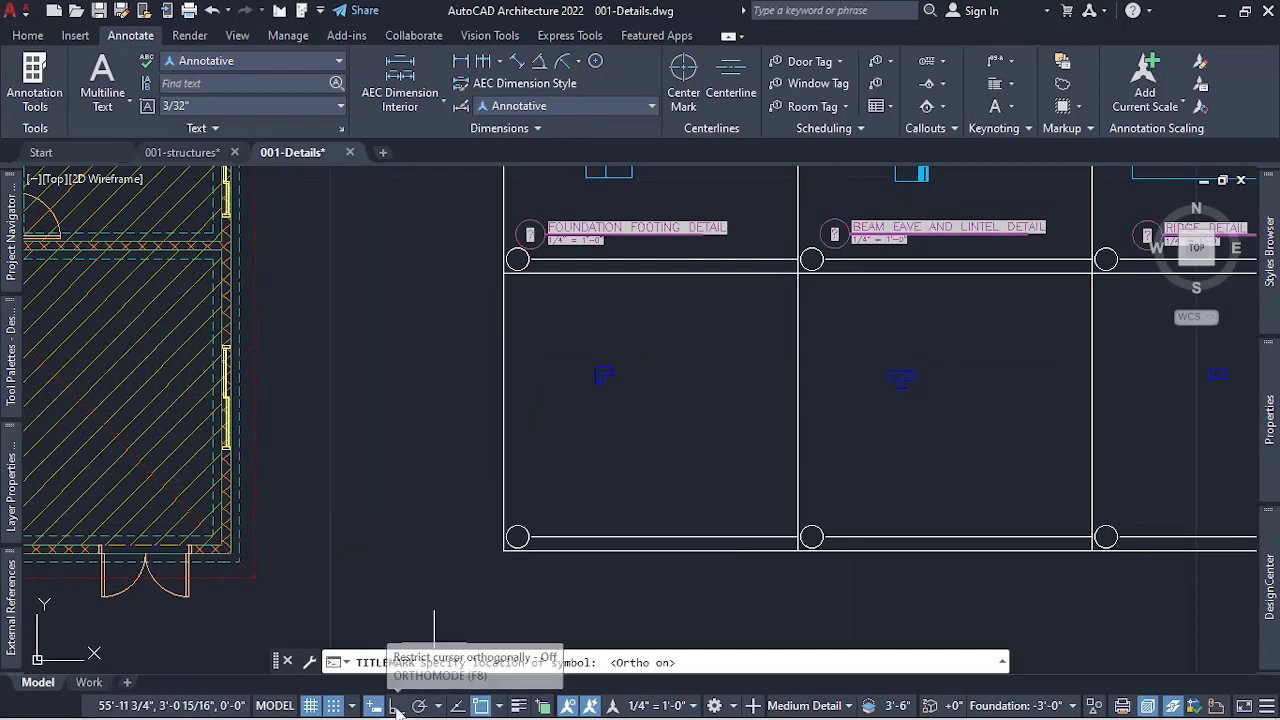
pyautogui.click(518, 491)
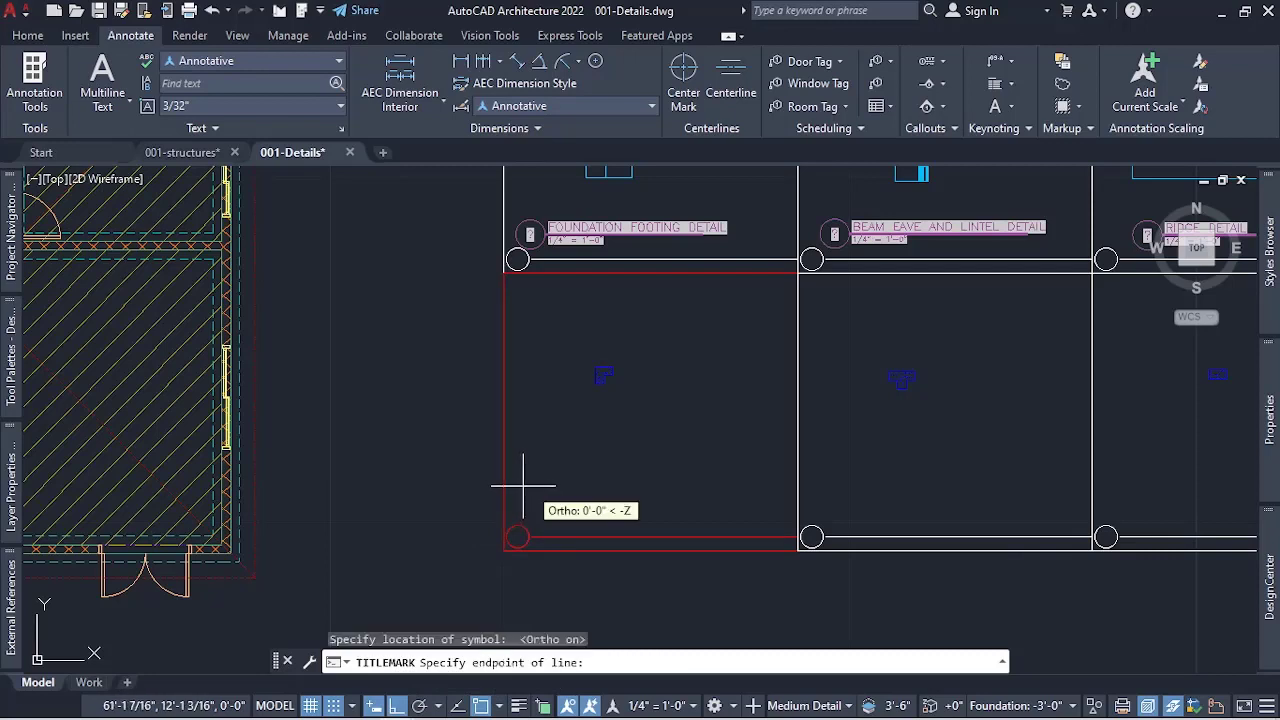
pyautogui.click(723, 487)
pyautogui.scroll(4, 545, 490)
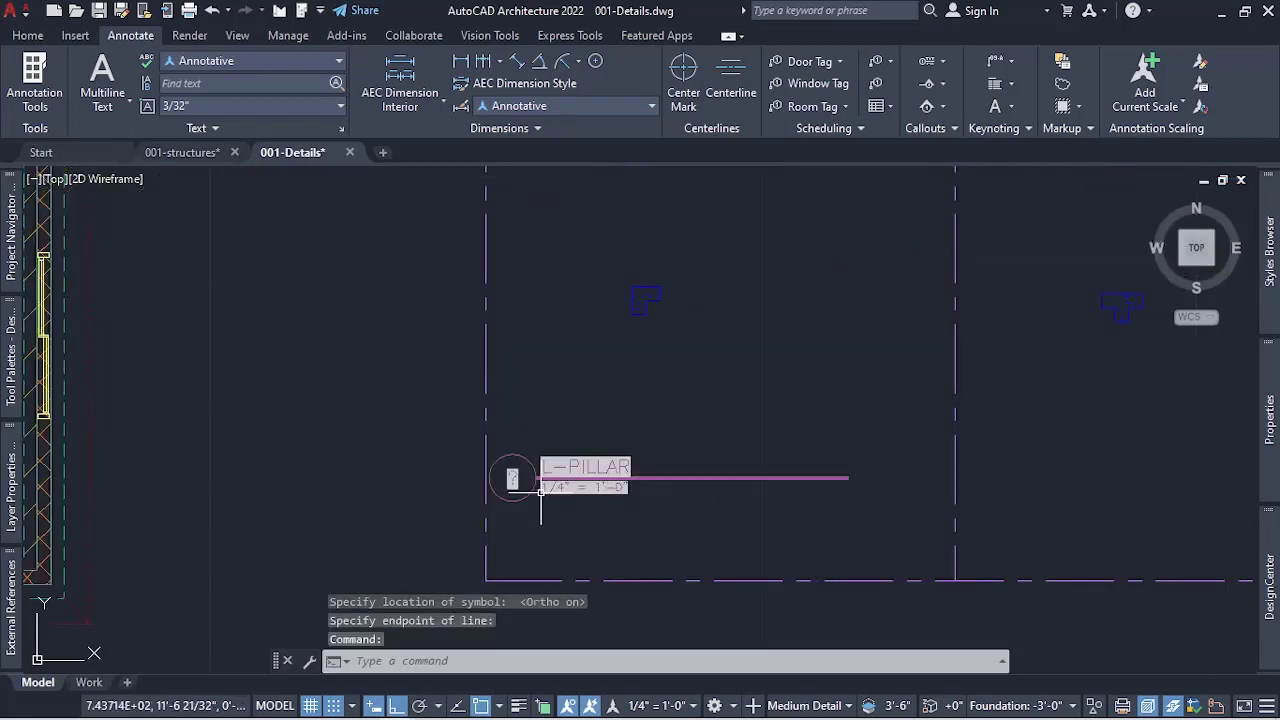
pyautogui.scroll(-2, 602, 455)
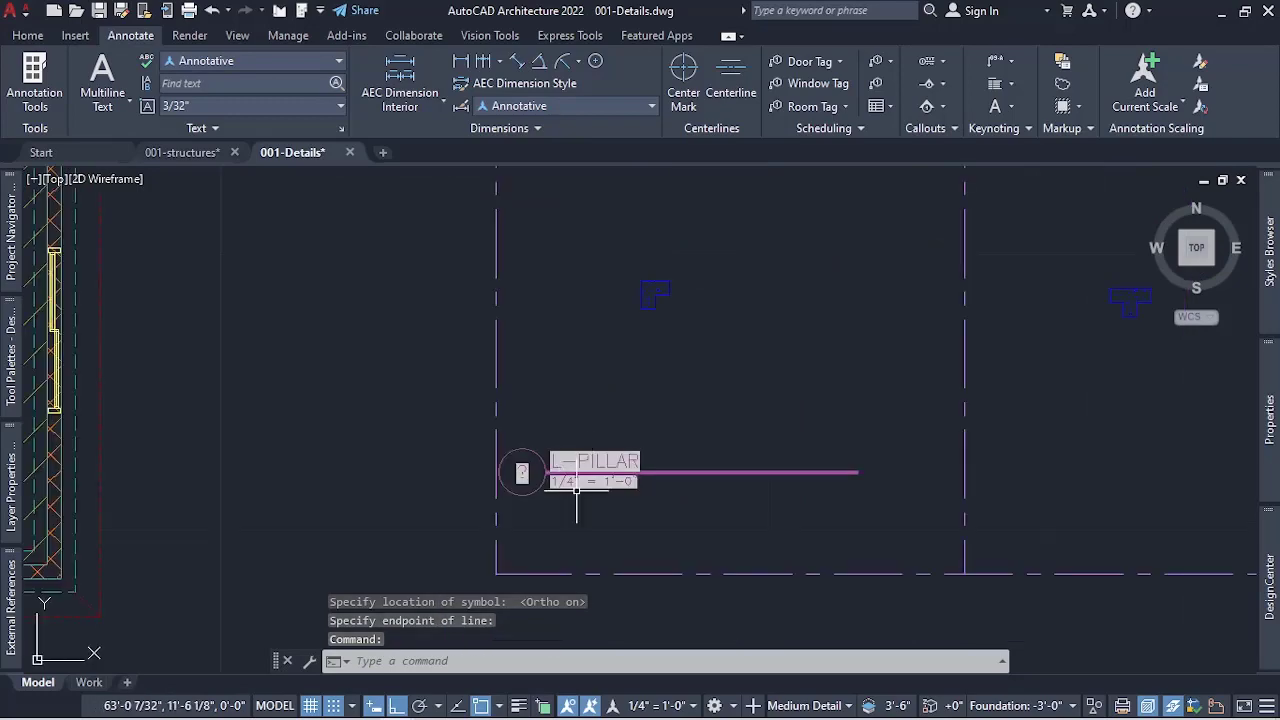
pyautogui.scroll(-4, 385, 430)
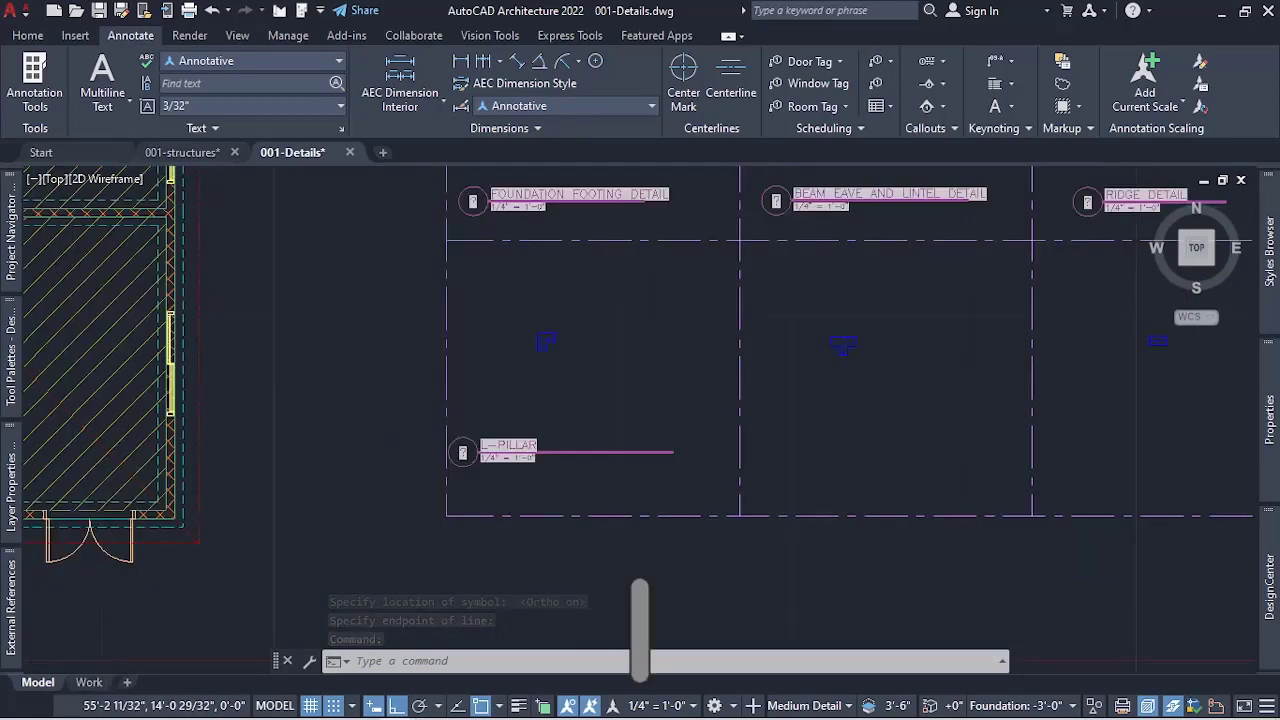
# - Add a T-PILLAR Title (Number) mark under the lower-middle pillar view
pyautogui.click(880, 64)
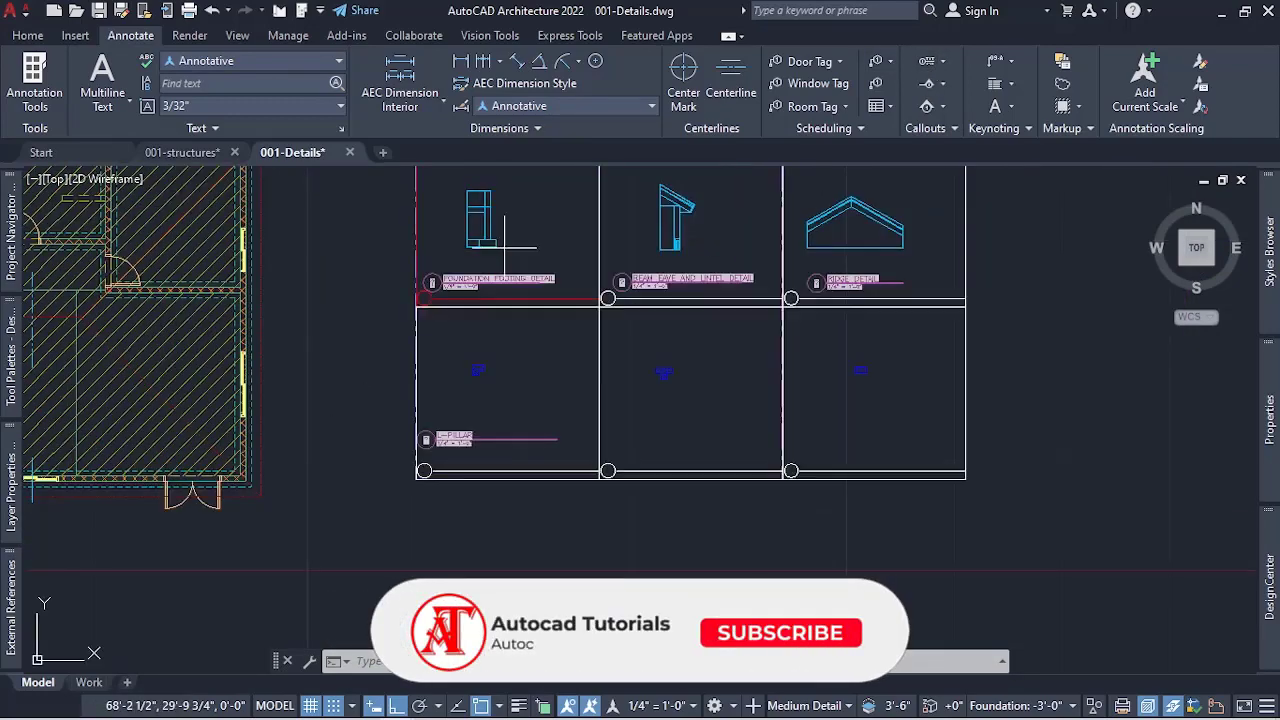
pyautogui.scroll(2, 678, 436)
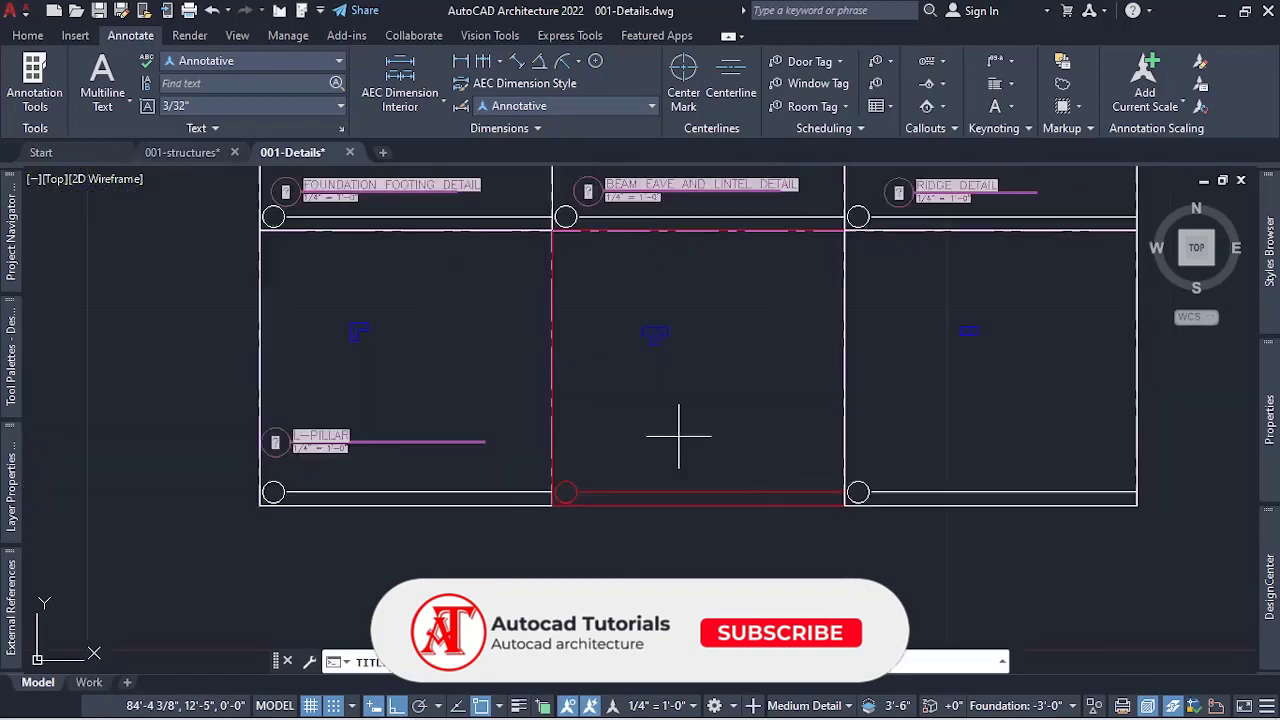
pyautogui.click(605, 436)
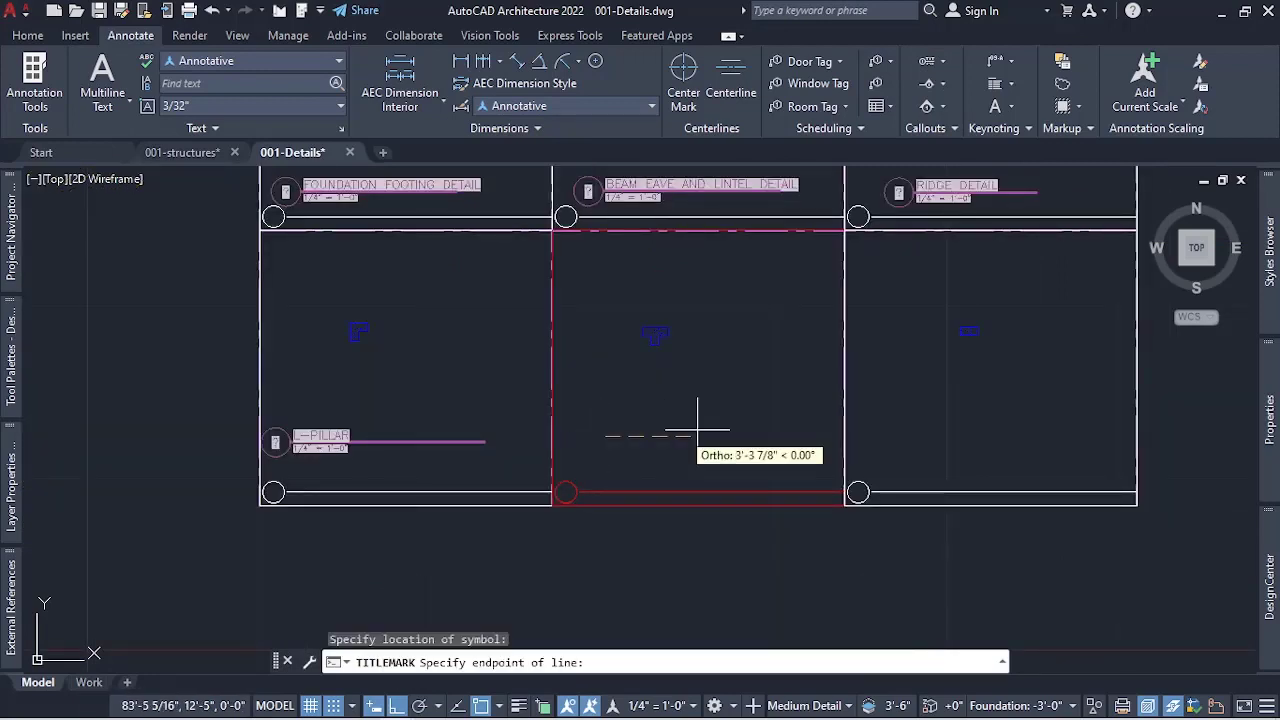
pyautogui.click(764, 432)
pyautogui.scroll(2, 698, 424)
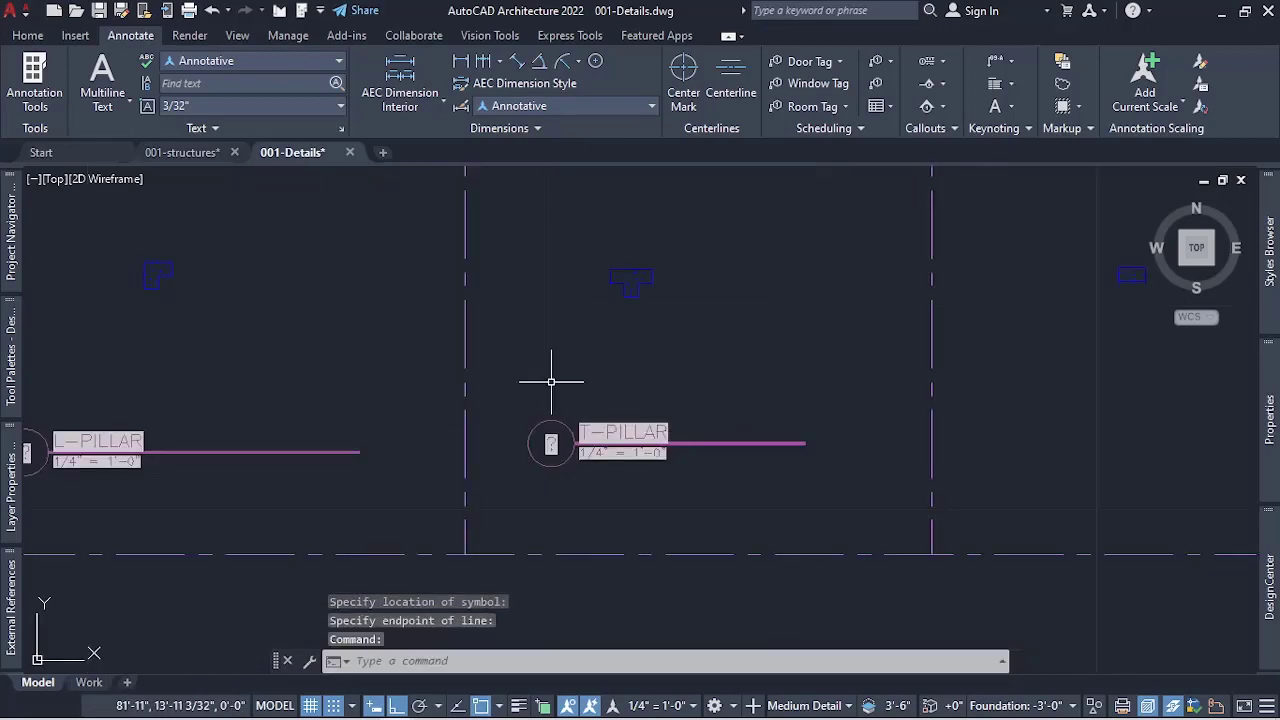
pyautogui.scroll(-4, 545, 380)
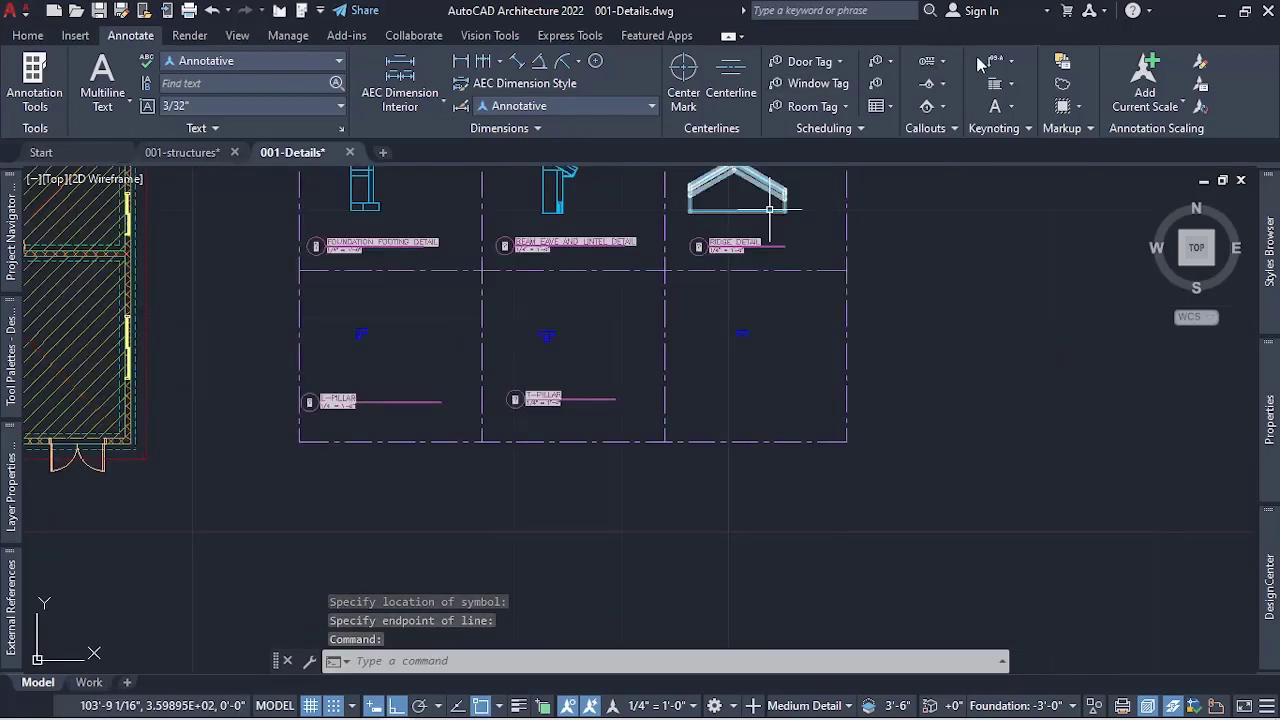
# - Add an I-PILLAR Title (Number) mark under the lower-right pillar view and zoom out
pyautogui.click(927, 62)
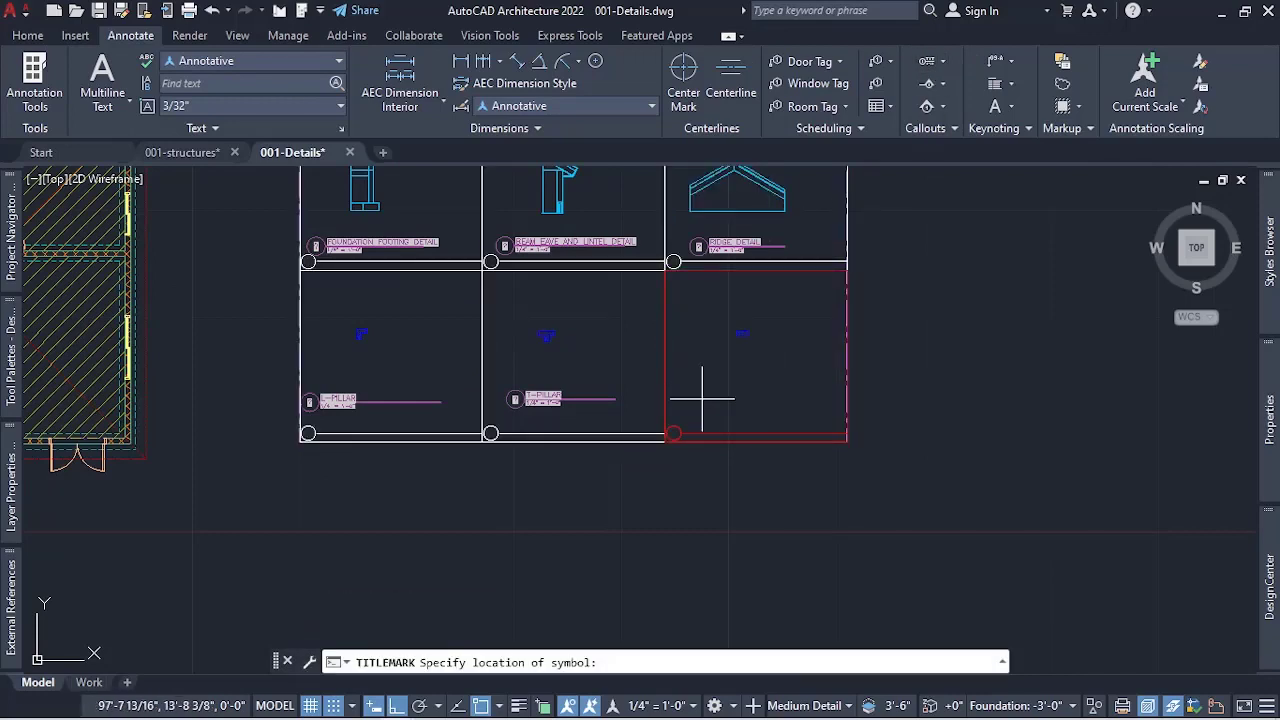
pyautogui.scroll(2, 697, 409)
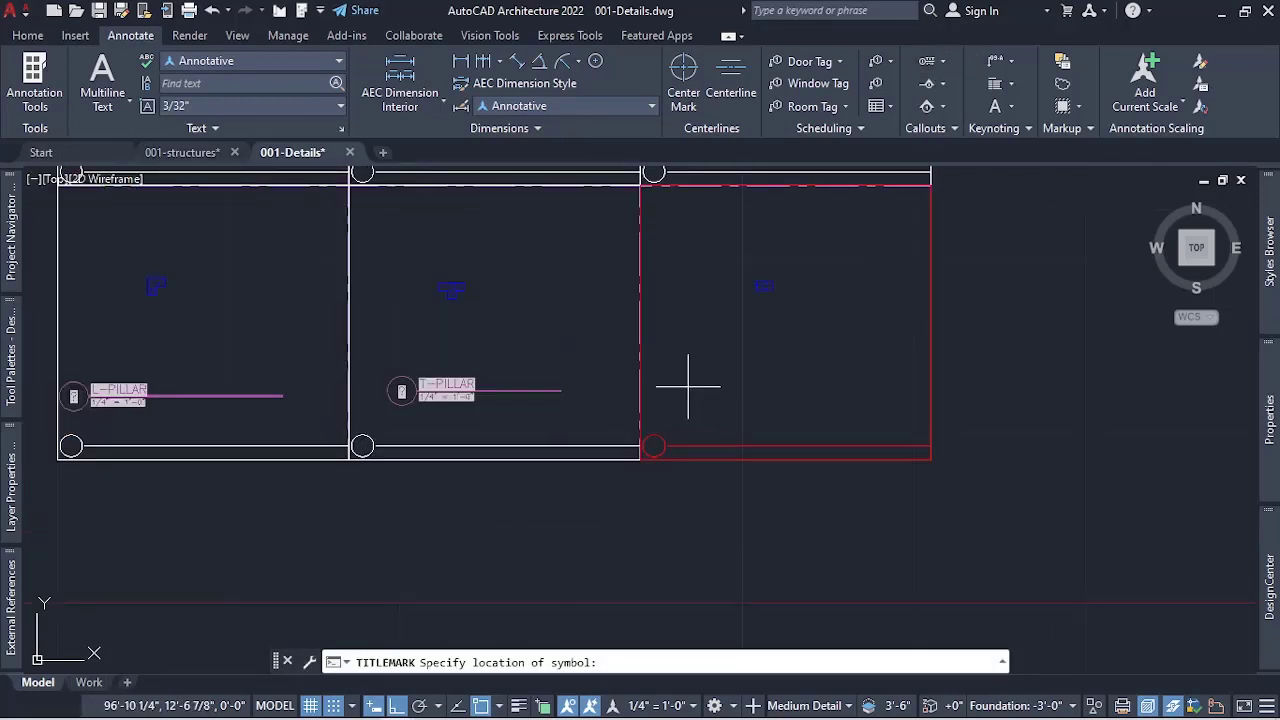
pyautogui.click(685, 386)
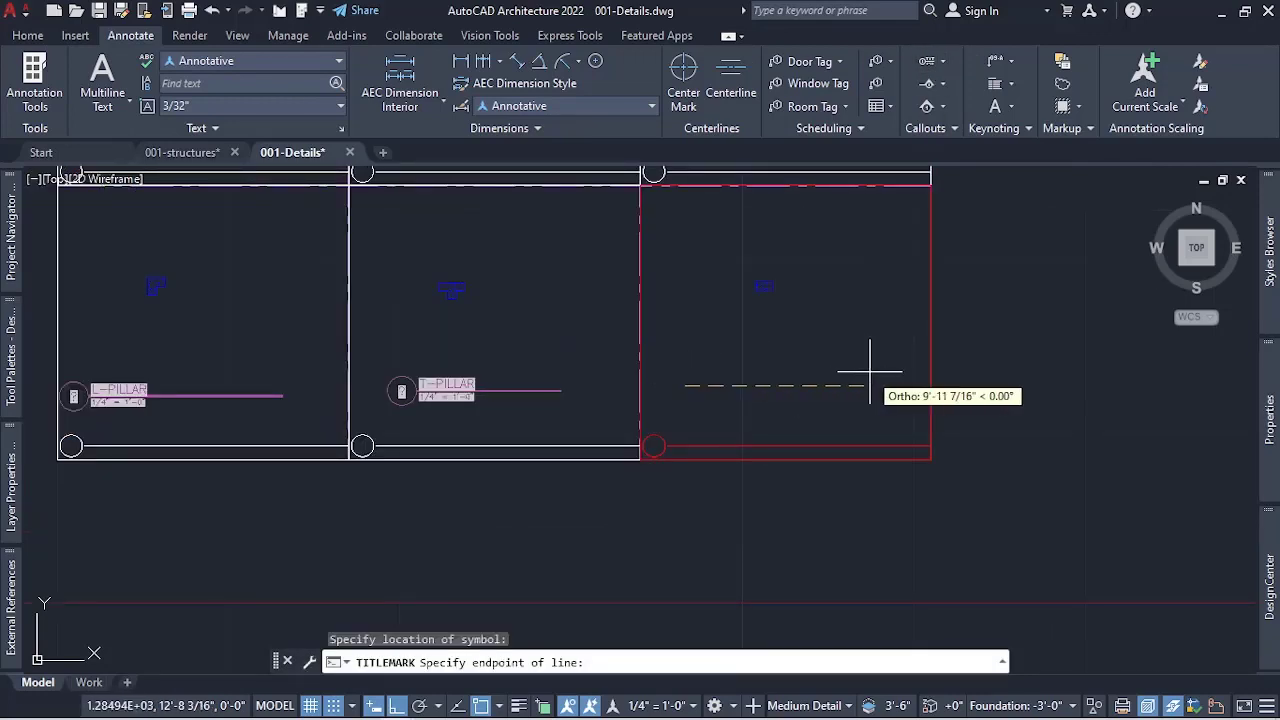
pyautogui.click(871, 372)
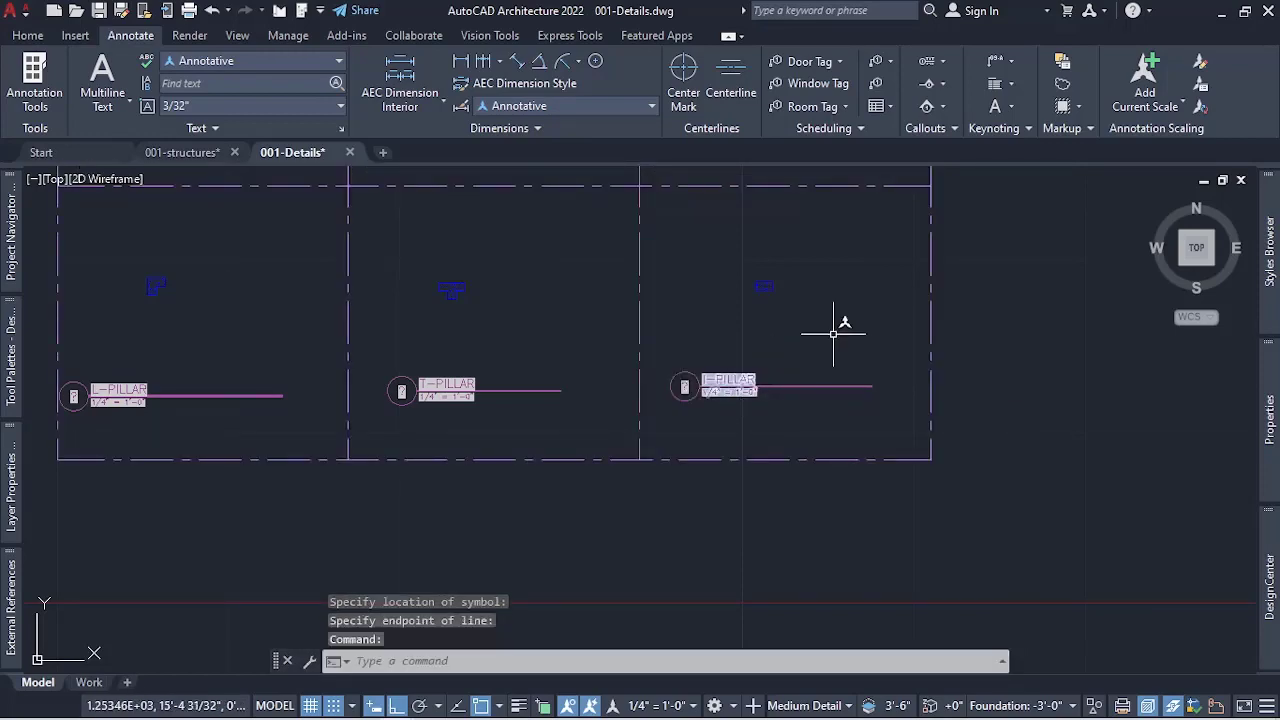
pyautogui.scroll(-2, 881, 321)
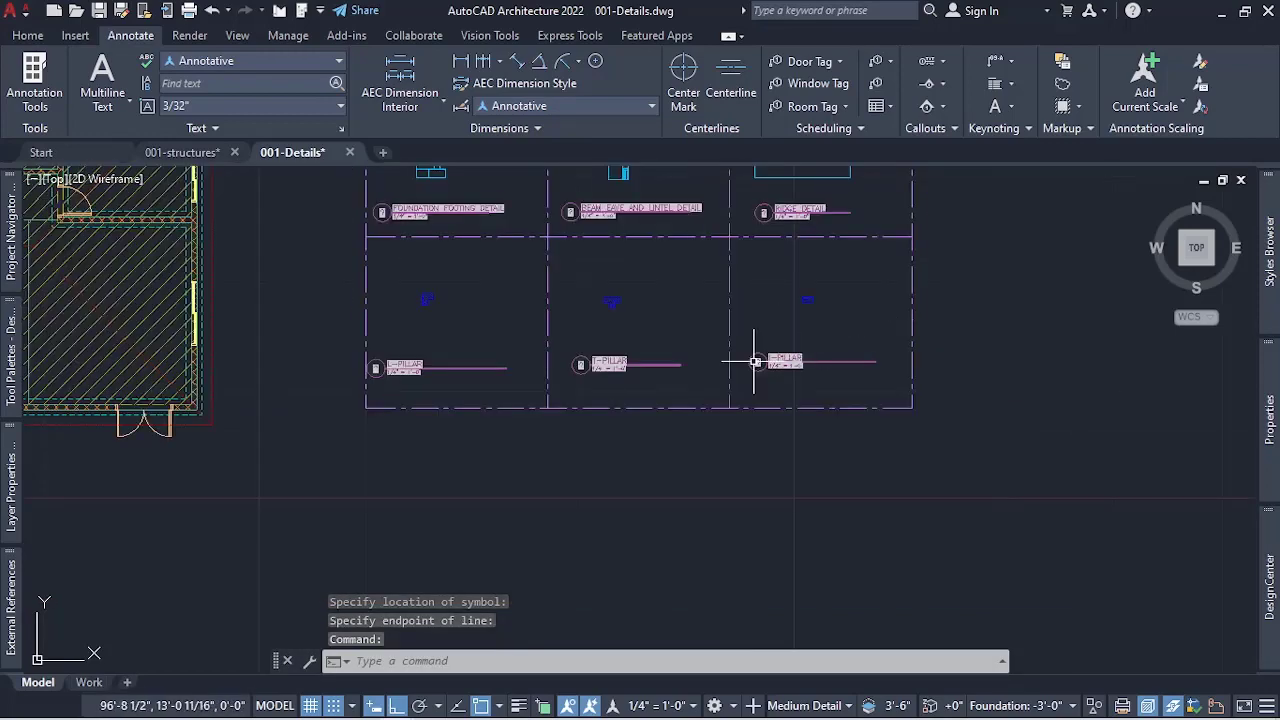
pyautogui.scroll(-1, 579, 404)
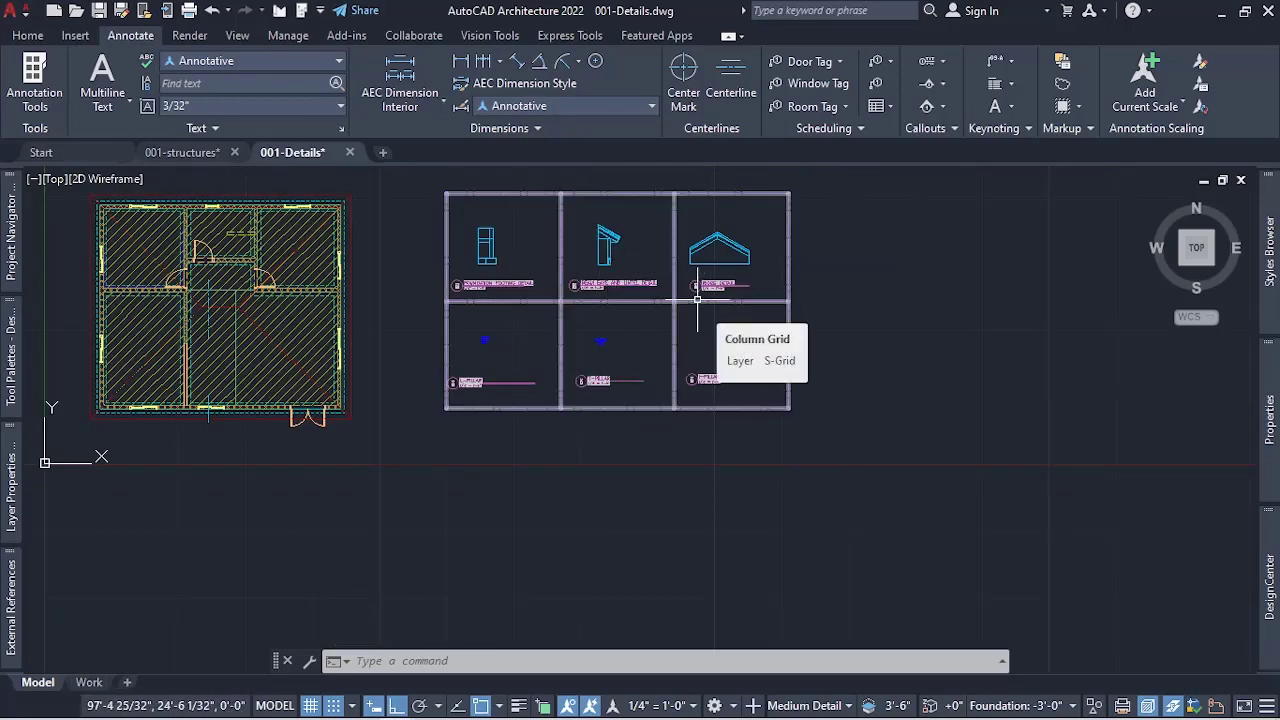
# - Save 001-Details.dwg from the Application menu
pyautogui.scroll(-2, 697, 299)
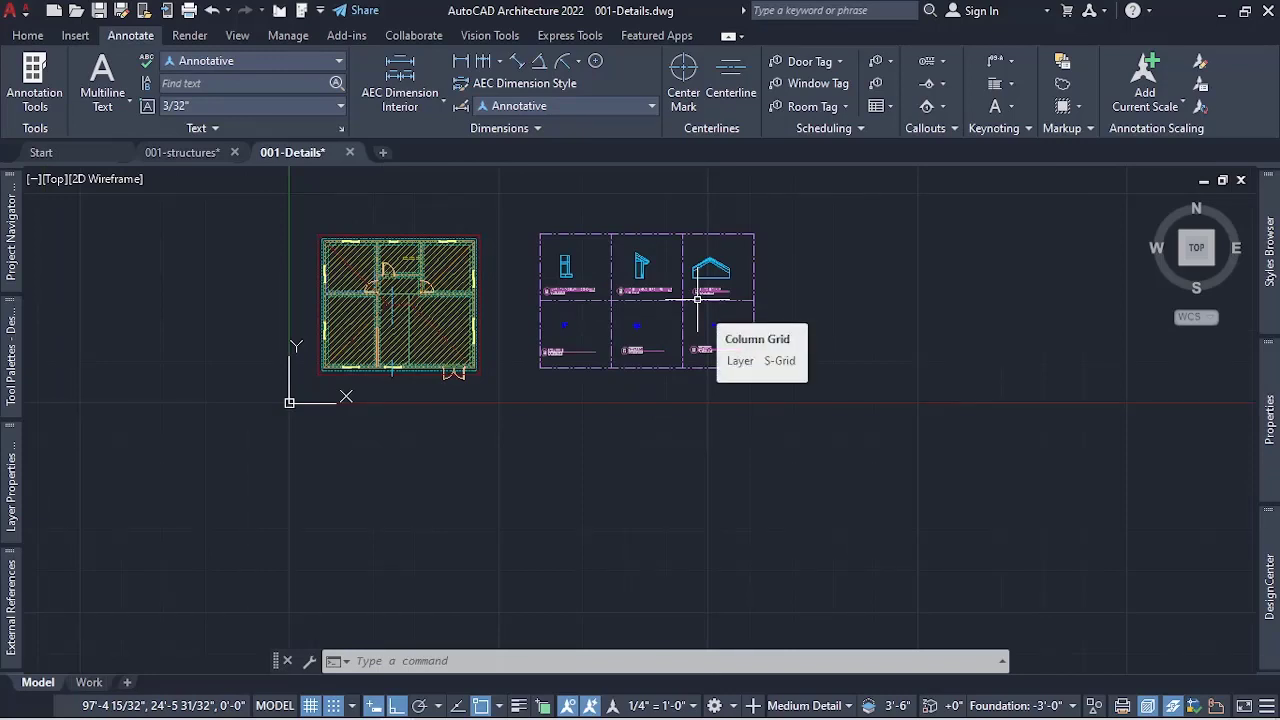
pyautogui.scroll(2, 697, 299)
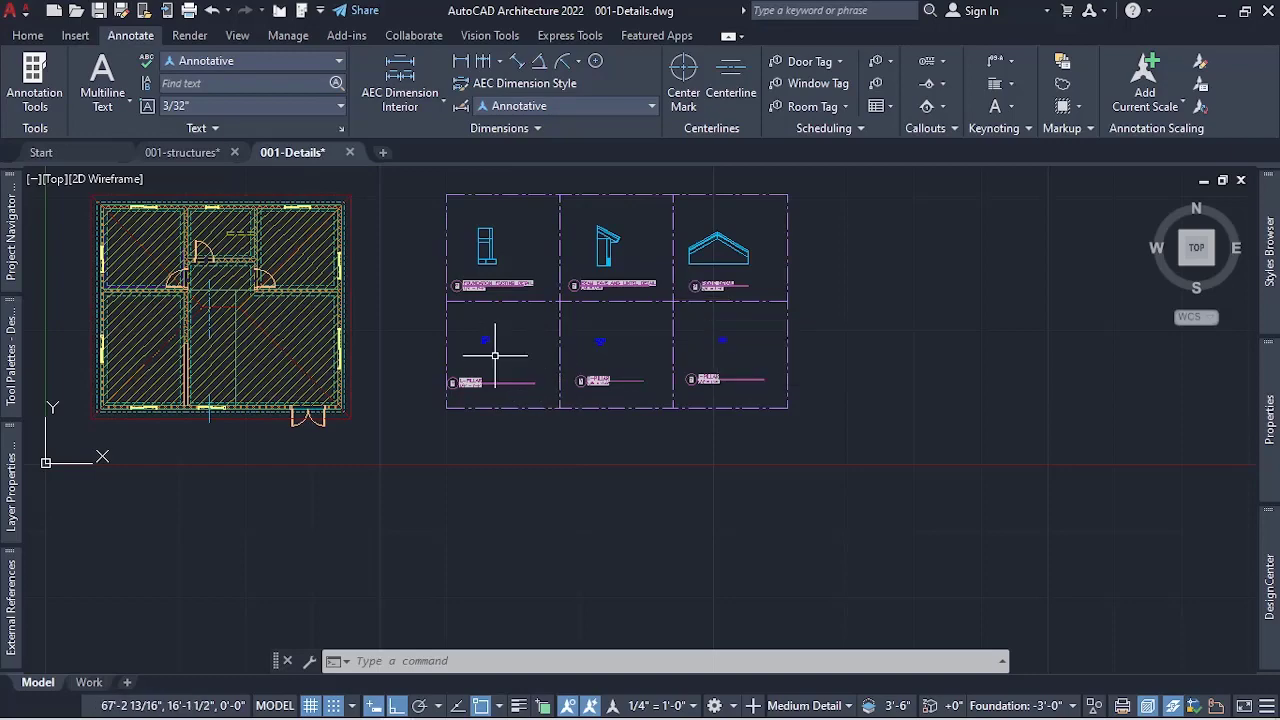
pyautogui.click(16, 12)
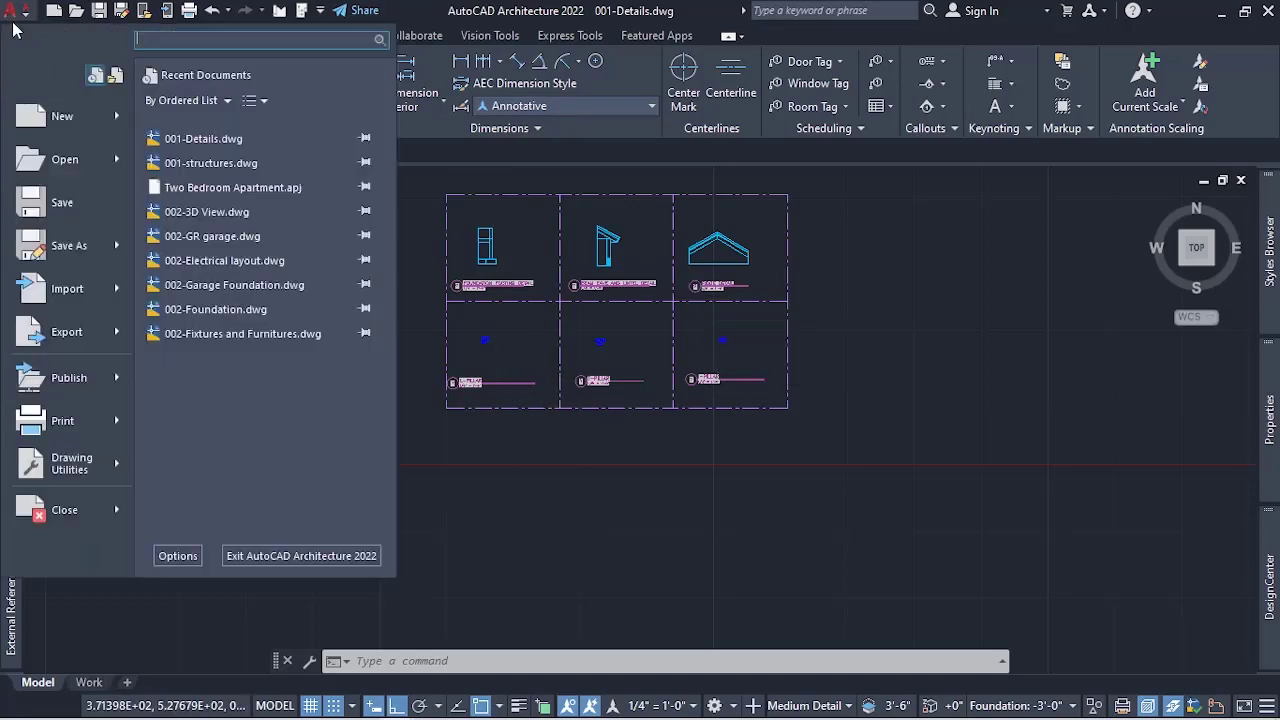
pyautogui.click(100, 208)
pyautogui.moveTo(398, 702)
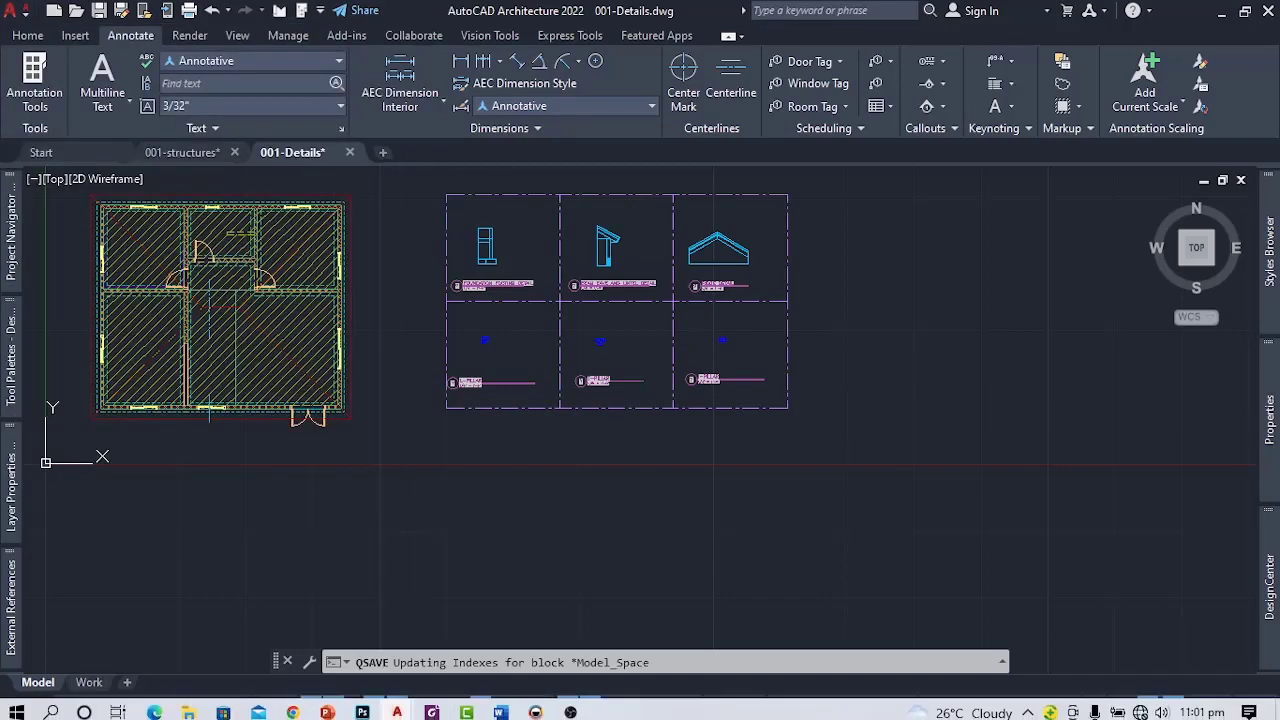